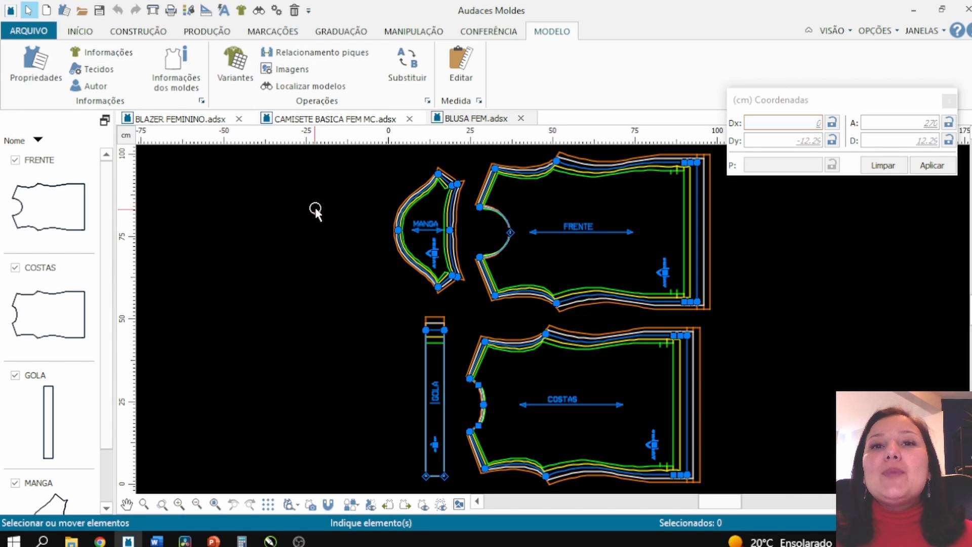
# - Convert the pattern pieces into contours, removing their seam allowances
pyautogui.click(207, 33)
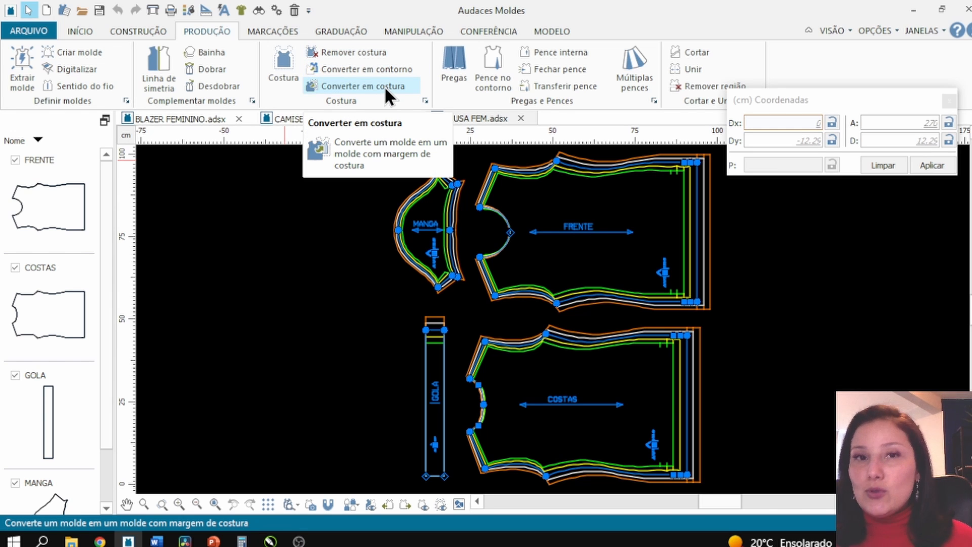
pyautogui.click(390, 71)
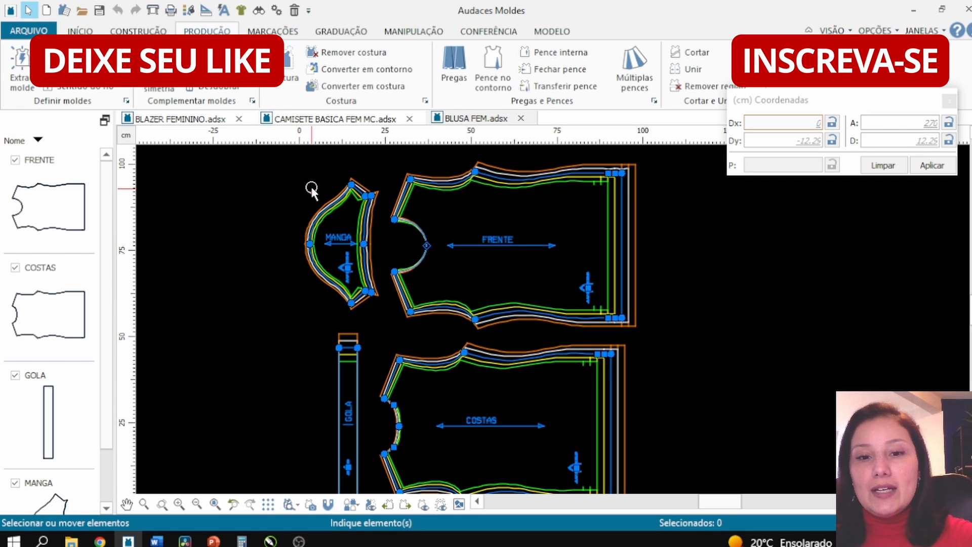
pyautogui.scroll(-4, 316, 191)
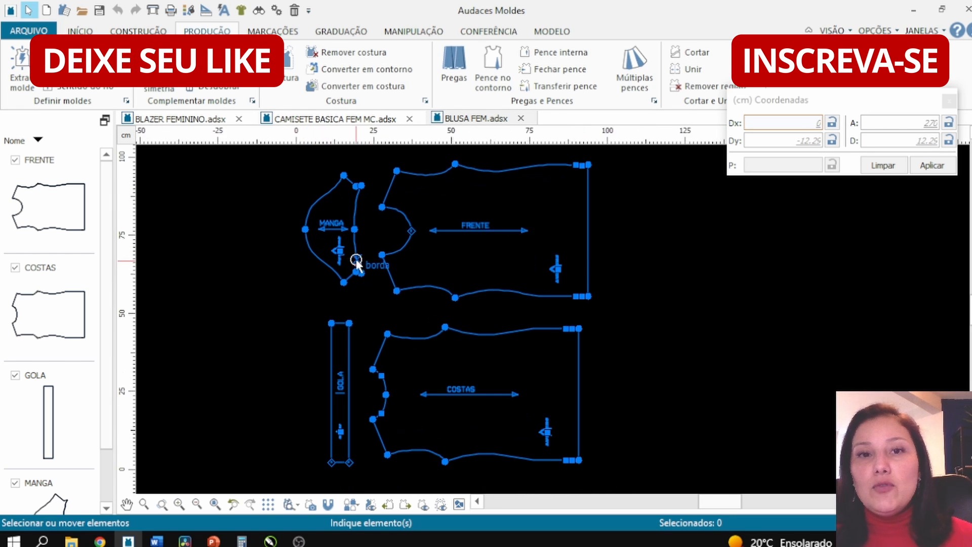
# - Measure the vertical distance across the front piece from its upper shoulder point to the lower edge
pyautogui.scroll(1, 379, 232)
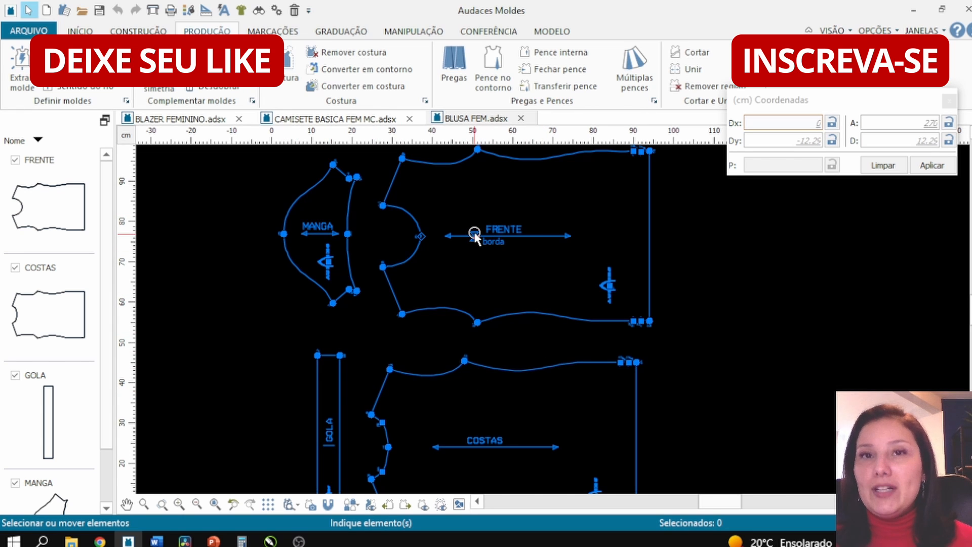
pyautogui.scroll(3, 428, 185)
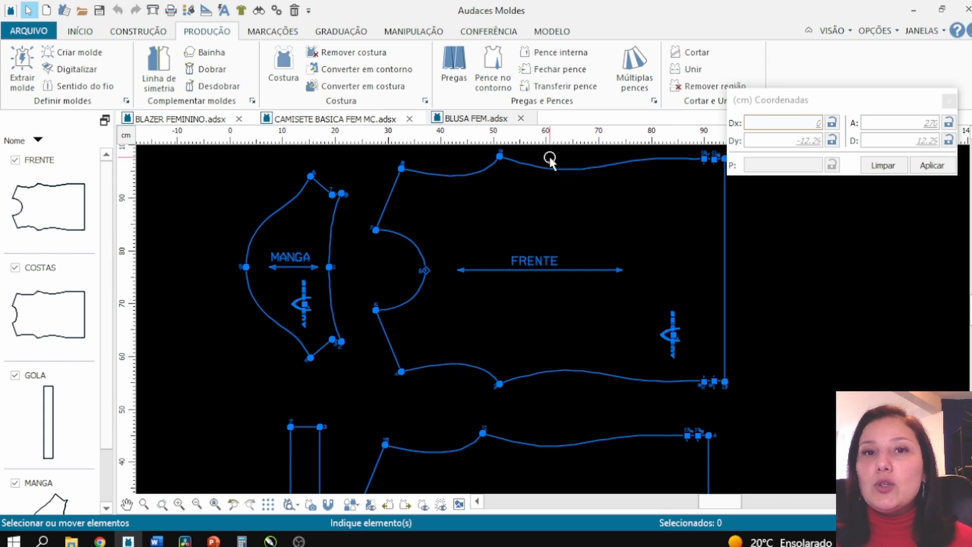
pyautogui.scroll(3, 549, 165)
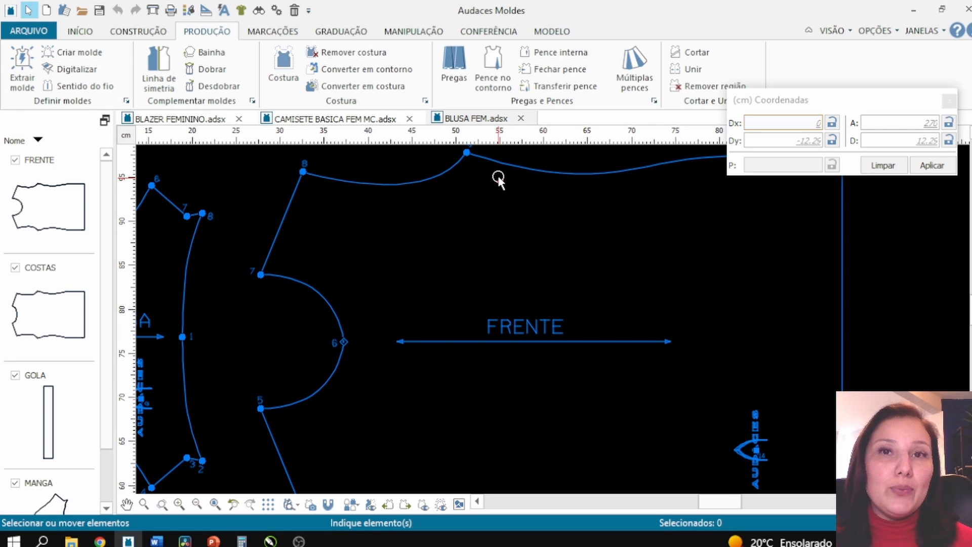
pyautogui.scroll(-1, 522, 213)
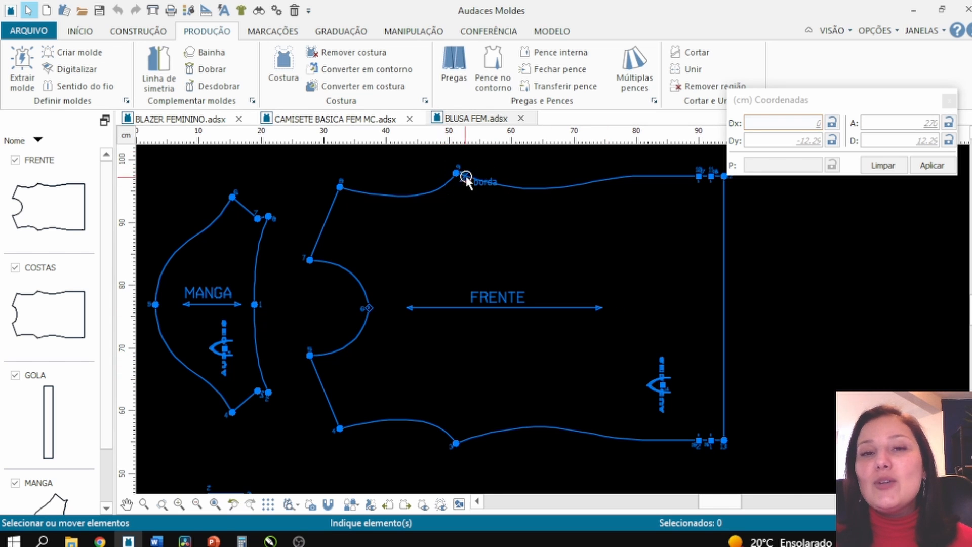
pyautogui.click(482, 32)
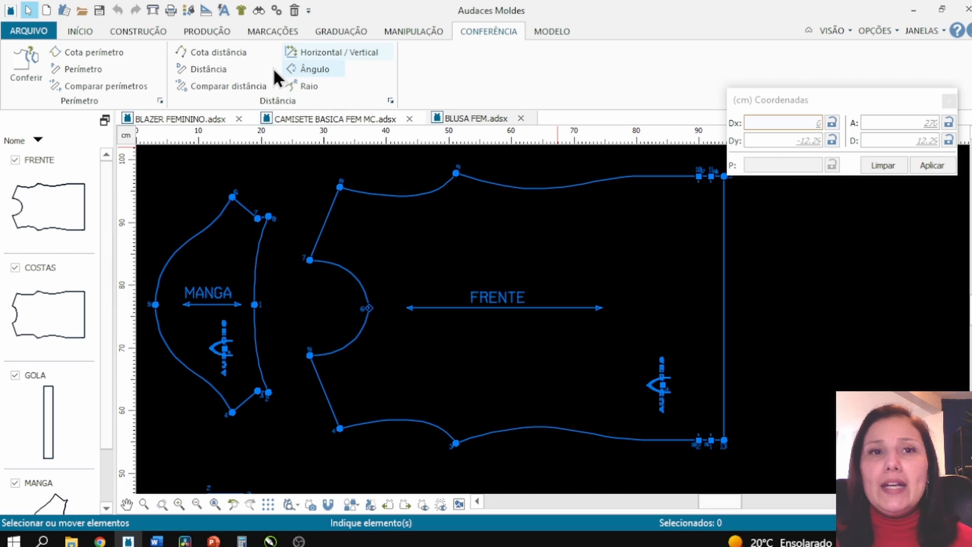
pyautogui.click(206, 69)
pyautogui.click(468, 178)
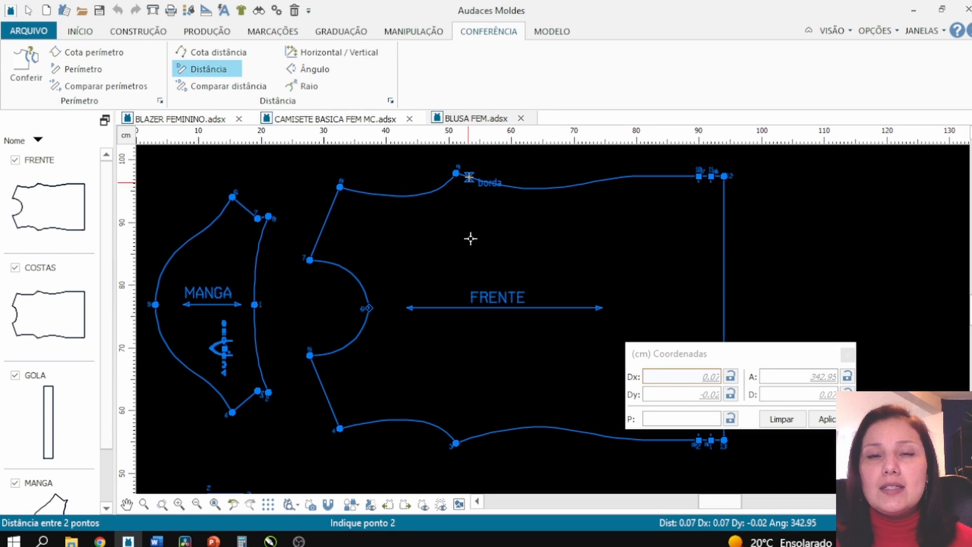
pyautogui.click(471, 436)
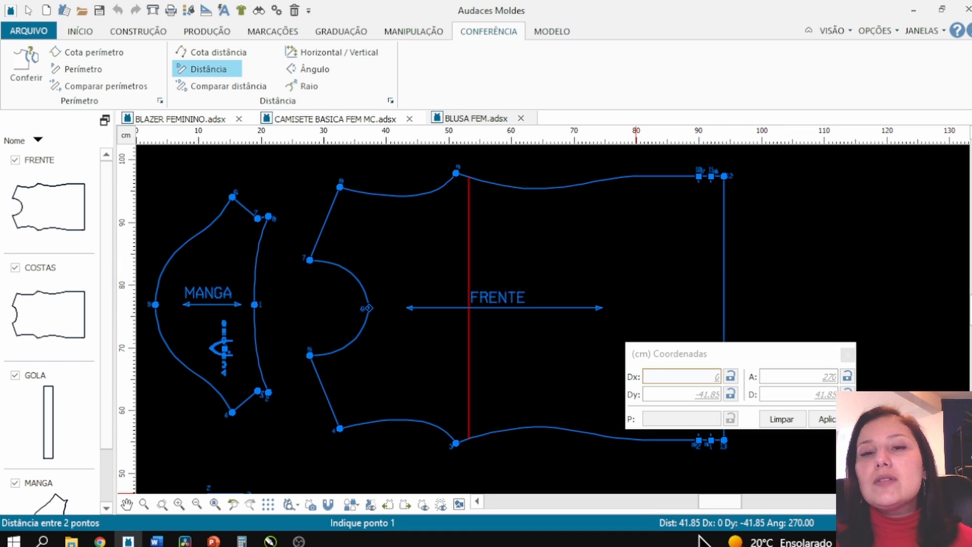
pyautogui.click(505, 262)
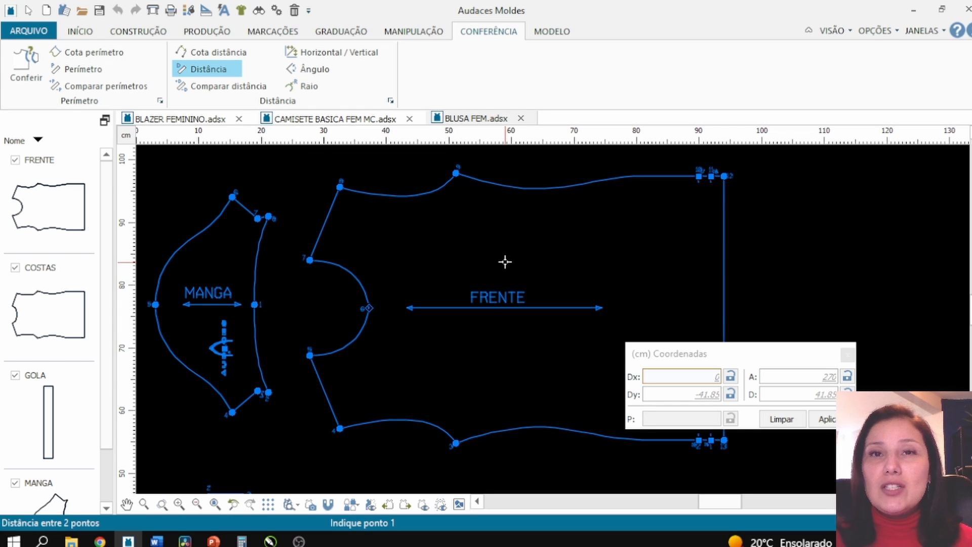
pyautogui.press('Escape')
# - Convert the front piece to seam mode with a 0.75 cm seam allowance, starting at its upper right corner
pyautogui.scroll(-2, 440, 267)
pyautogui.scroll(1, 411, 209)
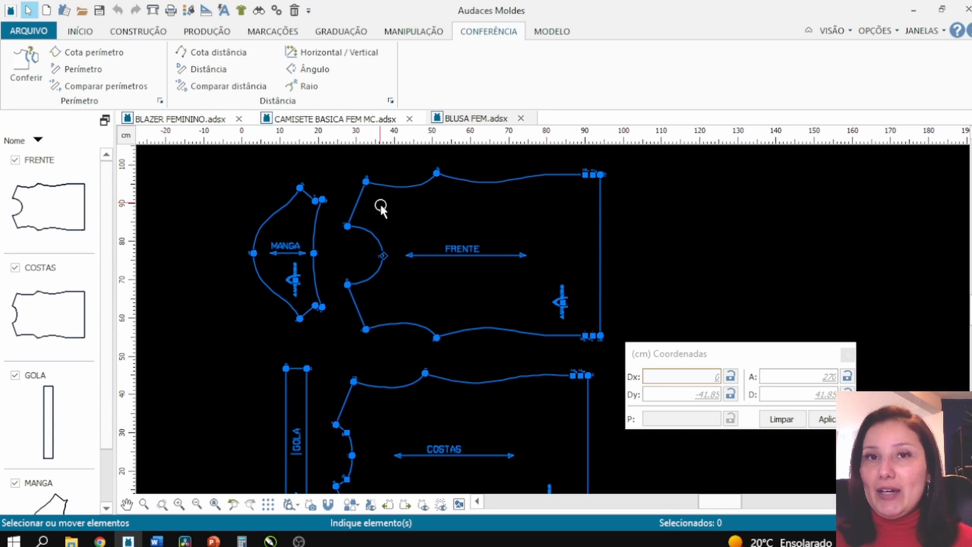
pyautogui.scroll(1, 367, 256)
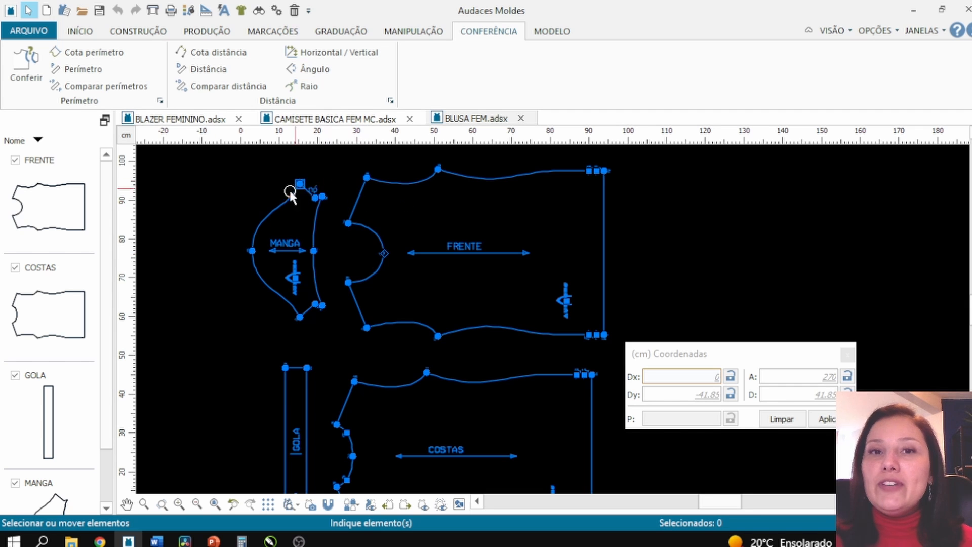
pyautogui.scroll(1, 405, 195)
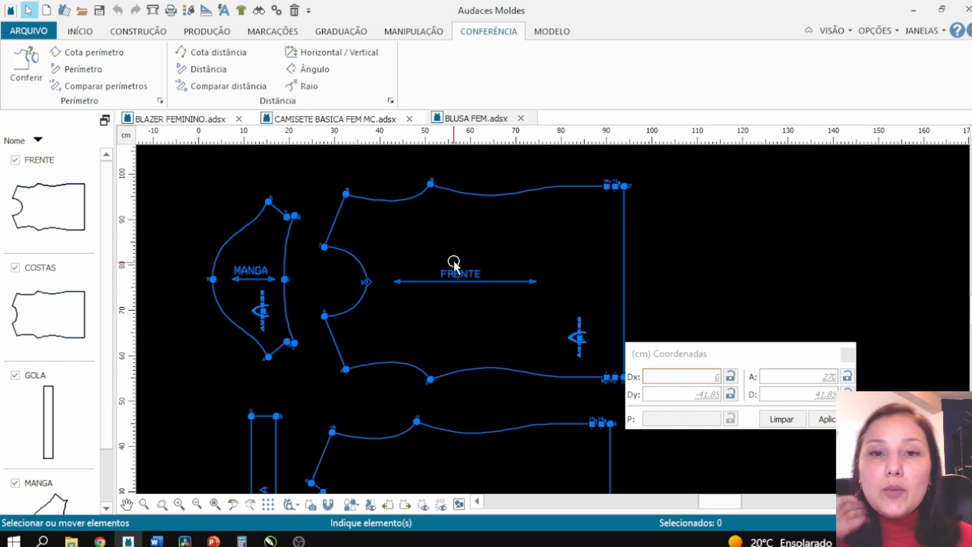
pyautogui.click(203, 30)
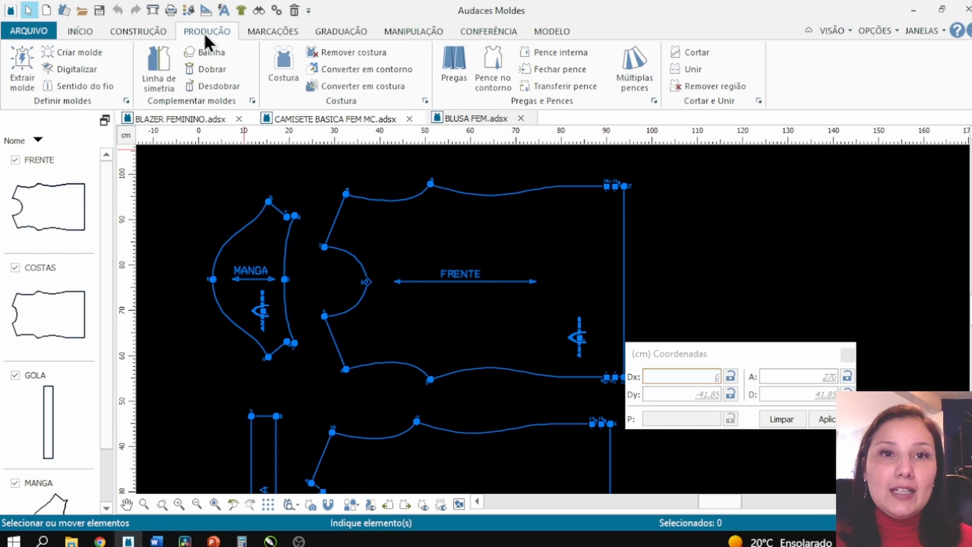
pyautogui.click(363, 85)
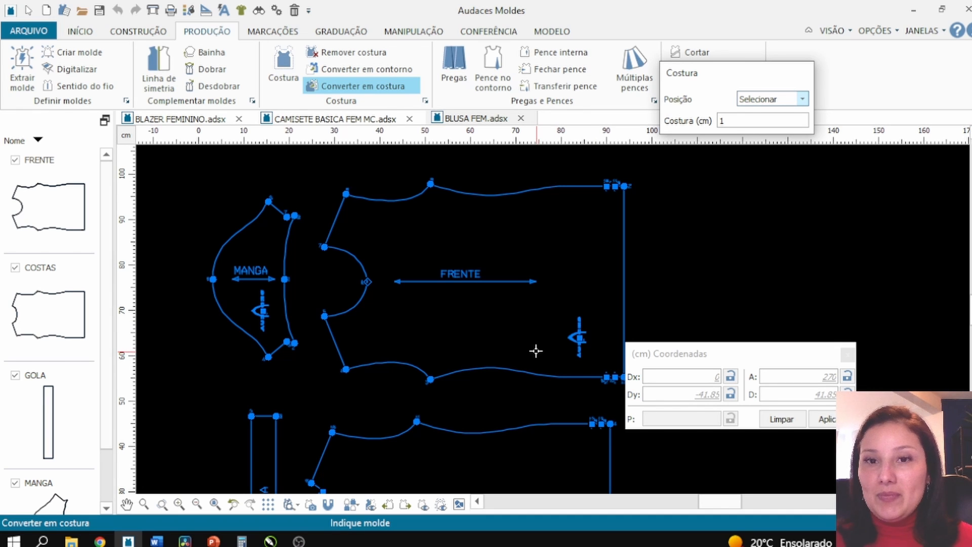
pyautogui.doubleClick(717, 119)
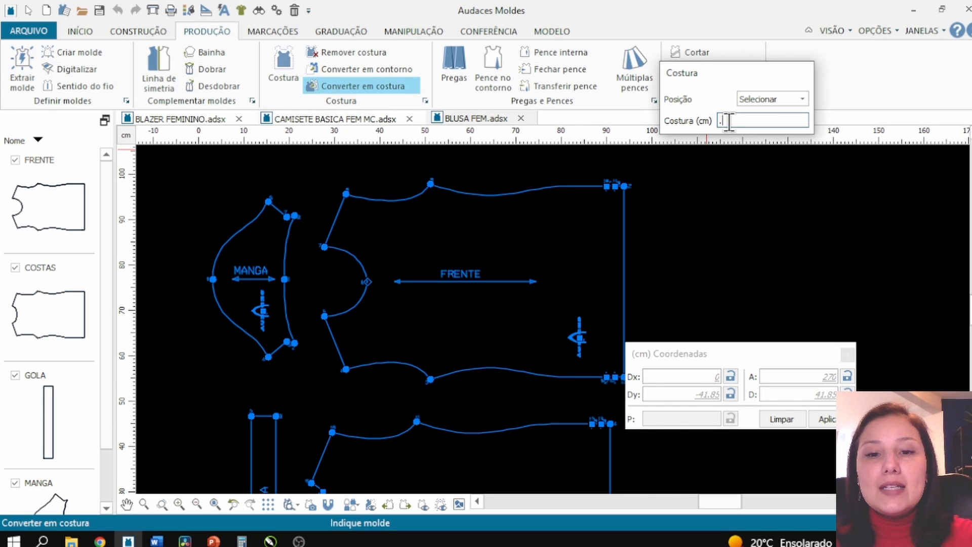
pyautogui.write('5')
pyautogui.press('Return')
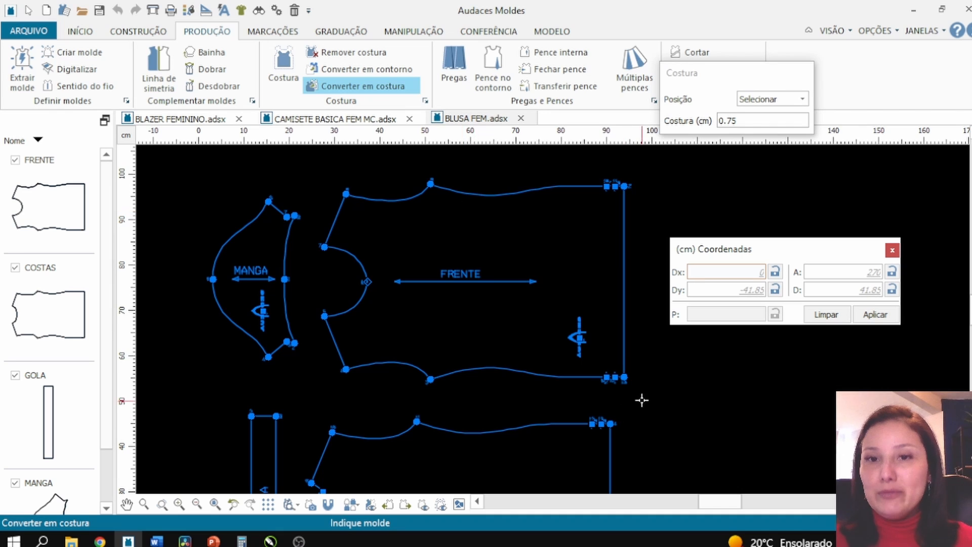
pyautogui.scroll(1, 641, 399)
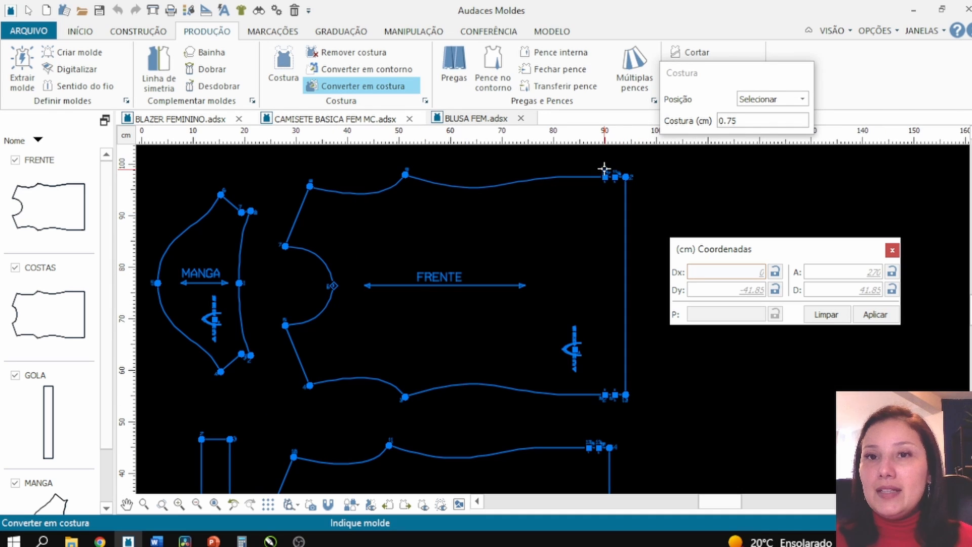
pyautogui.click(623, 396)
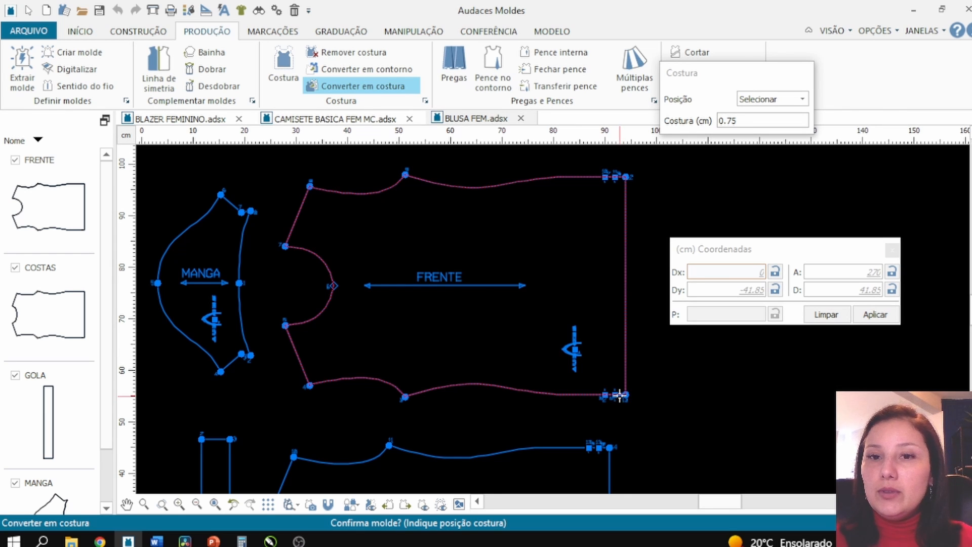
pyautogui.click(624, 395)
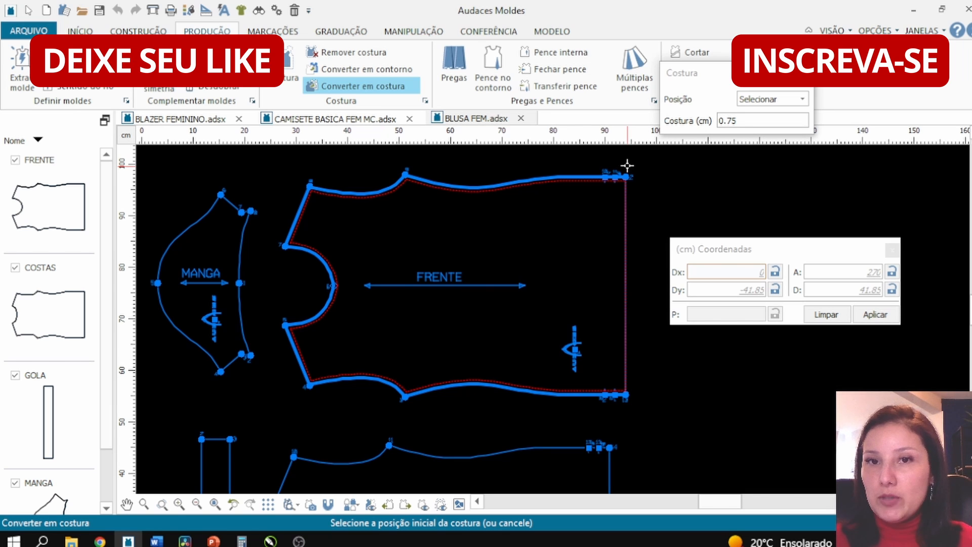
pyautogui.click(627, 165)
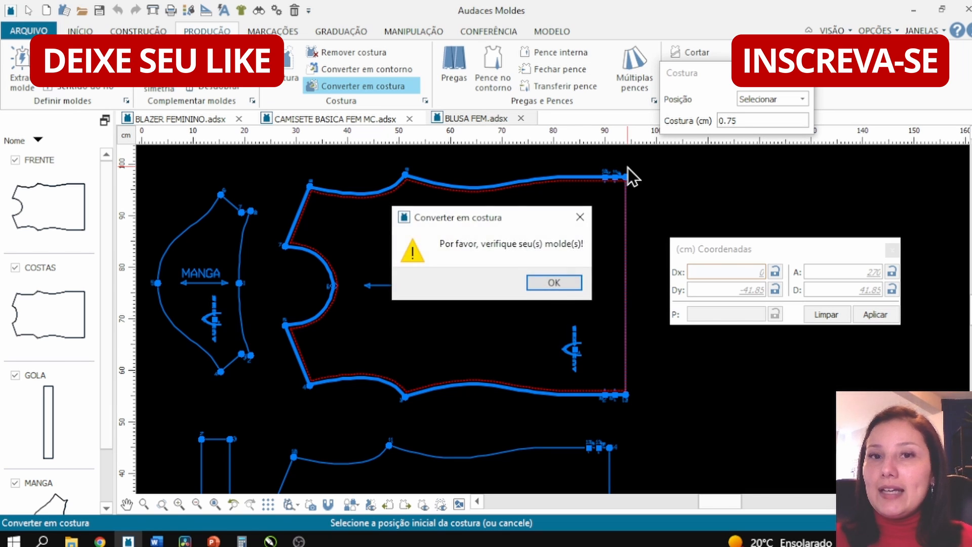
pyautogui.click(558, 283)
# - Measure the perimeter of the front piece's new seam line
pyautogui.scroll(5, 439, 169)
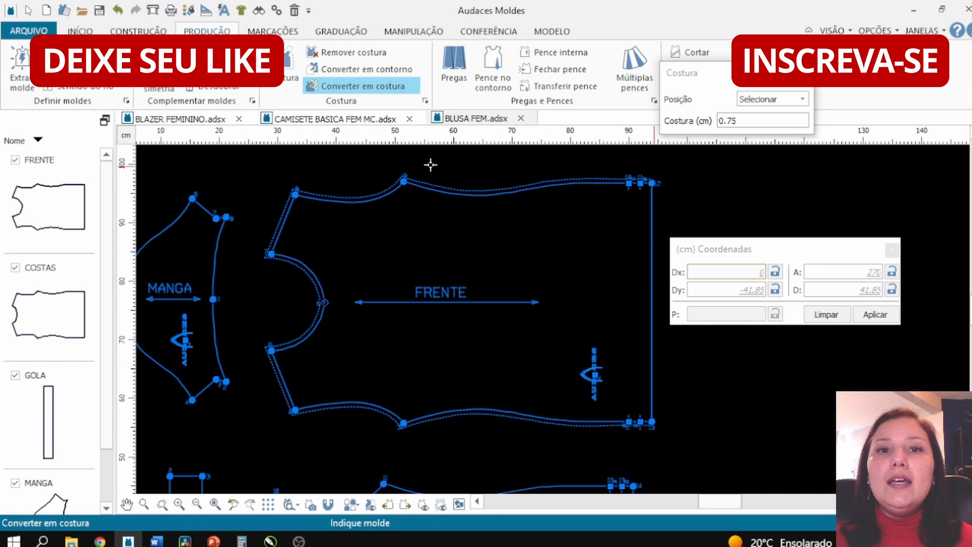
pyautogui.scroll(3, 378, 199)
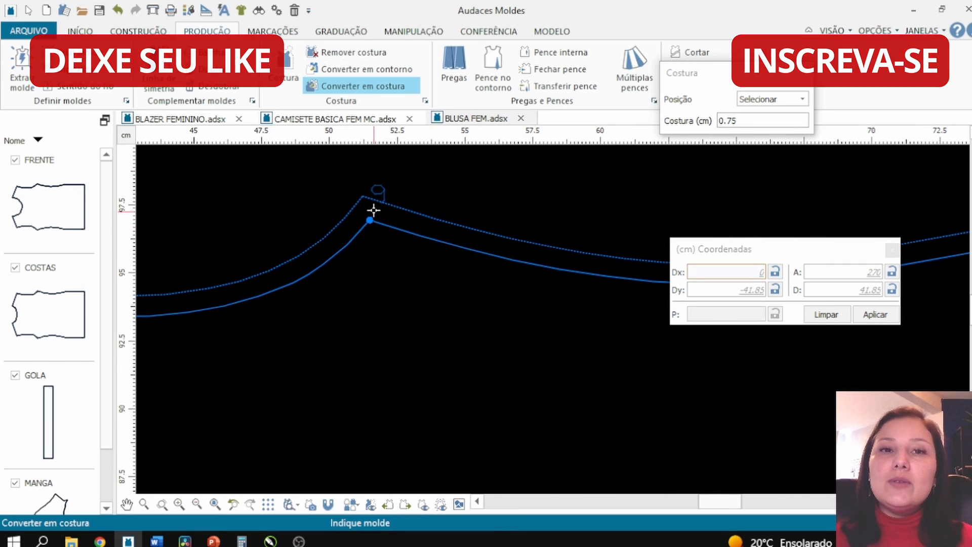
pyautogui.click(481, 32)
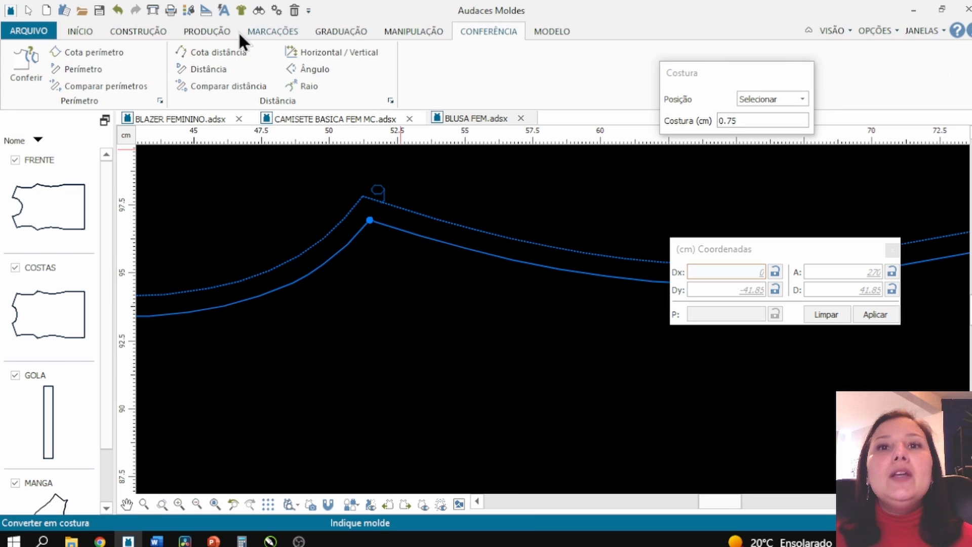
pyautogui.click(96, 69)
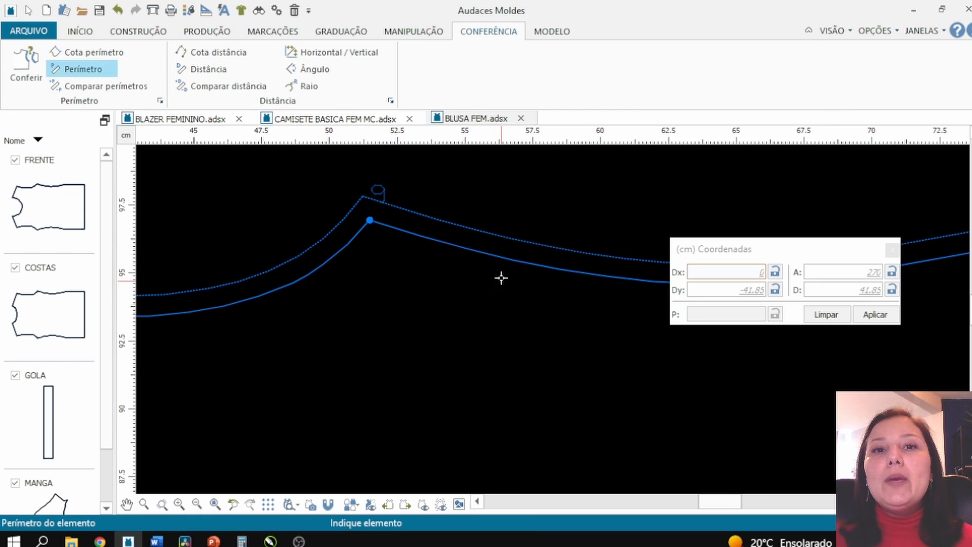
pyautogui.click(494, 234)
pyautogui.press('Escape')
pyautogui.scroll(-8, 196, 214)
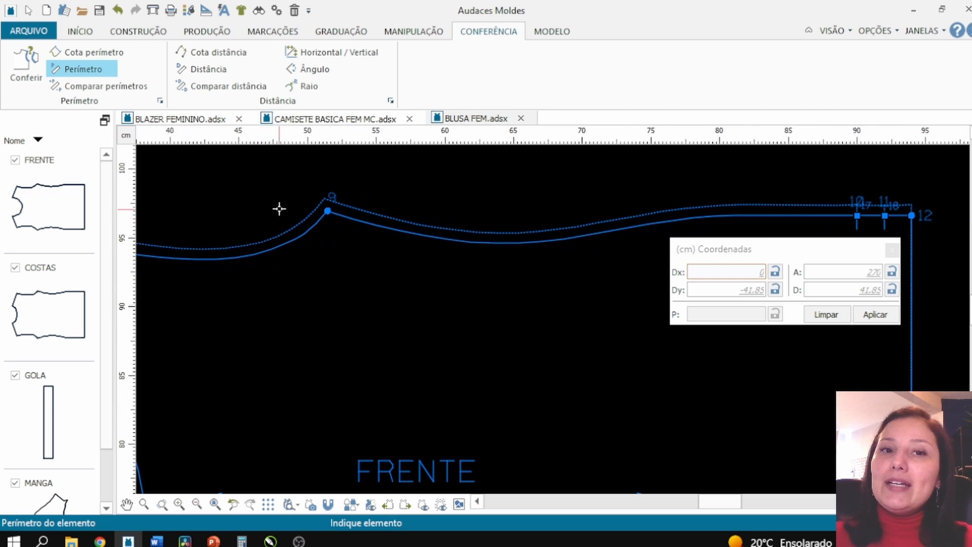
# - Measure the vertical distance across the seamed front piece from the shoulder point to the lower edge
pyautogui.click(436, 30)
pyautogui.click(468, 31)
pyautogui.click(205, 69)
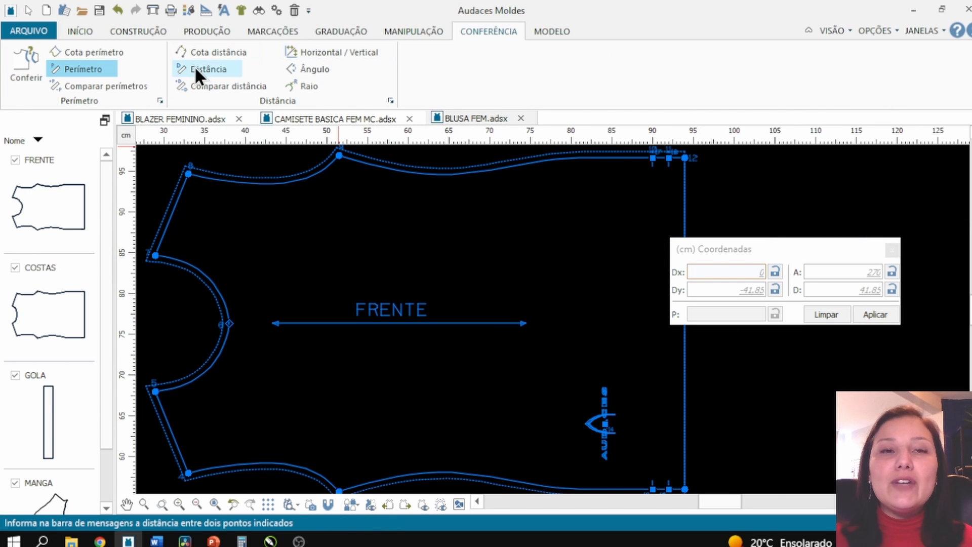
pyautogui.click(364, 161)
pyautogui.click(365, 454)
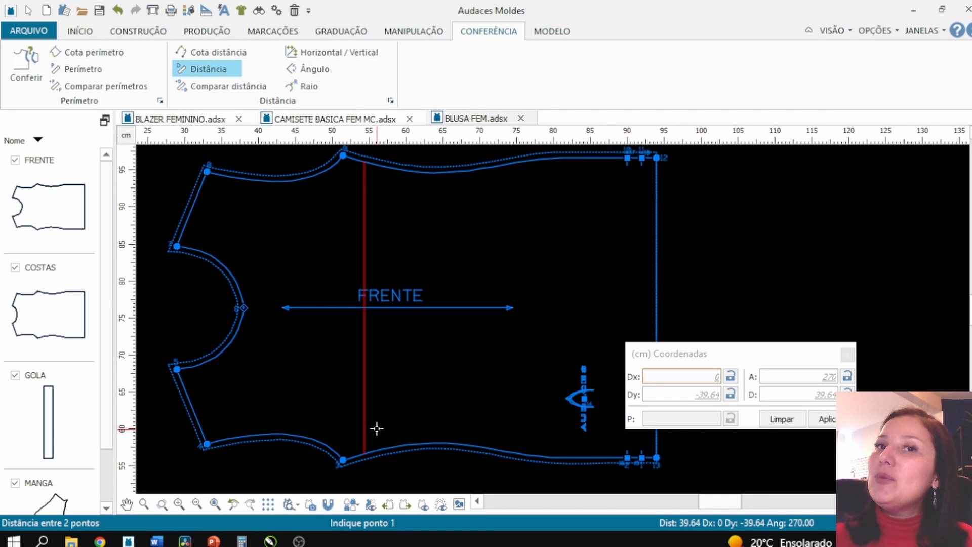
pyautogui.scroll(-1, 377, 429)
pyautogui.scroll(-5, 380, 184)
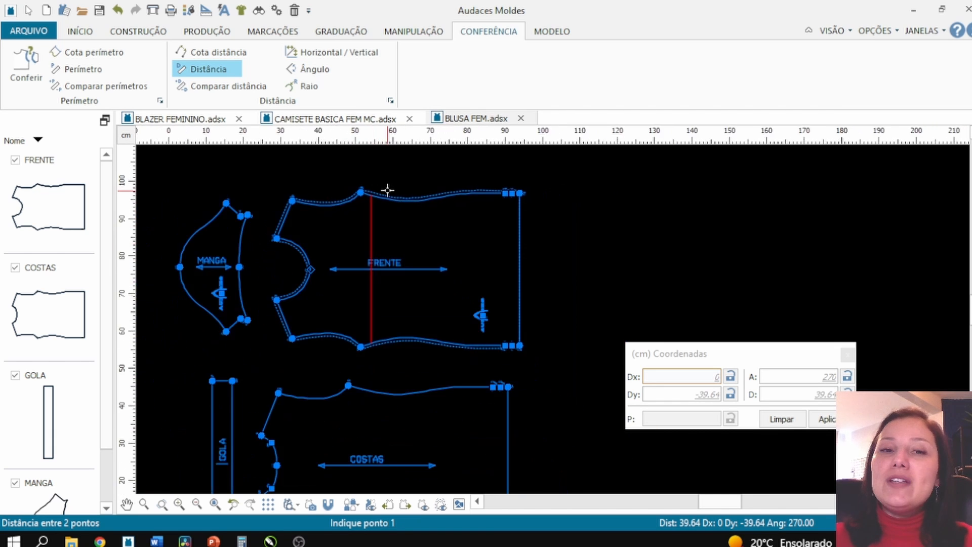
# - Convert the back piece to seam mode, starting the seam at its upper right corner
pyautogui.click(215, 28)
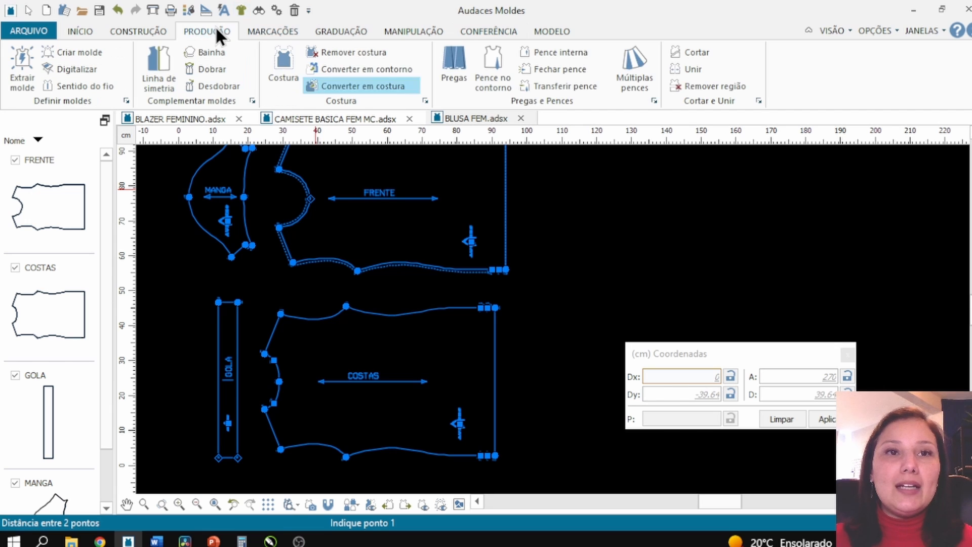
pyautogui.click(366, 89)
pyautogui.scroll(3, 419, 408)
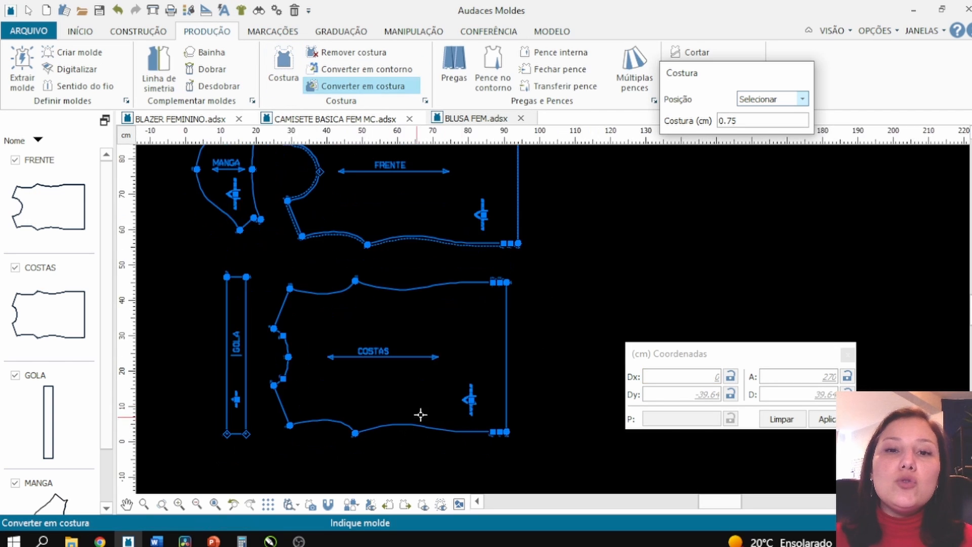
pyautogui.click(521, 421)
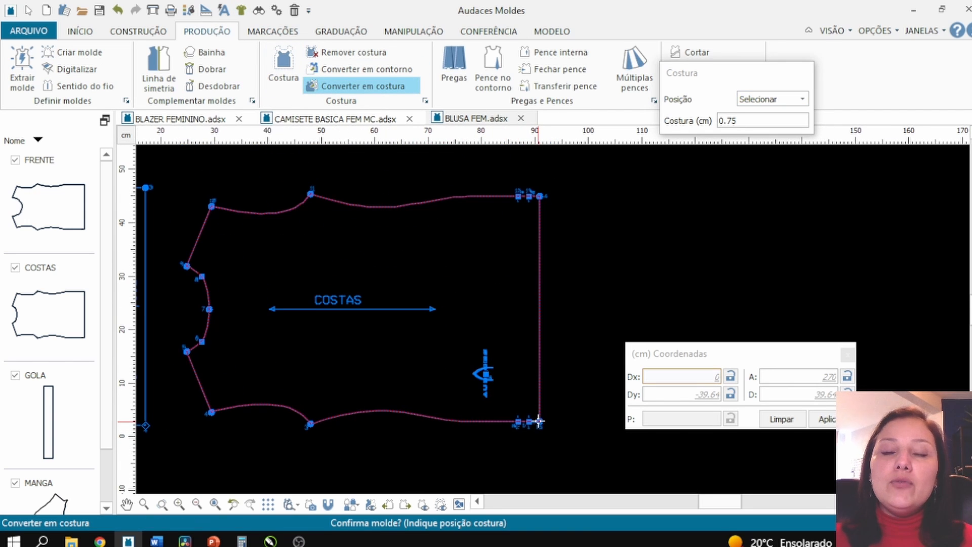
pyautogui.click(537, 420)
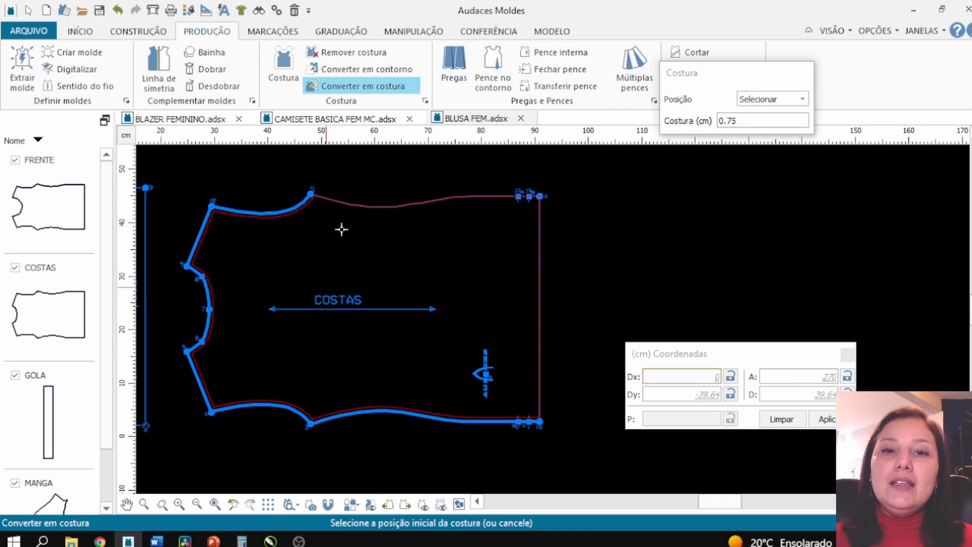
pyautogui.click(538, 192)
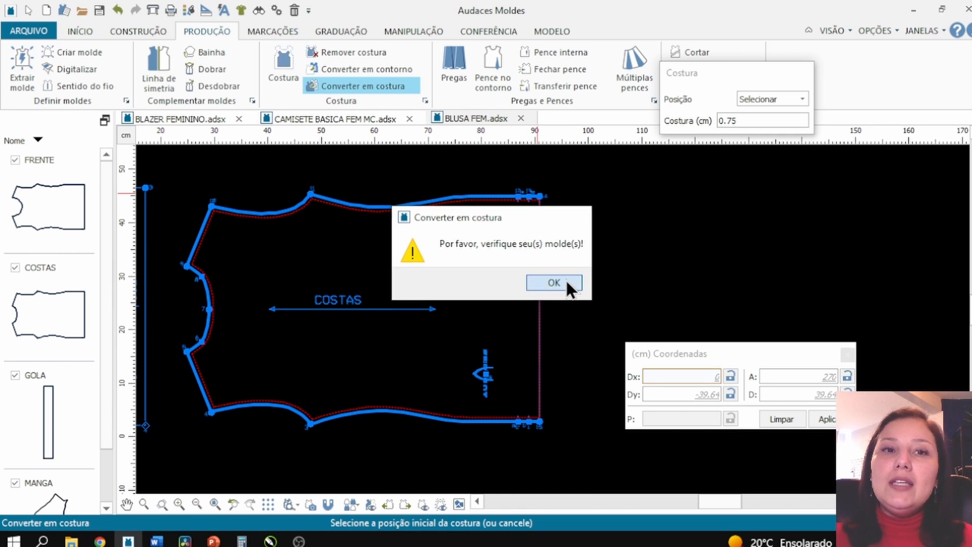
pyautogui.click(567, 286)
# - Convert the collar piece to seam mode, starting the seam at its upper end
pyautogui.scroll(-3, 606, 285)
pyautogui.scroll(2, 349, 292)
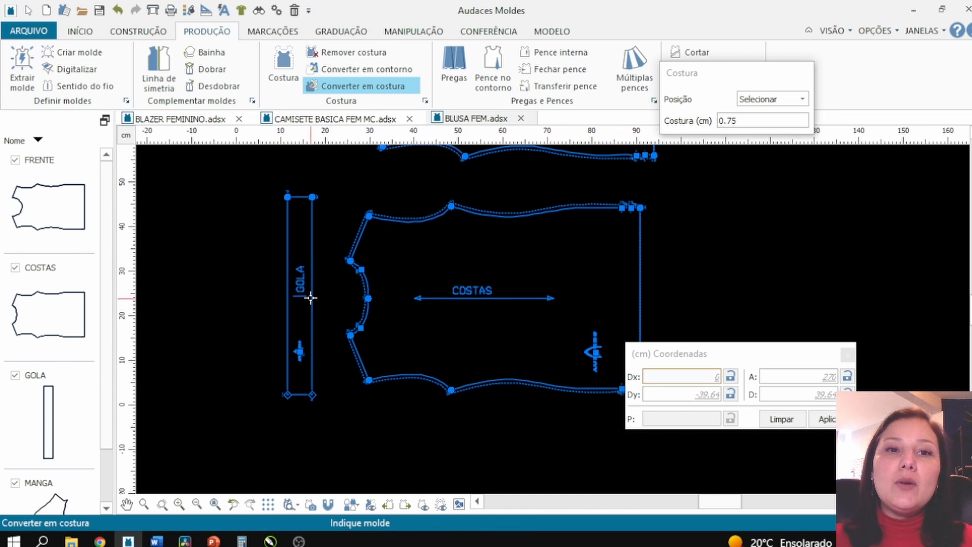
pyautogui.click(311, 299)
pyautogui.click(314, 332)
pyautogui.click(305, 194)
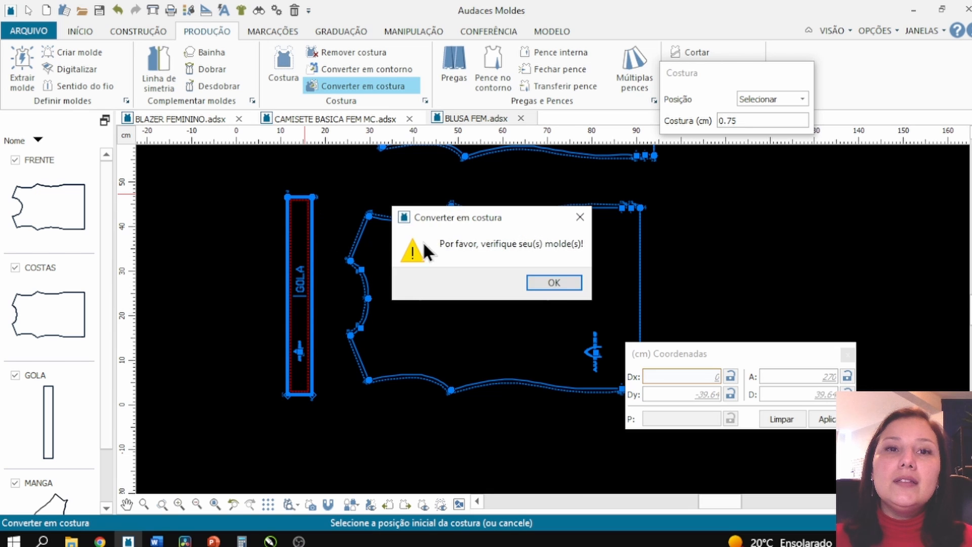
pyautogui.click(565, 288)
# - Convert the sleeve piece to seam mode, starting the seam at its upper right corner
pyautogui.scroll(-3, 372, 362)
pyautogui.scroll(2, 357, 165)
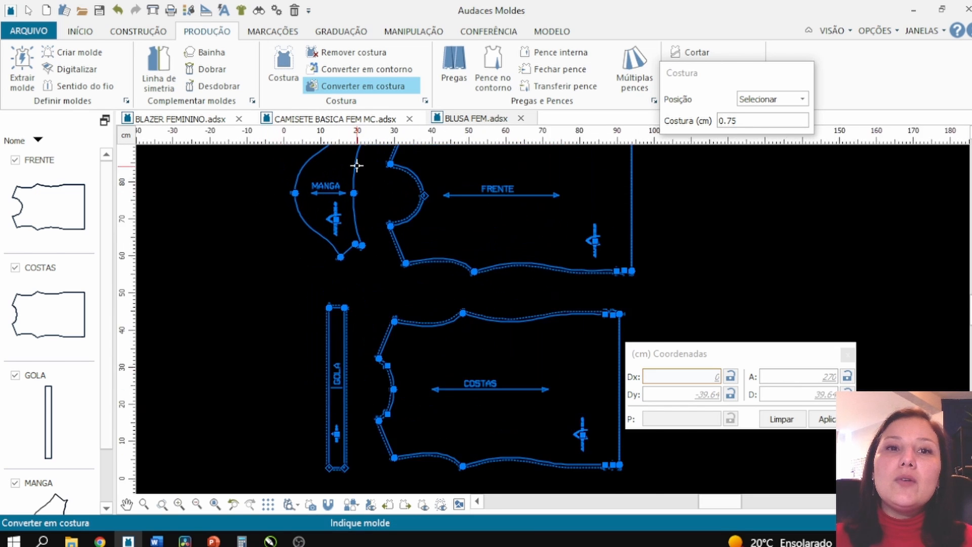
pyautogui.scroll(3, 357, 165)
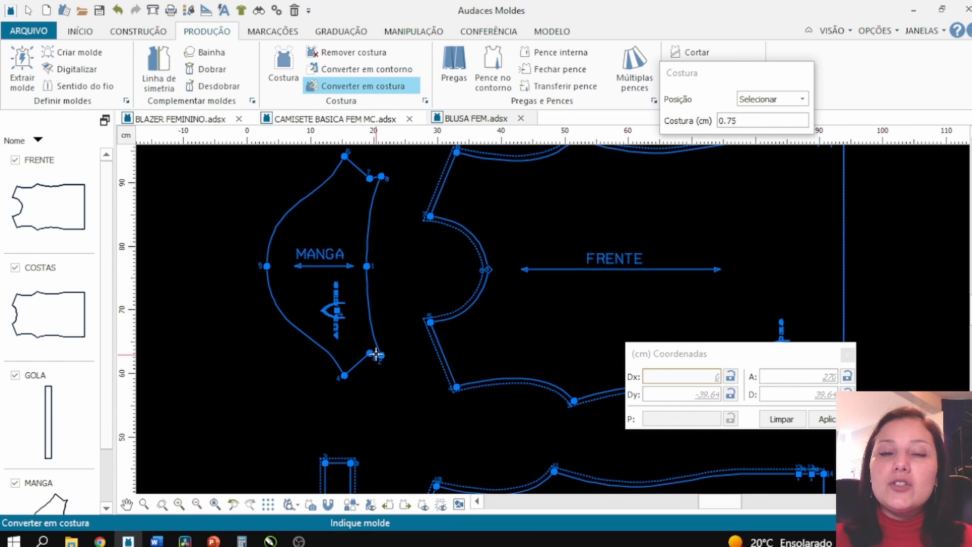
pyautogui.click(377, 353)
pyautogui.click(373, 355)
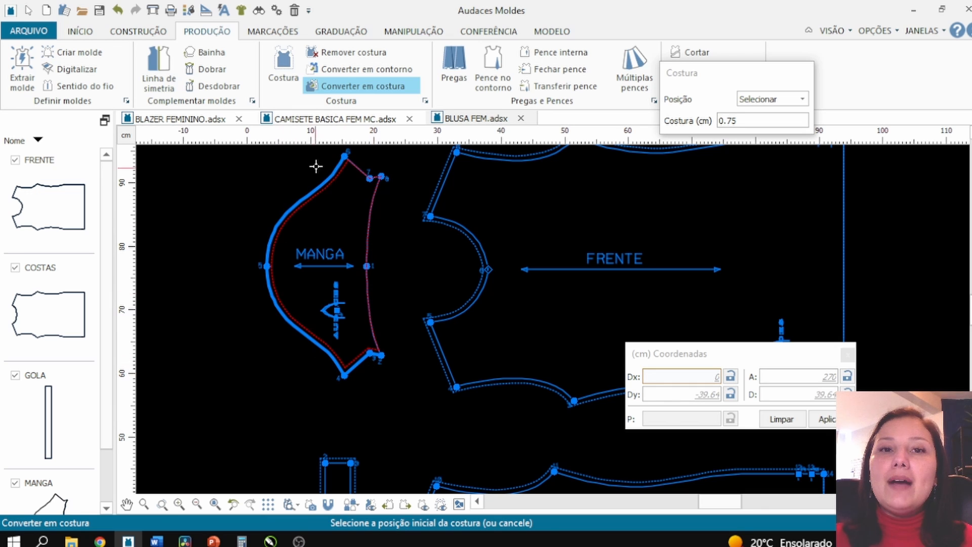
pyautogui.click(381, 177)
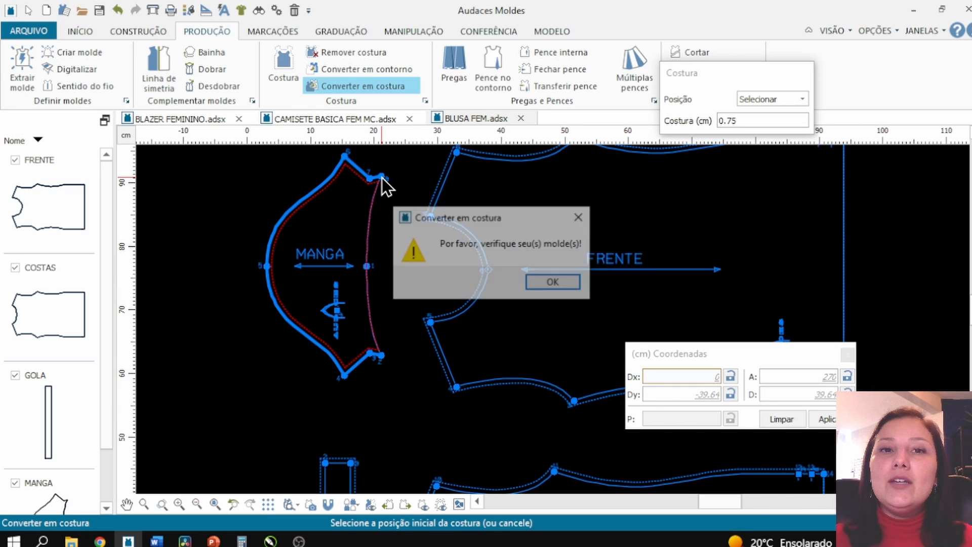
pyautogui.click(559, 278)
# - Open the perimeter comparison and add the back and front armhole curves to it
pyautogui.scroll(-3, 315, 240)
pyautogui.scroll(1, 318, 187)
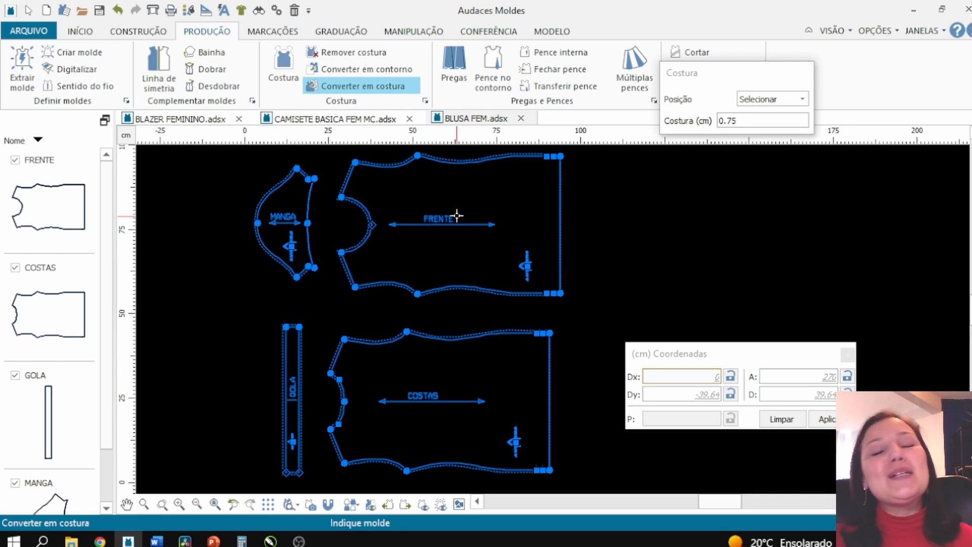
pyautogui.click(488, 31)
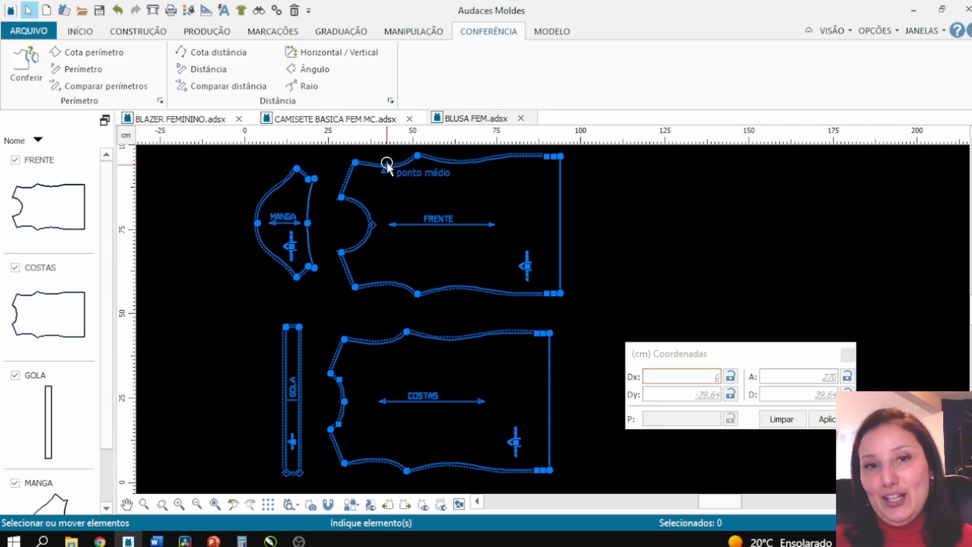
pyautogui.scroll(1, 372, 354)
pyautogui.scroll(2, 318, 329)
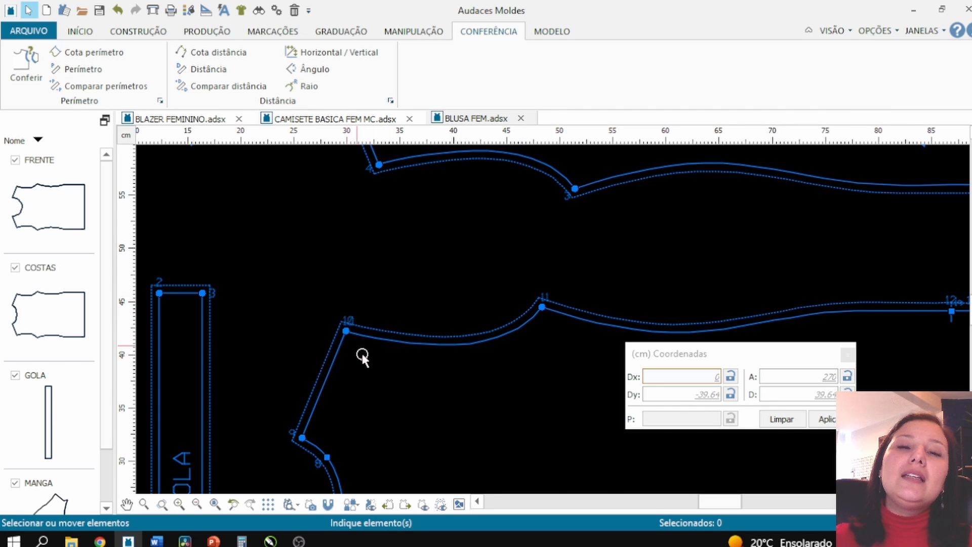
pyautogui.scroll(-4, 363, 353)
pyautogui.scroll(2, 424, 219)
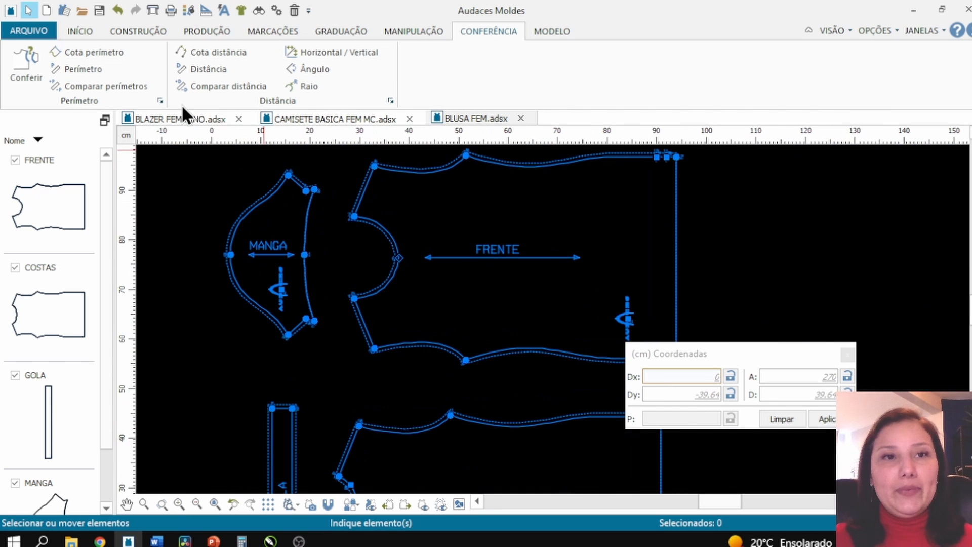
pyautogui.click(143, 91)
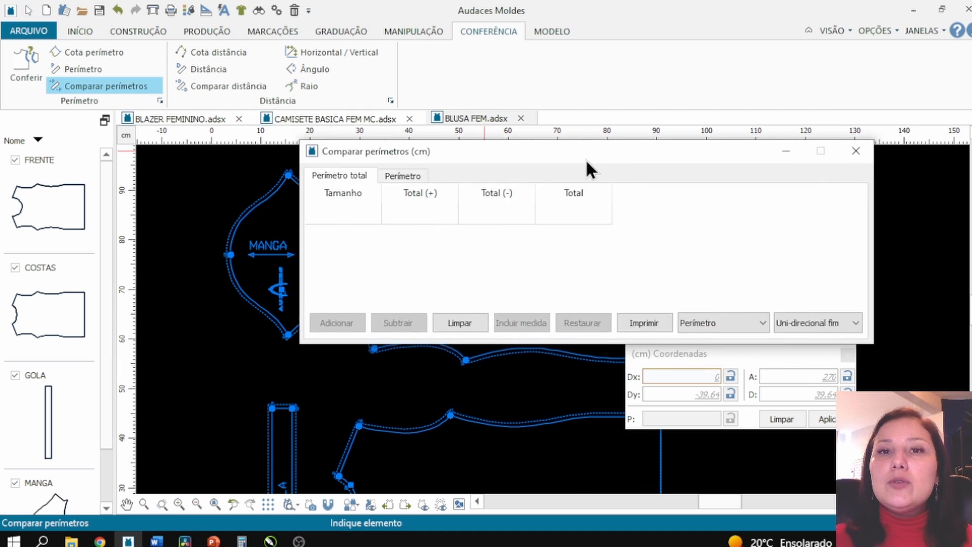
pyautogui.click(413, 435)
pyautogui.click(485, 294)
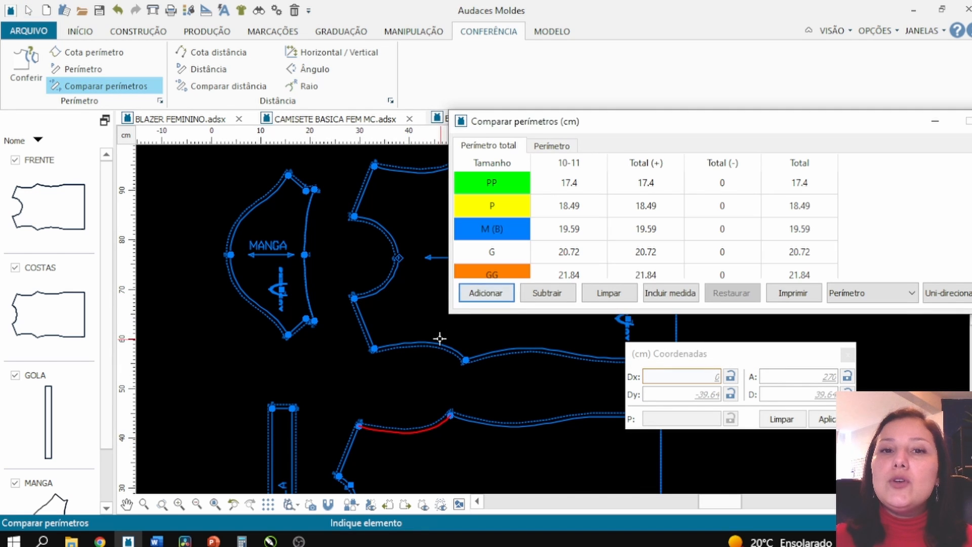
pyautogui.click(440, 346)
pyautogui.click(485, 293)
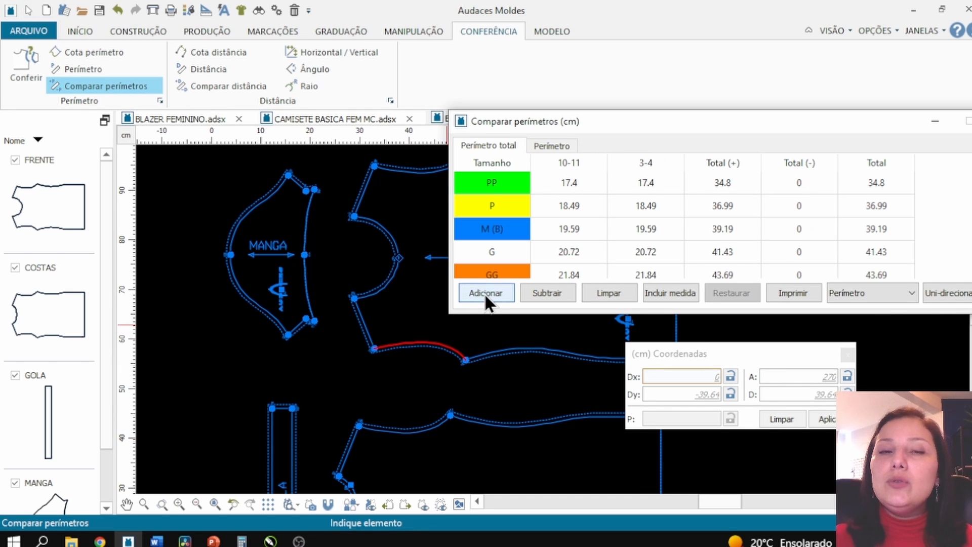
# - Subtract the sleeve cap's front curve from the armhole total, then close the comparison
pyautogui.click(244, 286)
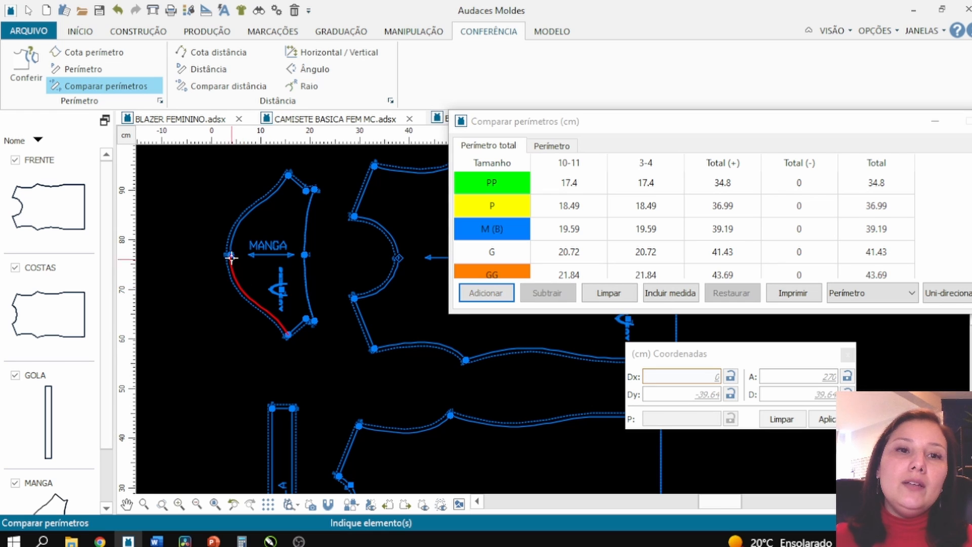
pyautogui.click(240, 228)
pyautogui.rightClick(240, 227)
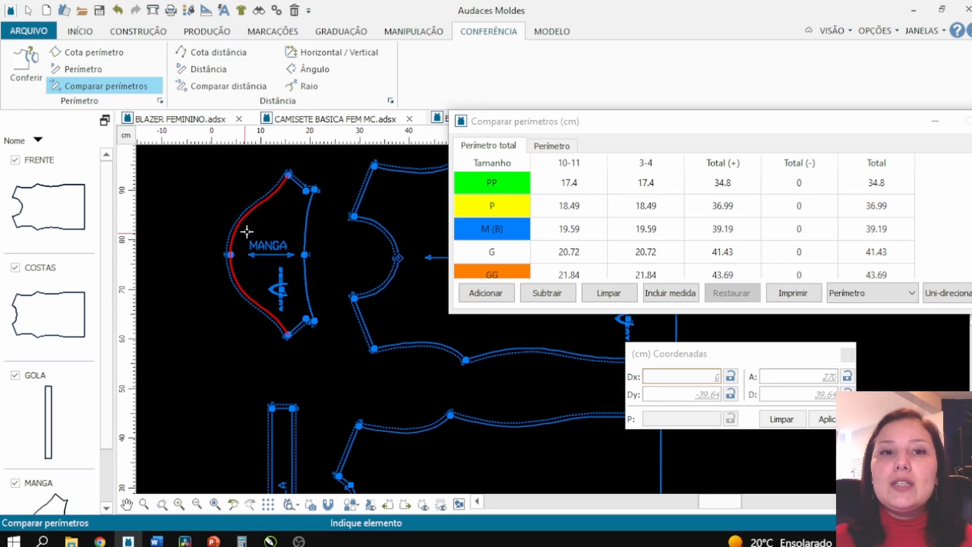
pyautogui.click(547, 293)
pyautogui.moveTo(619, 146); pyautogui.dragTo(415, 153)
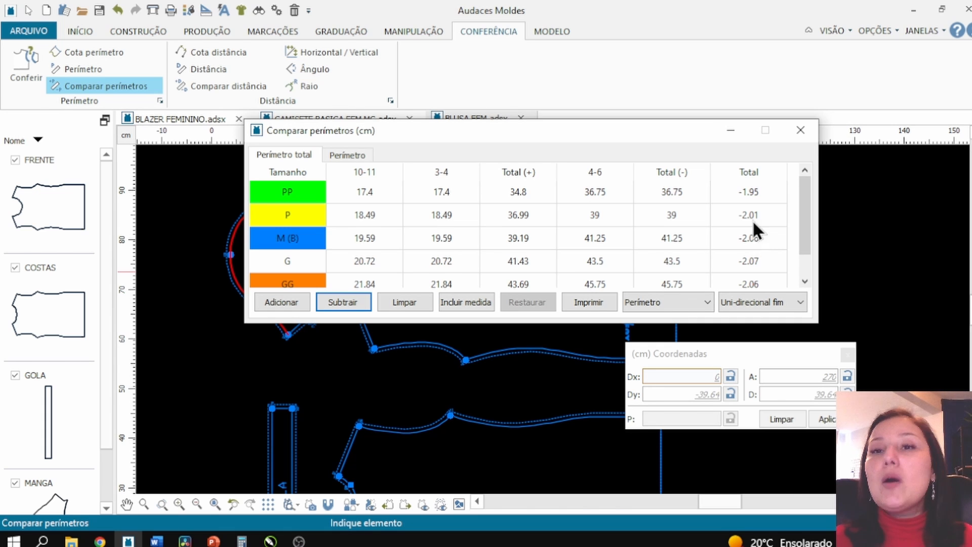
pyautogui.click(814, 130)
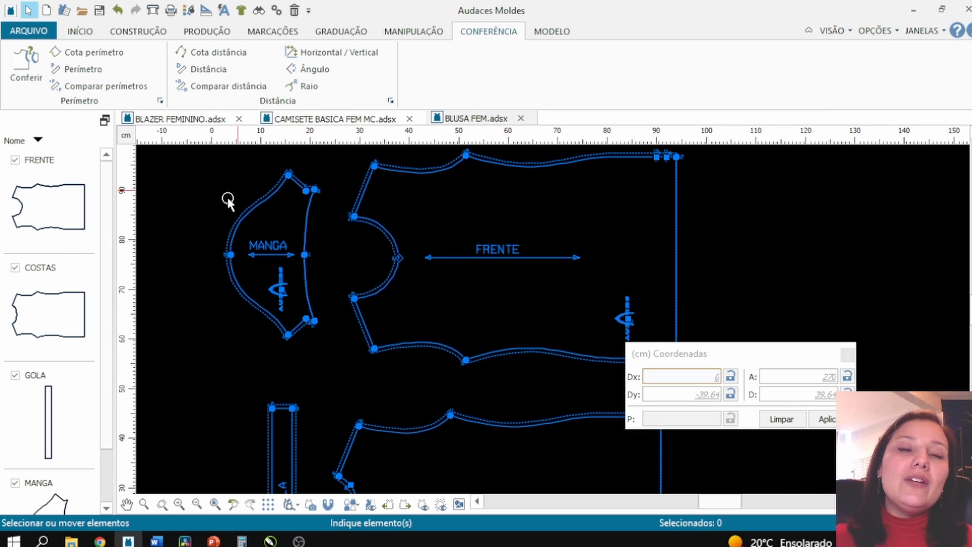
# - Delete the middle point on the sleeve's cap curve
pyautogui.click(431, 31)
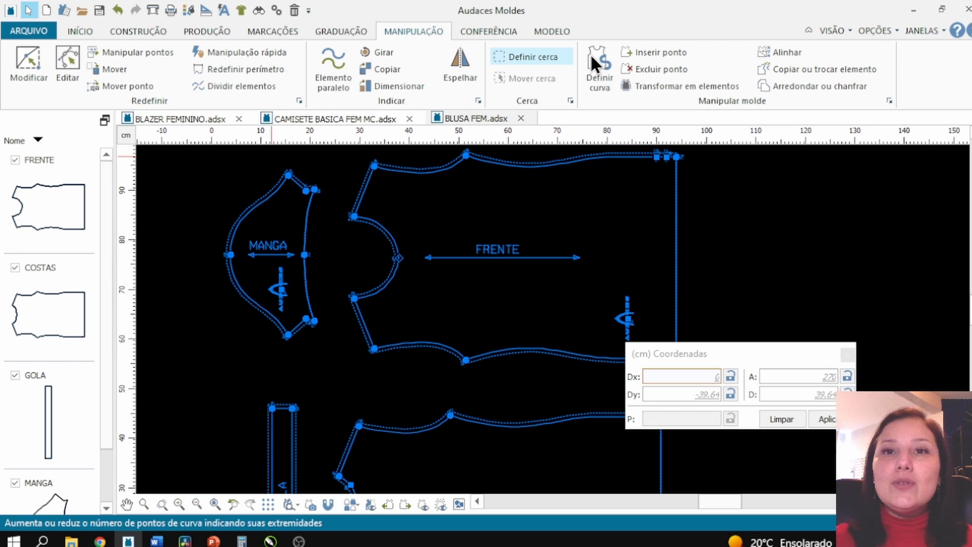
pyautogui.click(639, 69)
pyautogui.click(230, 255)
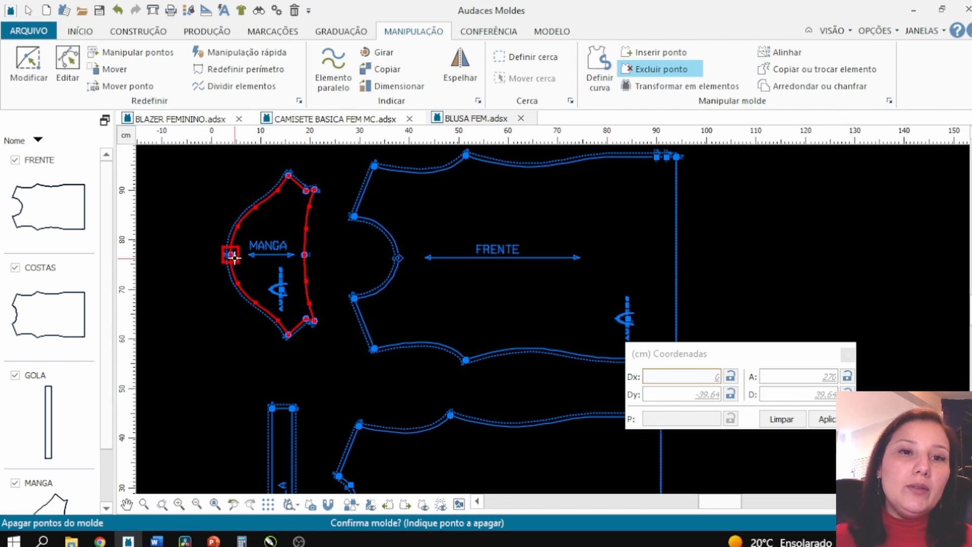
pyautogui.click(235, 259)
# - Redefine the sleeve cap curve's perimeter bi-directionally to 40.25 cm
pyautogui.click(276, 70)
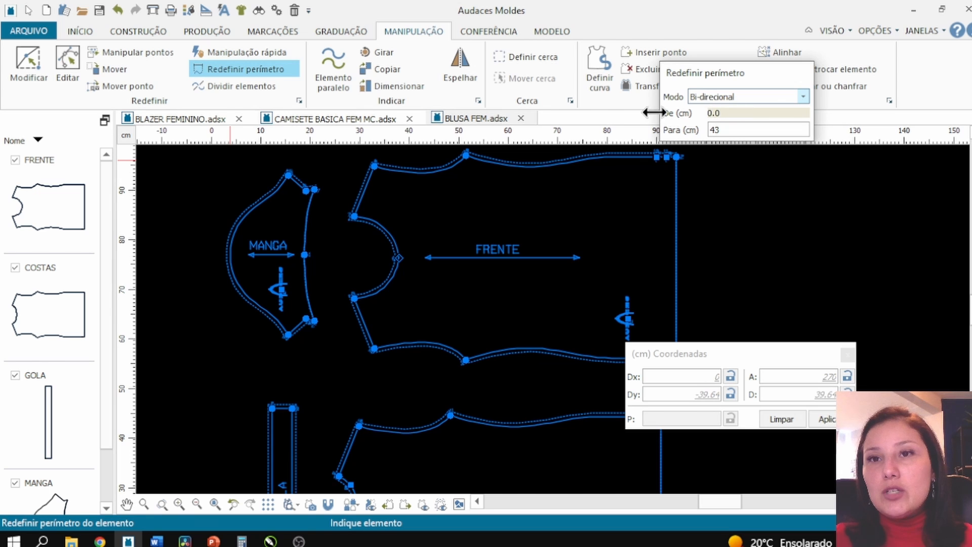
pyautogui.scroll(2, 225, 249)
pyautogui.scroll(-1, 308, 252)
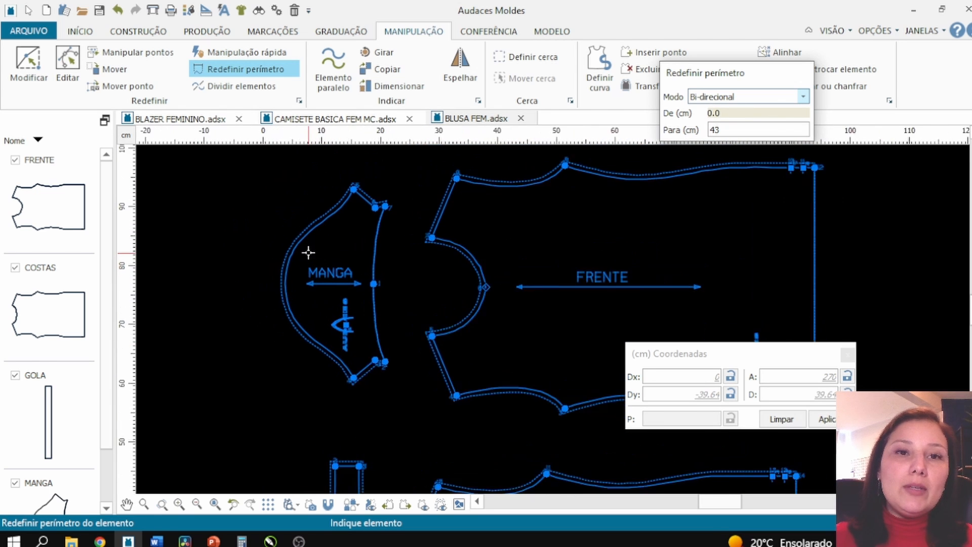
pyautogui.click(282, 282)
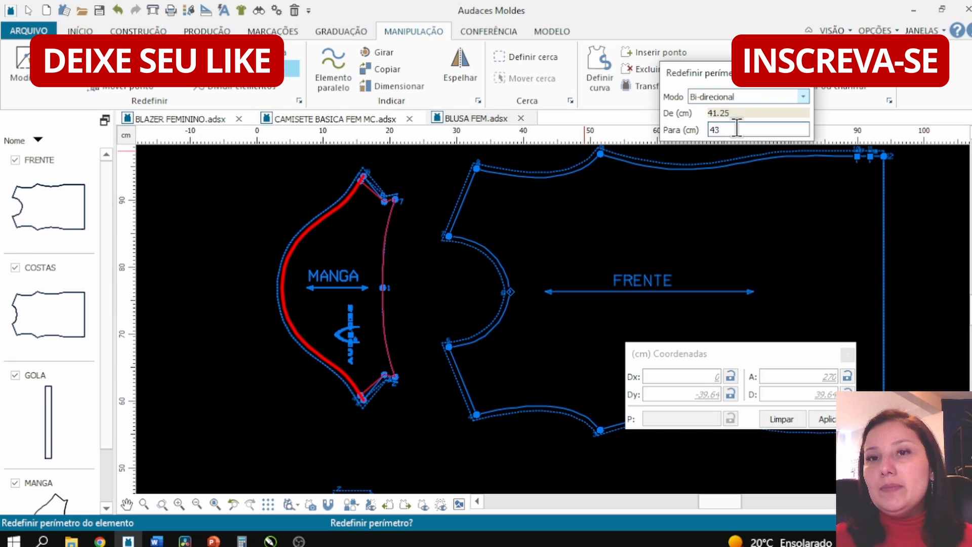
pyautogui.moveTo(738, 127); pyautogui.dragTo(706, 129)
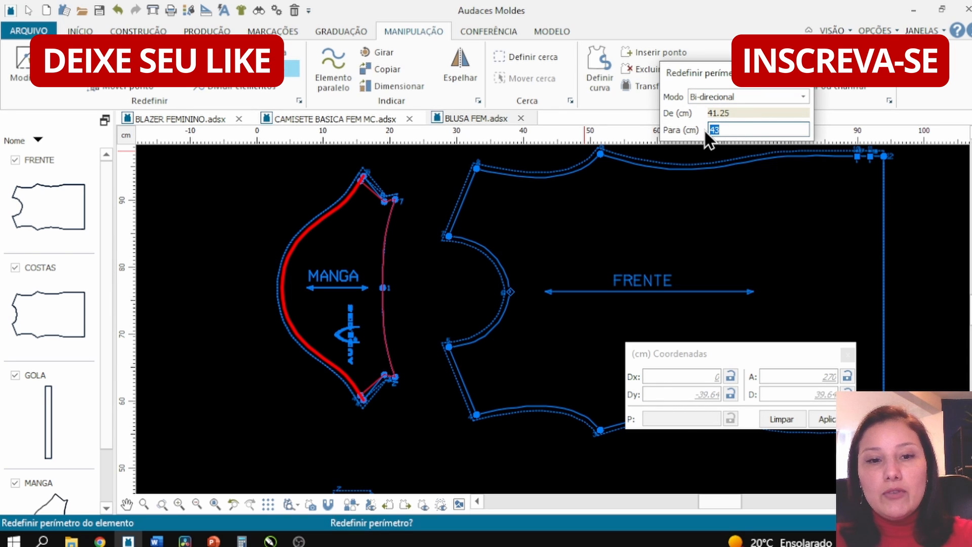
pyautogui.write('40.')
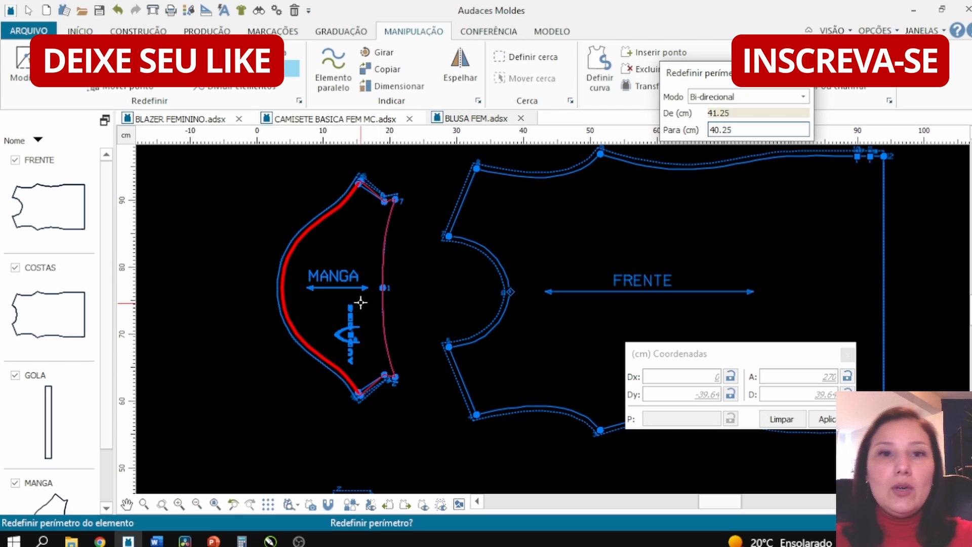
pyautogui.write('25')
pyautogui.press('Return')
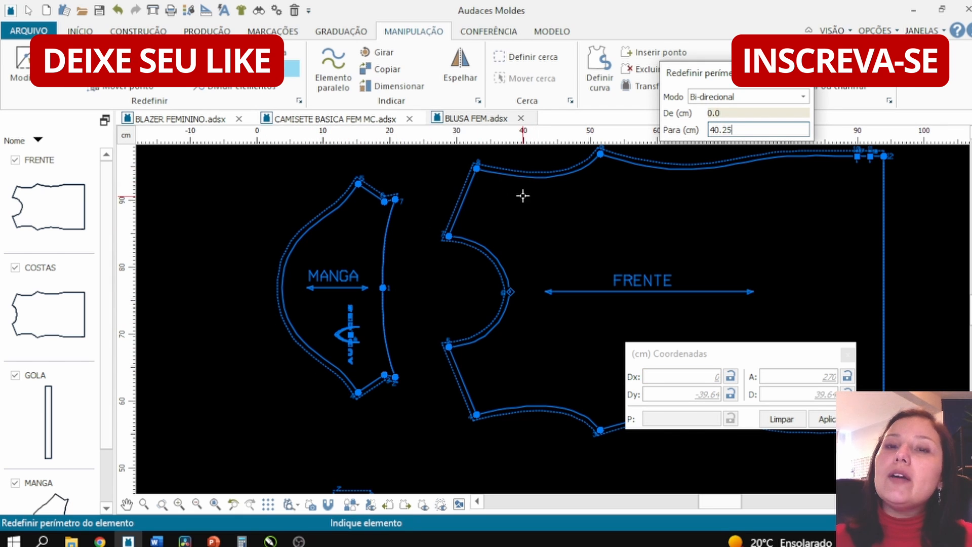
pyautogui.scroll(-3, 353, 245)
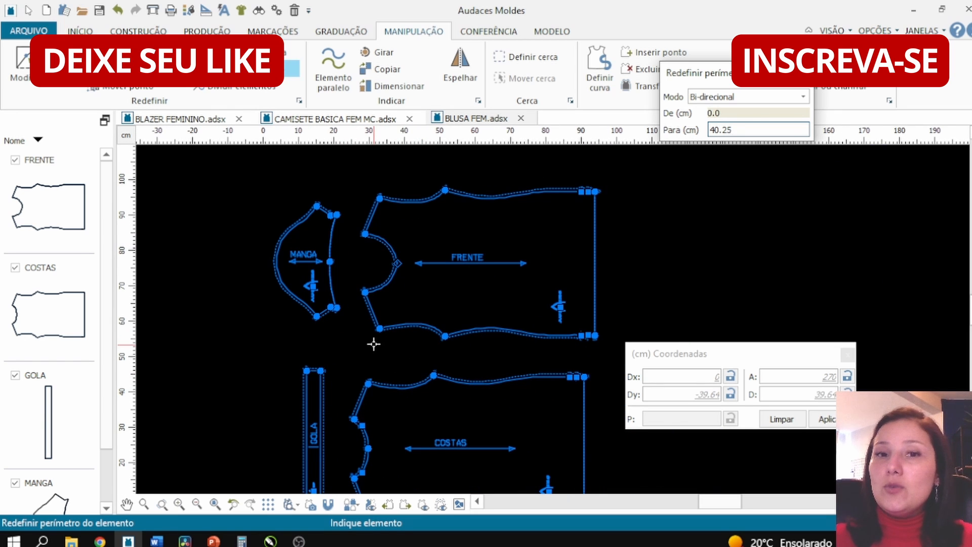
pyautogui.press('Escape')
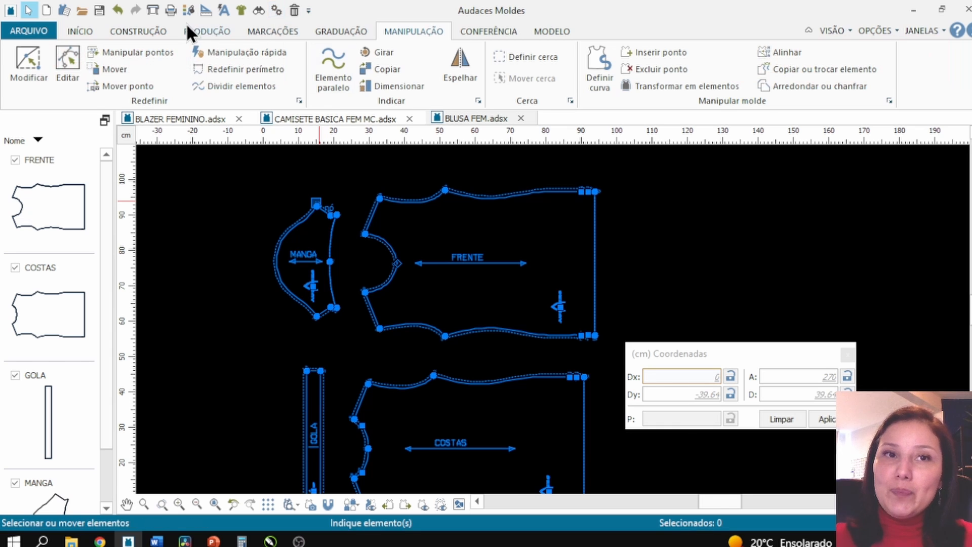
# - Remove the seam allowances from the front, back, collar and sleeve pieces
pyautogui.click(200, 30)
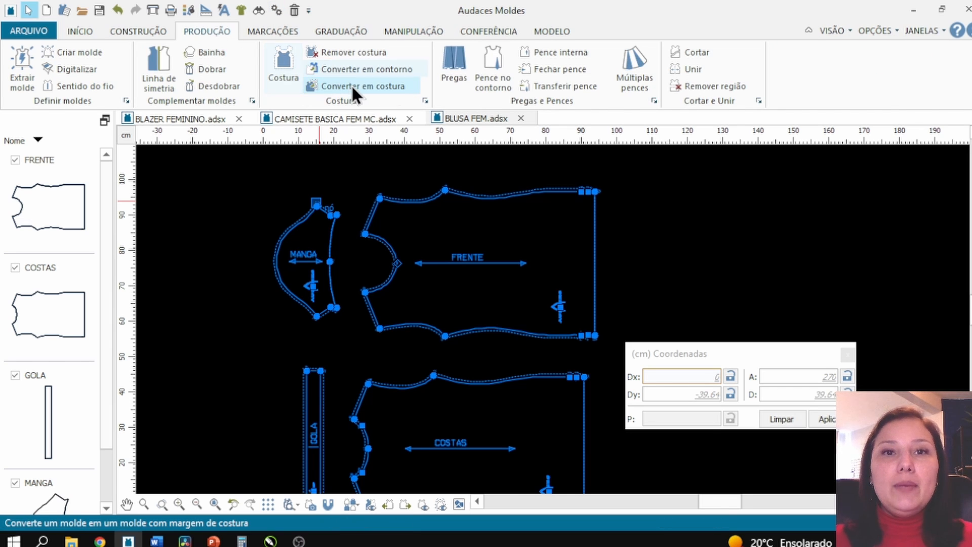
pyautogui.click(348, 53)
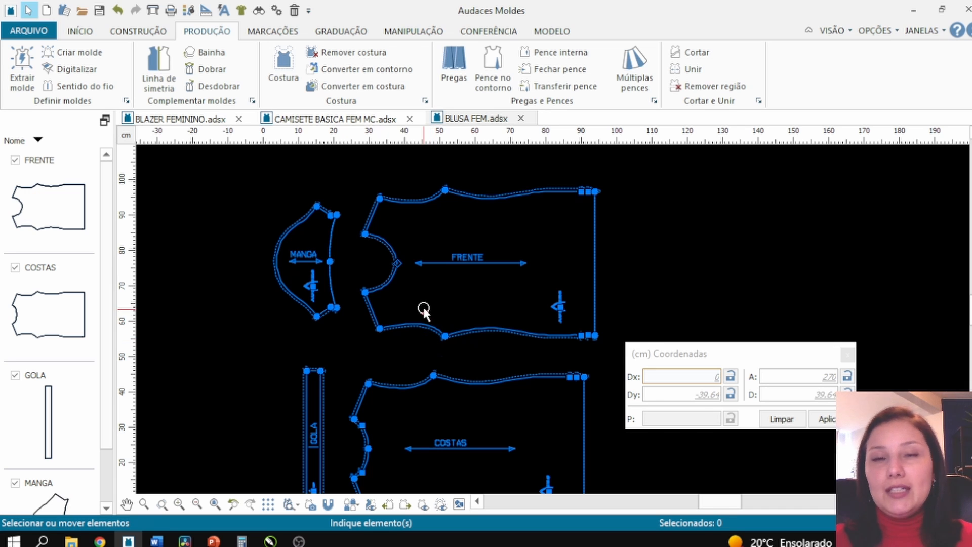
pyautogui.click(372, 53)
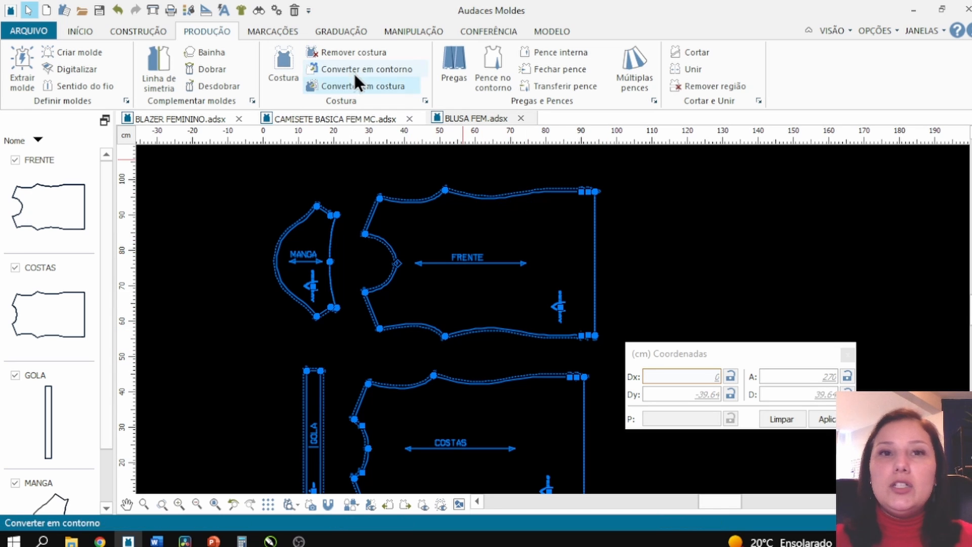
pyautogui.click(359, 53)
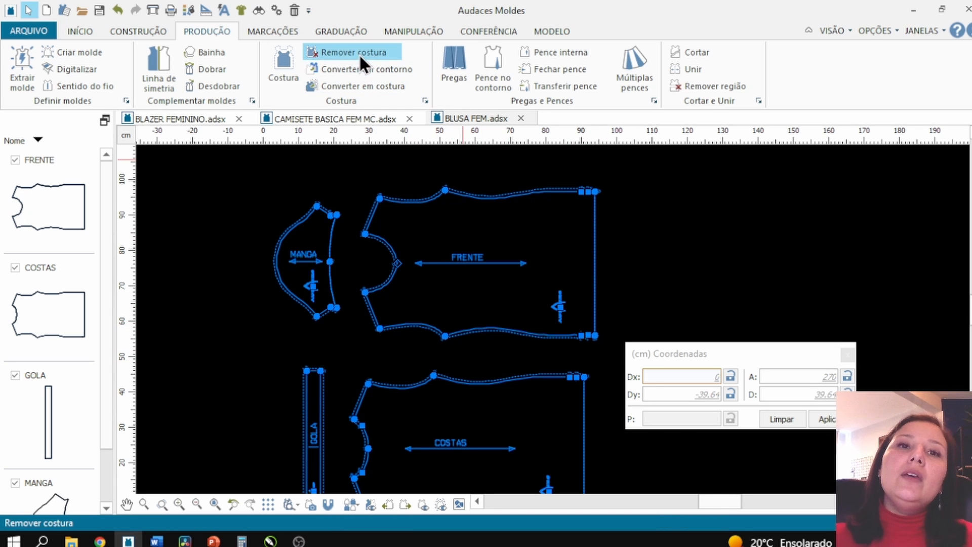
pyautogui.click(432, 335)
pyautogui.rightClick(424, 297)
pyautogui.scroll(-1, 426, 324)
pyautogui.click(428, 373)
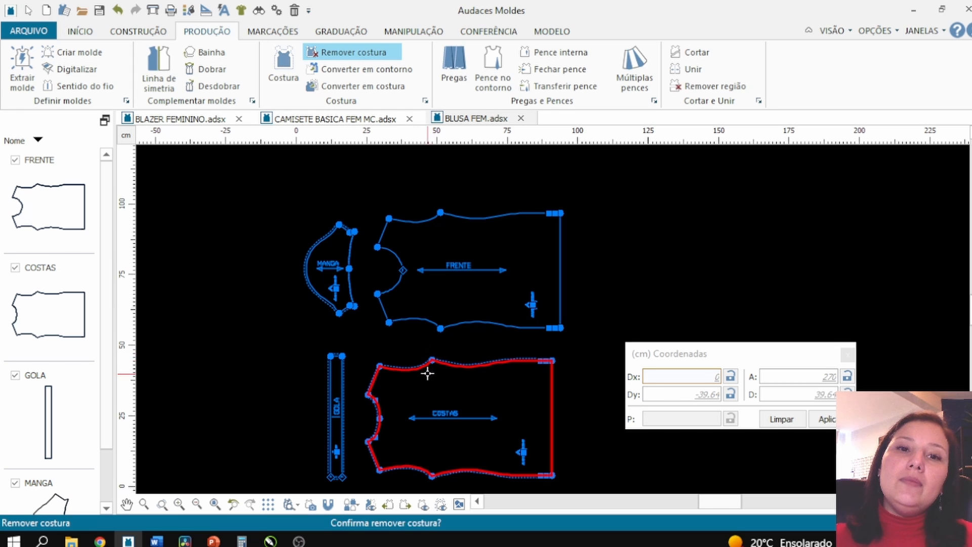
pyautogui.rightClick(364, 376)
pyautogui.click(349, 372)
pyautogui.rightClick(352, 296)
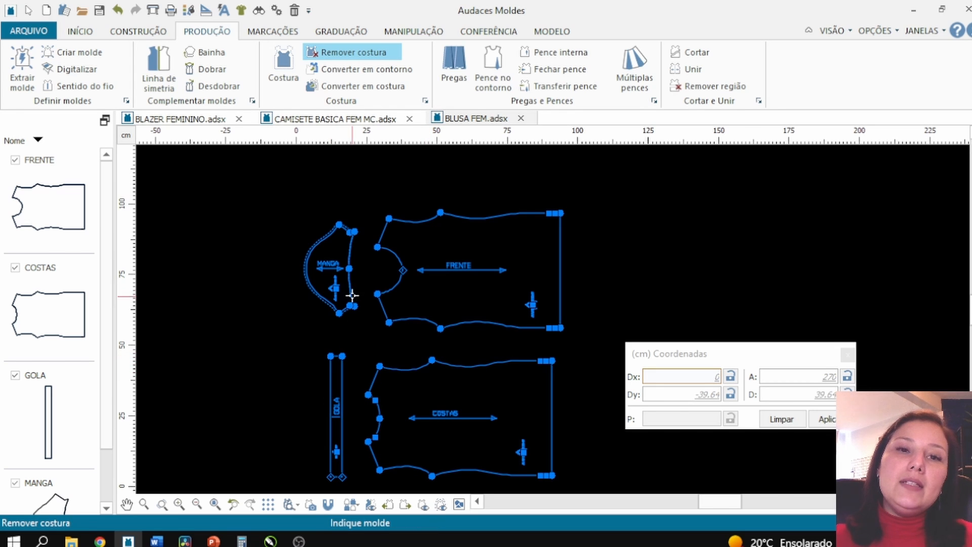
pyautogui.click(353, 296)
pyautogui.rightClick(350, 304)
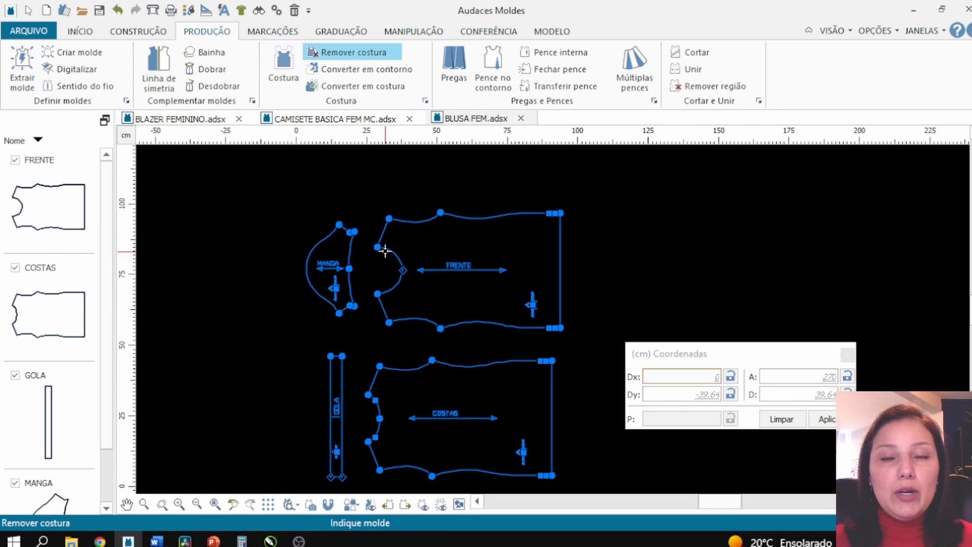
pyautogui.scroll(1, 408, 203)
pyautogui.rightClick(431, 165)
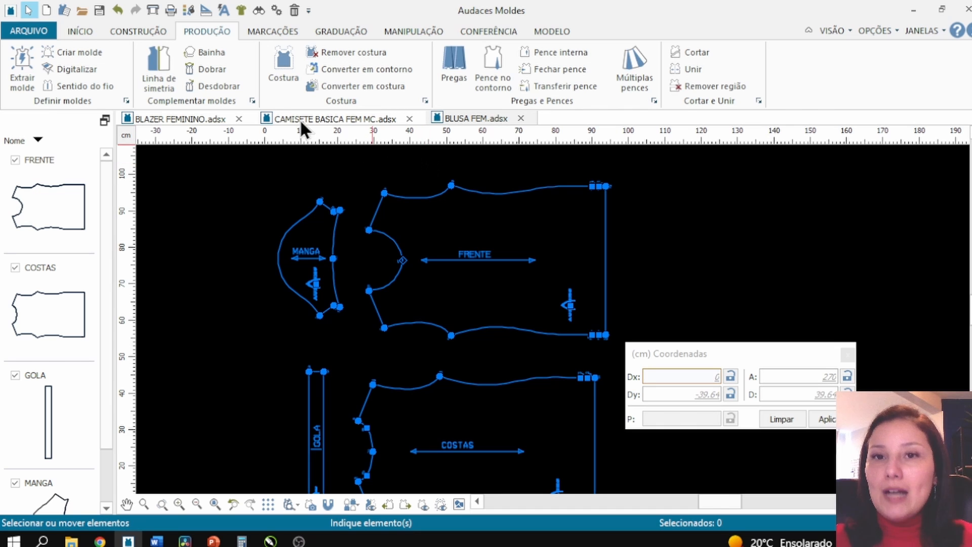
# - Start the Seam tool, set the seam allowance to 1 cm for the whole piece, and apply it to the collar
pyautogui.click(284, 69)
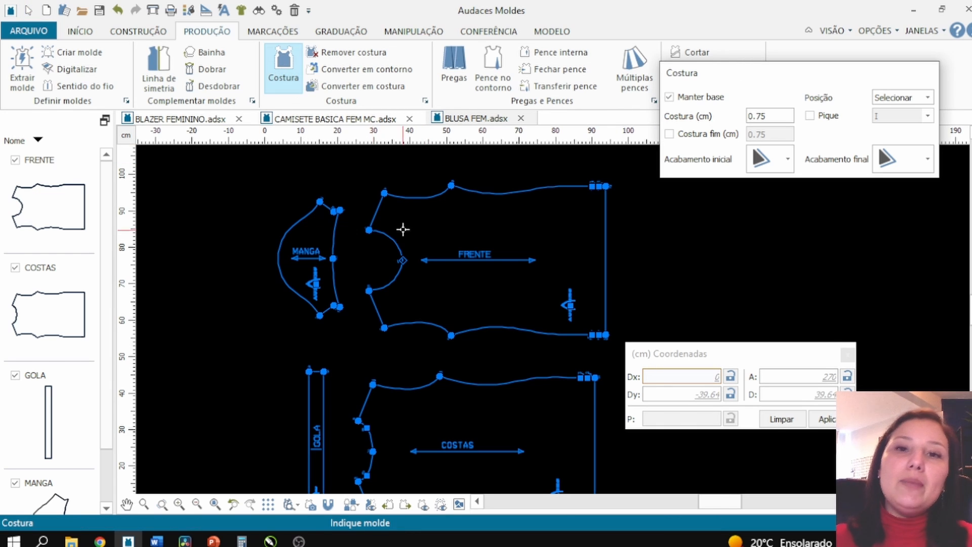
pyautogui.scroll(1, 628, 253)
pyautogui.scroll(1, 539, 223)
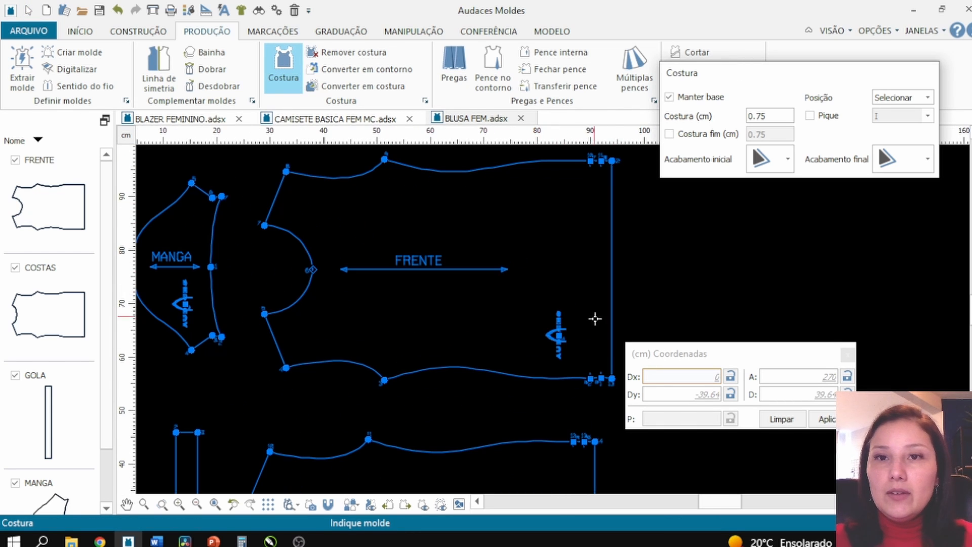
pyautogui.click(616, 379)
pyautogui.rightClick(609, 380)
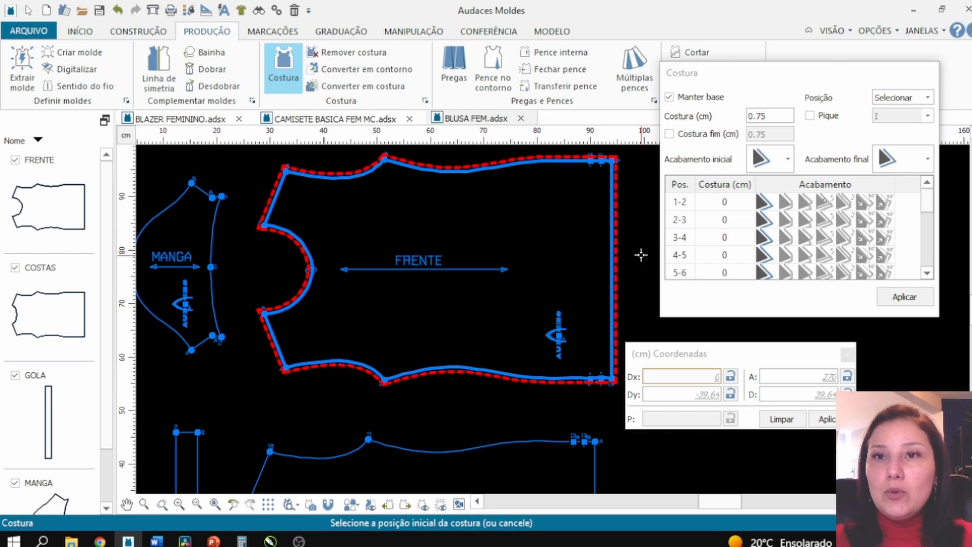
pyautogui.moveTo(768, 117); pyautogui.dragTo(741, 117)
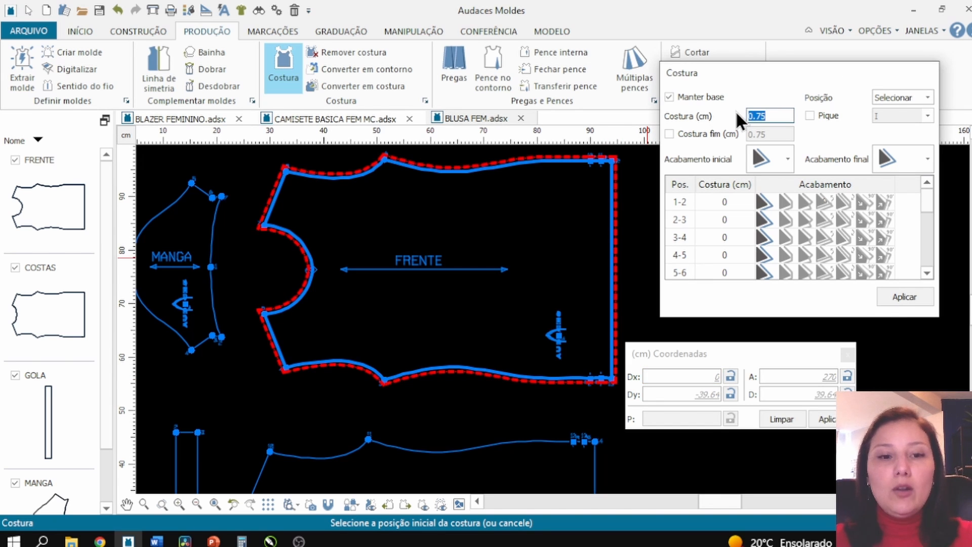
pyautogui.write('1')
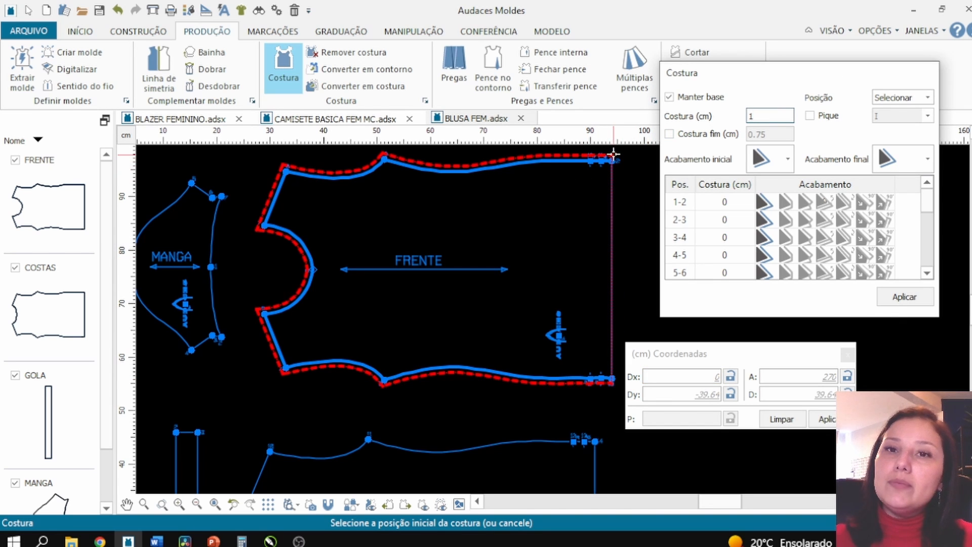
pyautogui.click(887, 95)
pyautogui.click(892, 110)
pyautogui.scroll(-4, 560, 162)
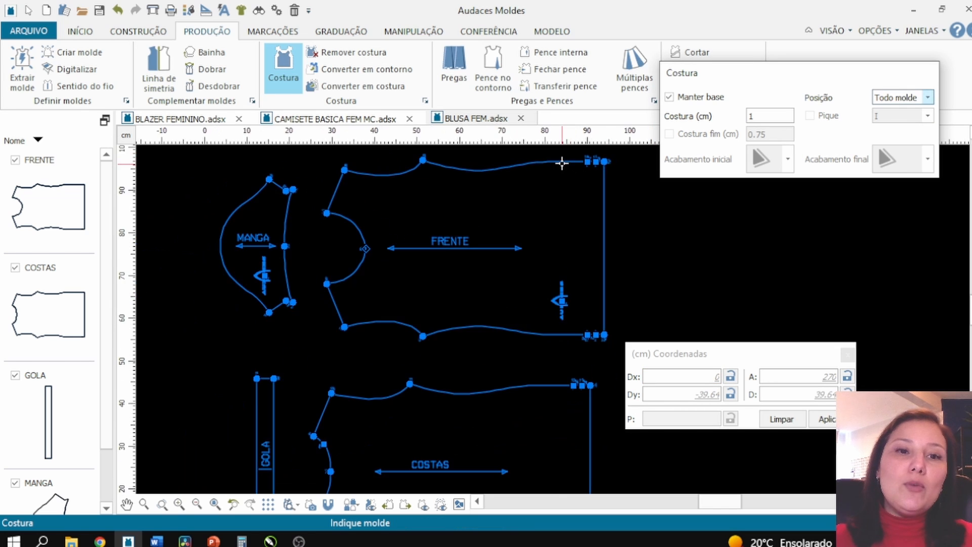
pyautogui.scroll(5, 349, 425)
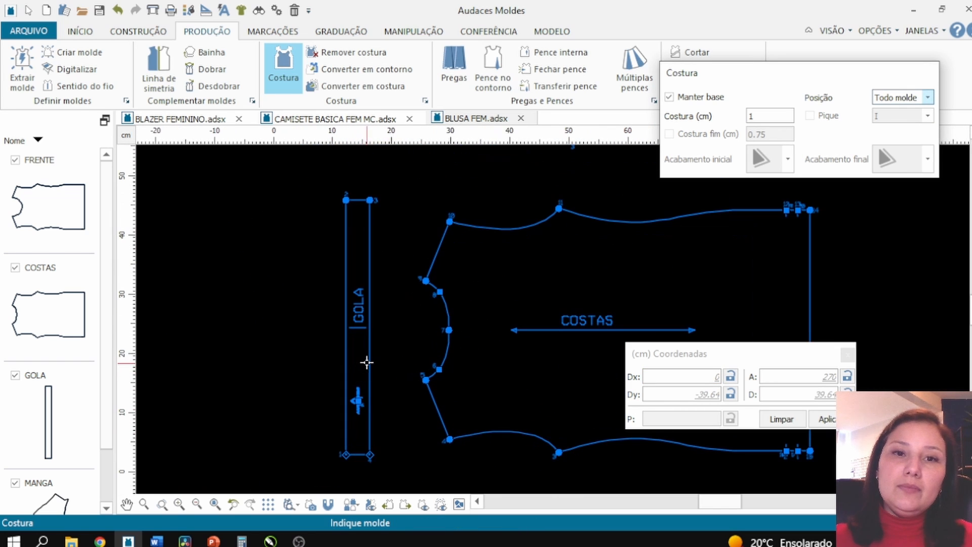
pyautogui.click(373, 365)
pyautogui.rightClick(371, 357)
pyautogui.rightClick(374, 318)
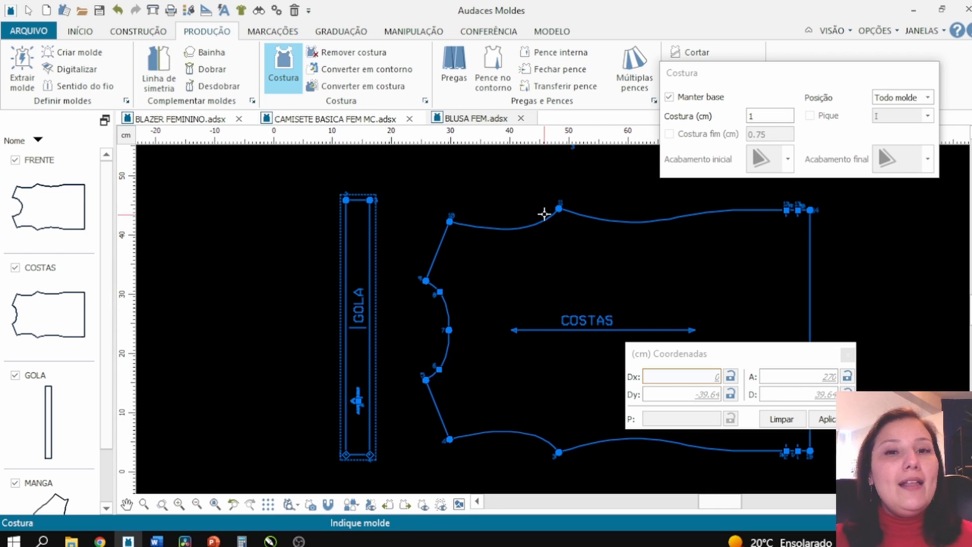
# - Change the seam allowance to 0.75 cm and reapply it around the whole collar piece
pyautogui.click(783, 114)
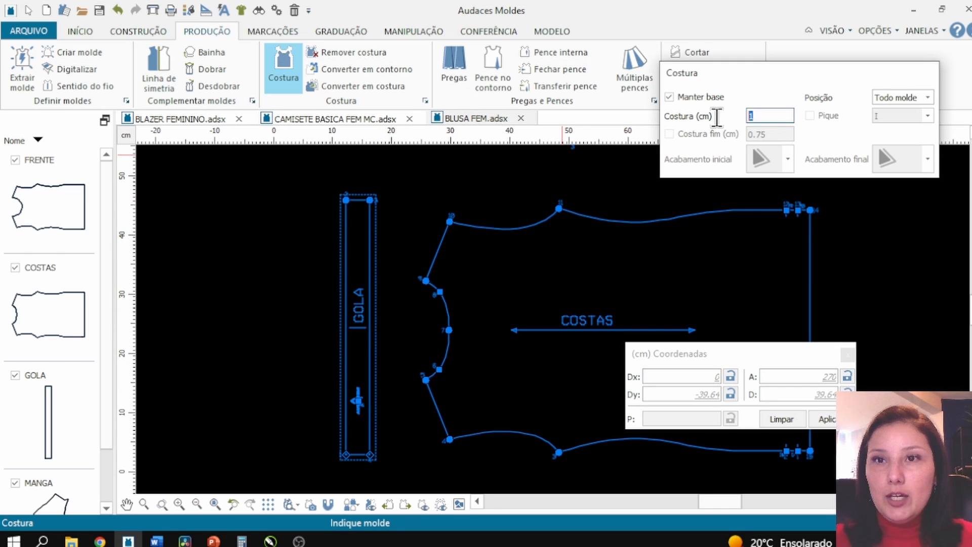
pyautogui.write('.75')
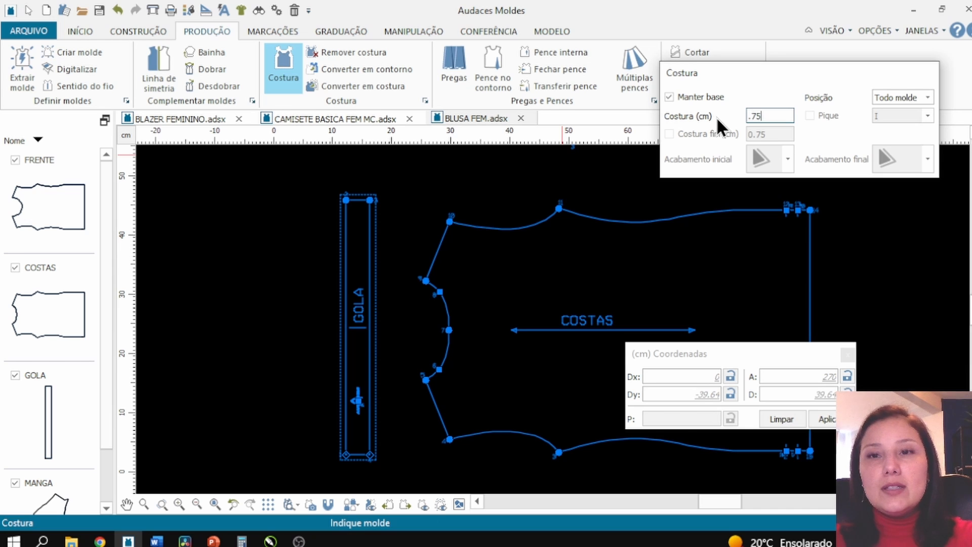
pyautogui.click(371, 255)
pyautogui.click(374, 272)
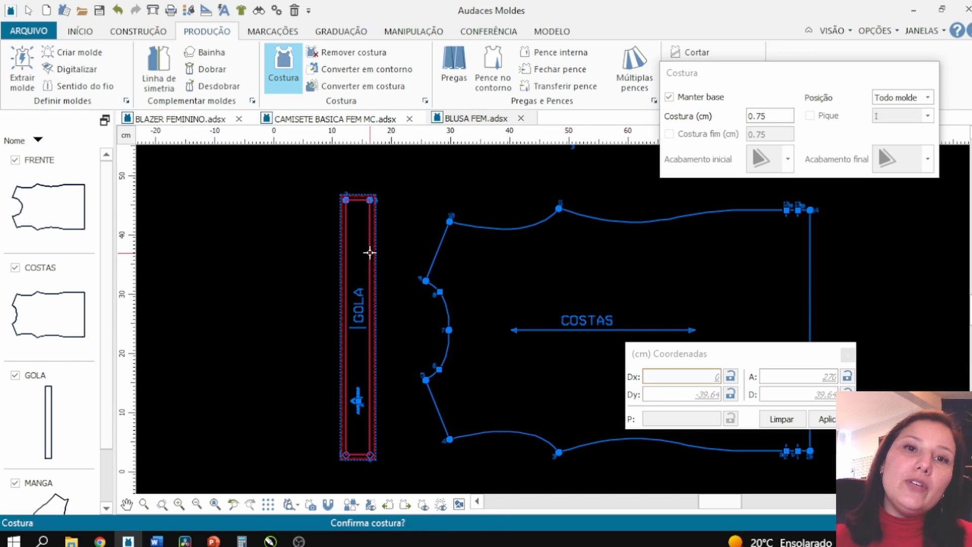
pyautogui.scroll(2, 370, 193)
pyautogui.scroll(2, 376, 194)
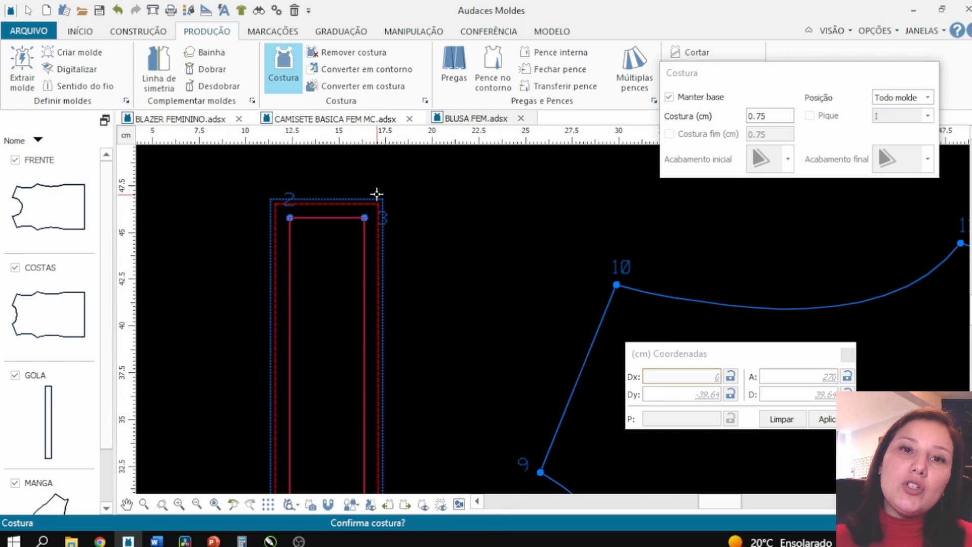
pyautogui.click(367, 228)
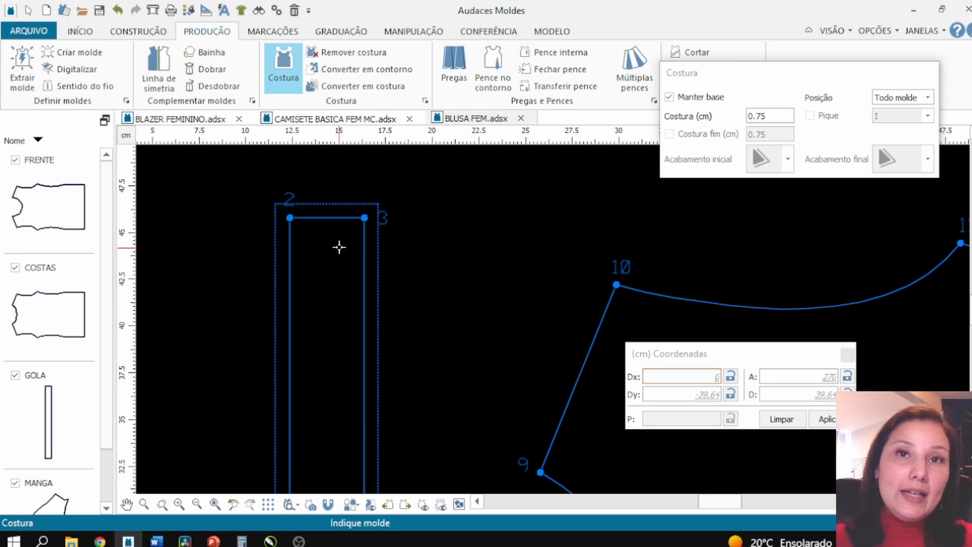
# - Turn off keeping the base and try to apply the whole-piece seam allowance to the back piece
pyautogui.click(697, 98)
pyautogui.scroll(-1, 450, 266)
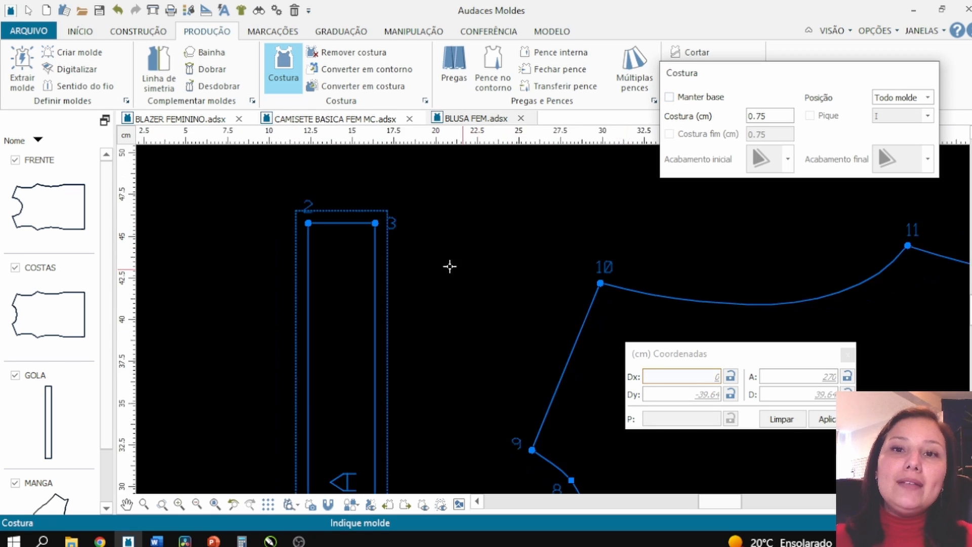
pyautogui.scroll(-3, 450, 267)
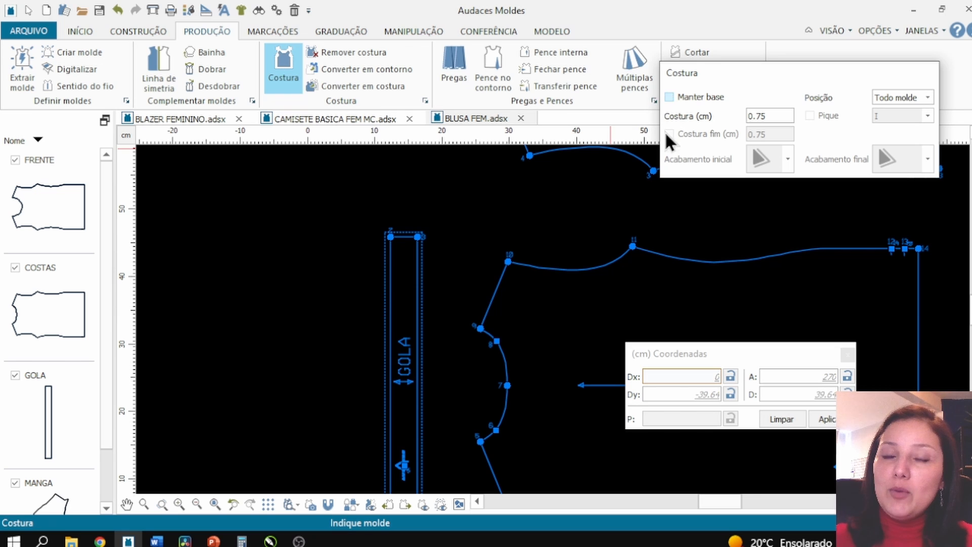
pyautogui.scroll(2, 714, 249)
pyautogui.click(705, 271)
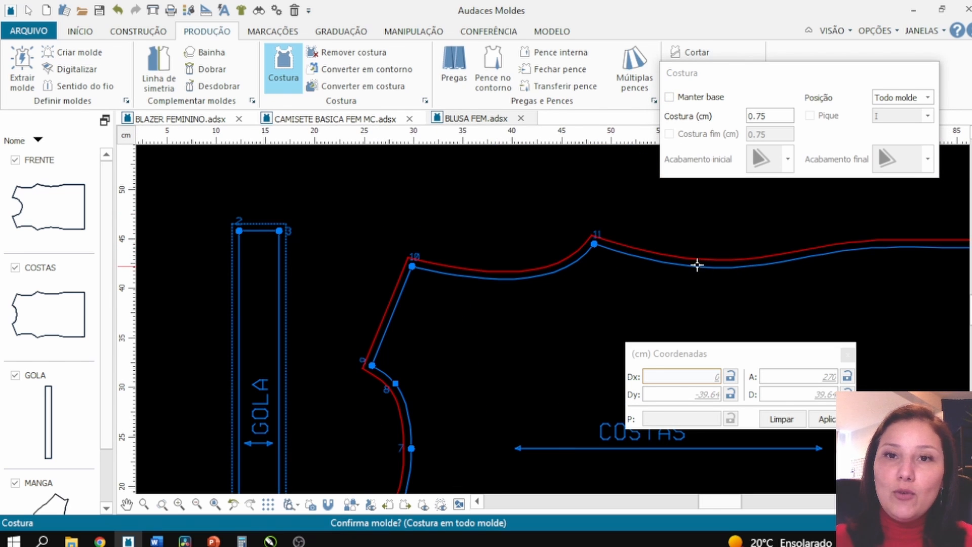
pyautogui.rightClick(557, 269)
pyautogui.rightClick(562, 257)
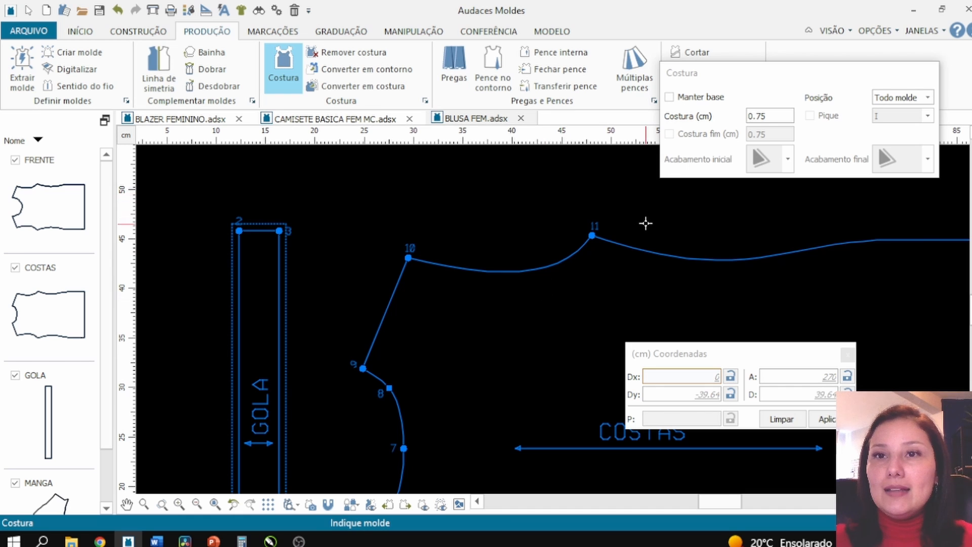
pyautogui.click(651, 254)
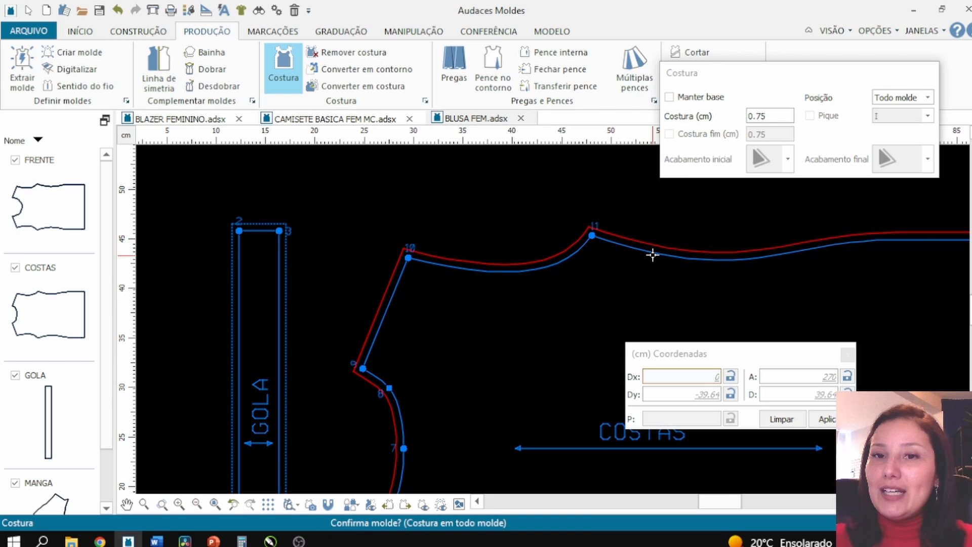
pyautogui.rightClick(645, 236)
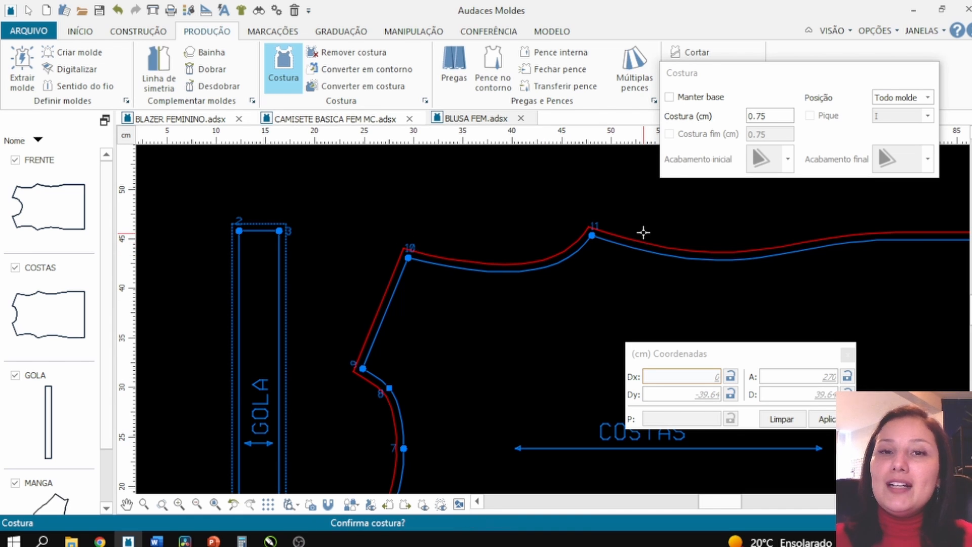
pyautogui.rightClick(643, 233)
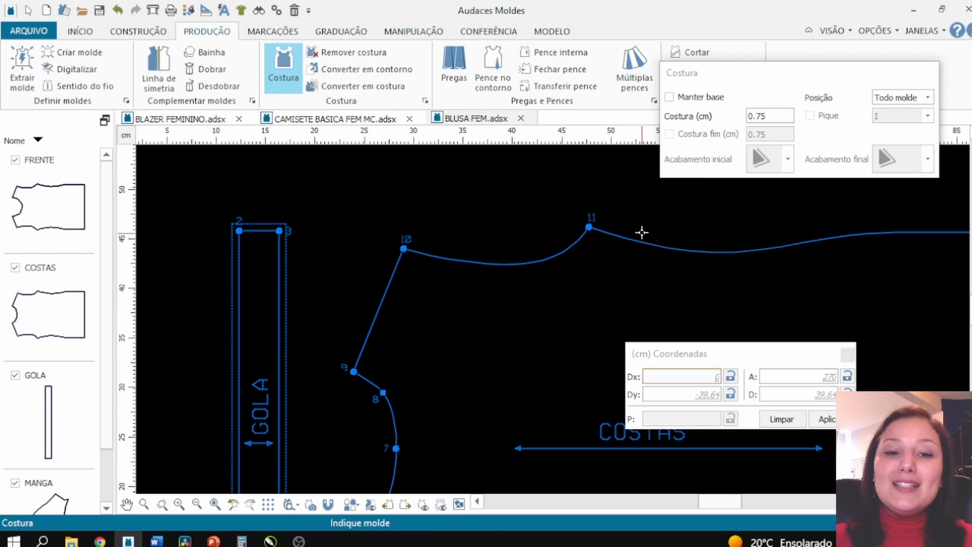
pyautogui.scroll(-3, 547, 202)
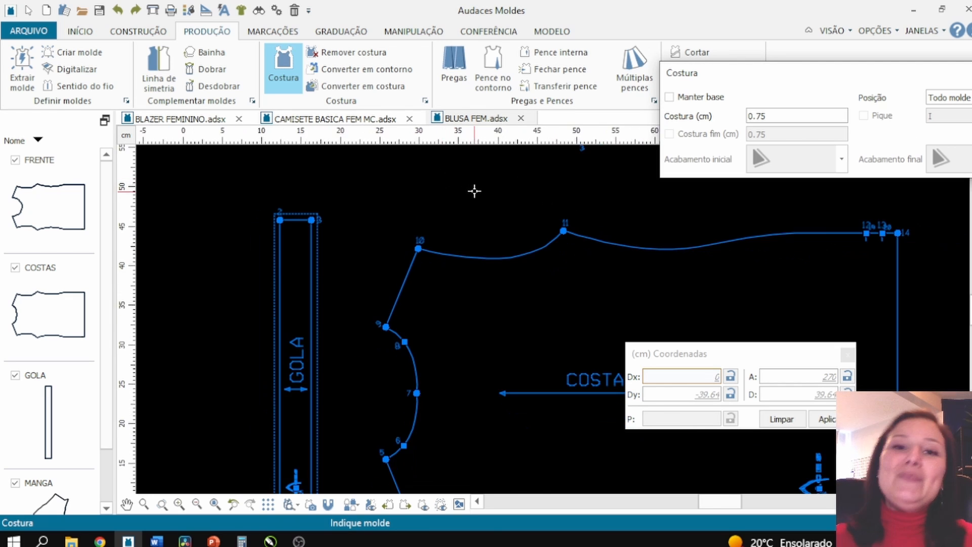
pyautogui.scroll(-2, 475, 191)
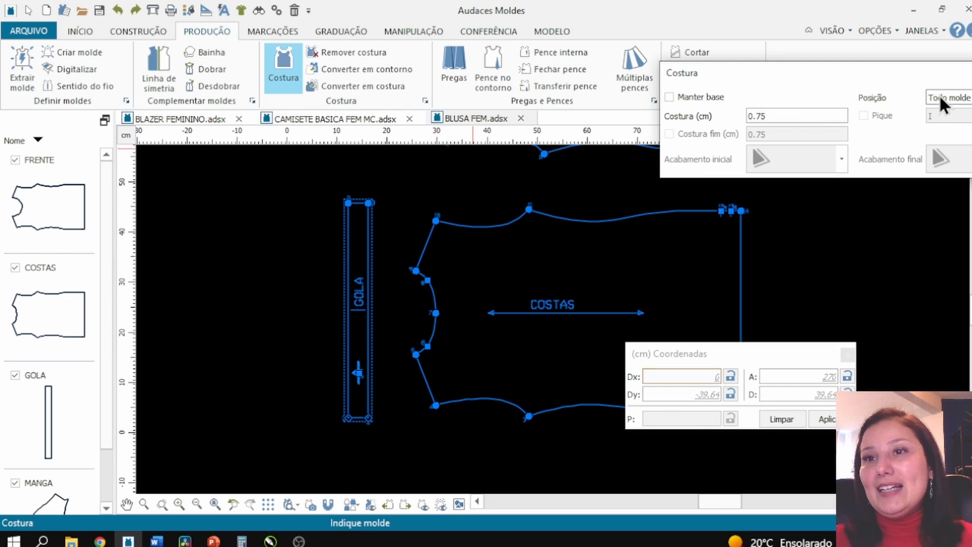
# - Switch to selected-position mode, re-enable keeping the base, and add a 0.75 cm seam allowance around the back piece
pyautogui.click(942, 121)
pyautogui.click(804, 349)
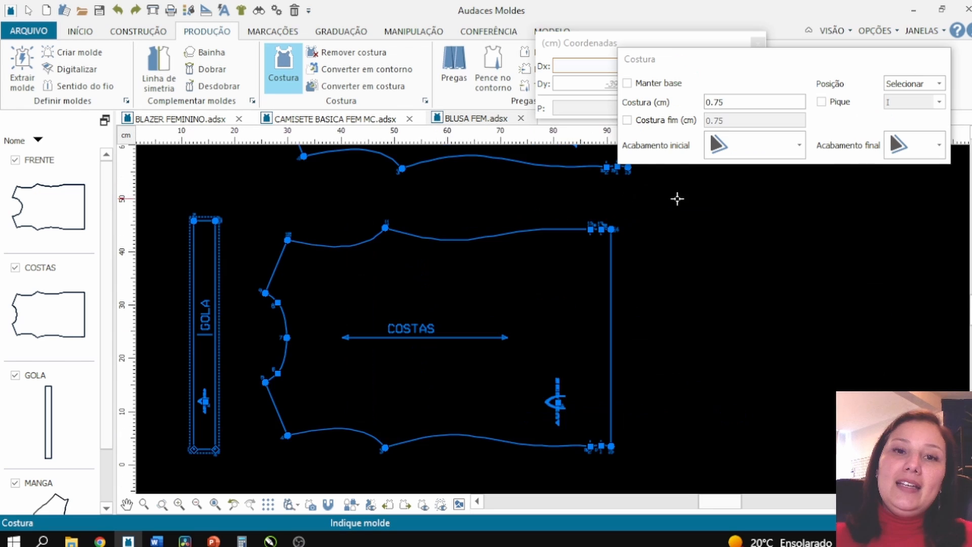
pyautogui.scroll(-2, 677, 198)
pyautogui.scroll(2, 574, 283)
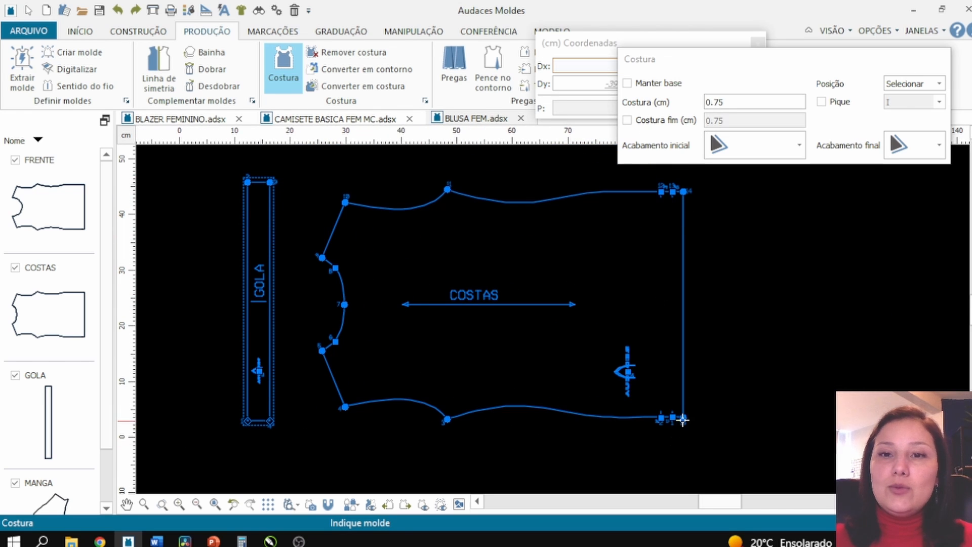
pyautogui.click(683, 420)
pyautogui.click(680, 418)
pyautogui.moveTo(710, 77); pyautogui.dragTo(794, 66)
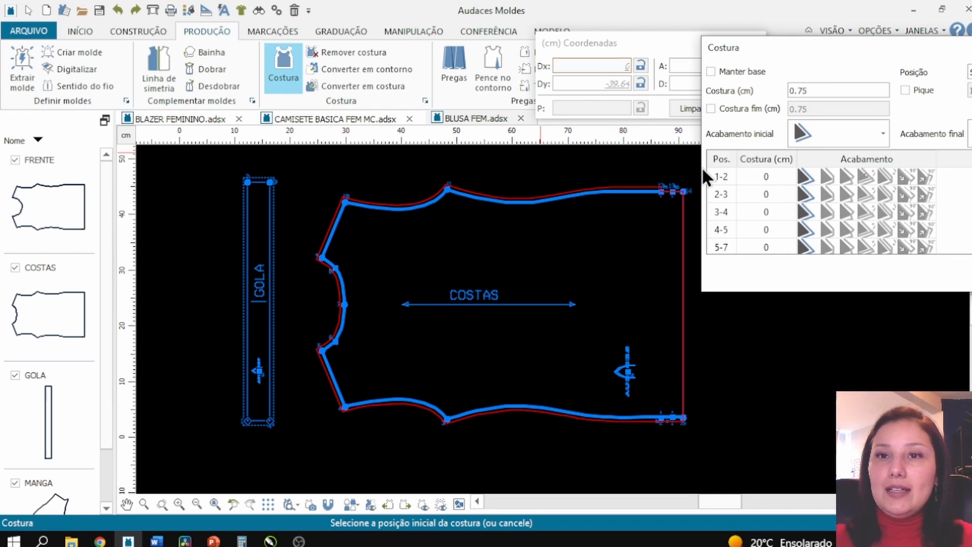
pyautogui.click(733, 74)
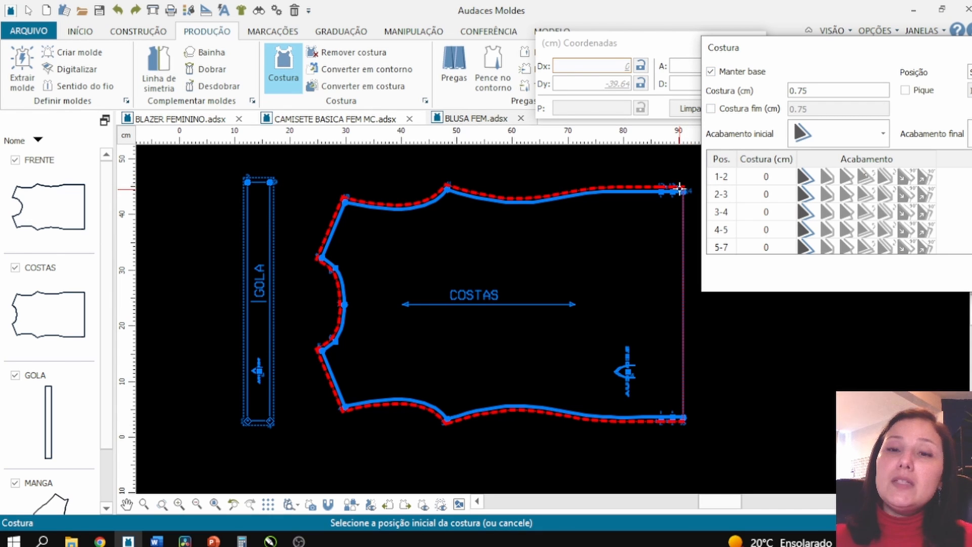
pyautogui.rightClick(564, 223)
pyautogui.scroll(1, 405, 193)
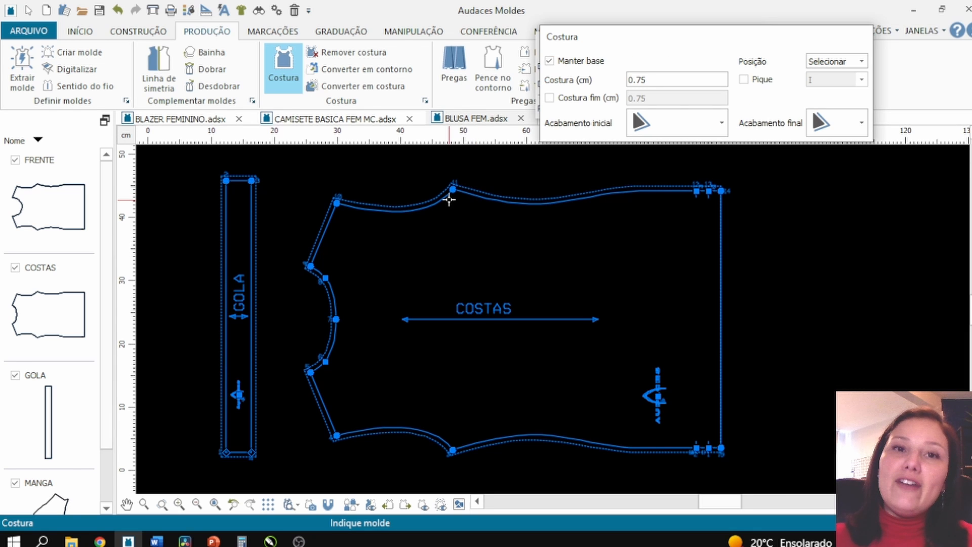
# - Remove the seam allowance from the back piece and undo the removal
pyautogui.click(364, 54)
pyautogui.click(446, 195)
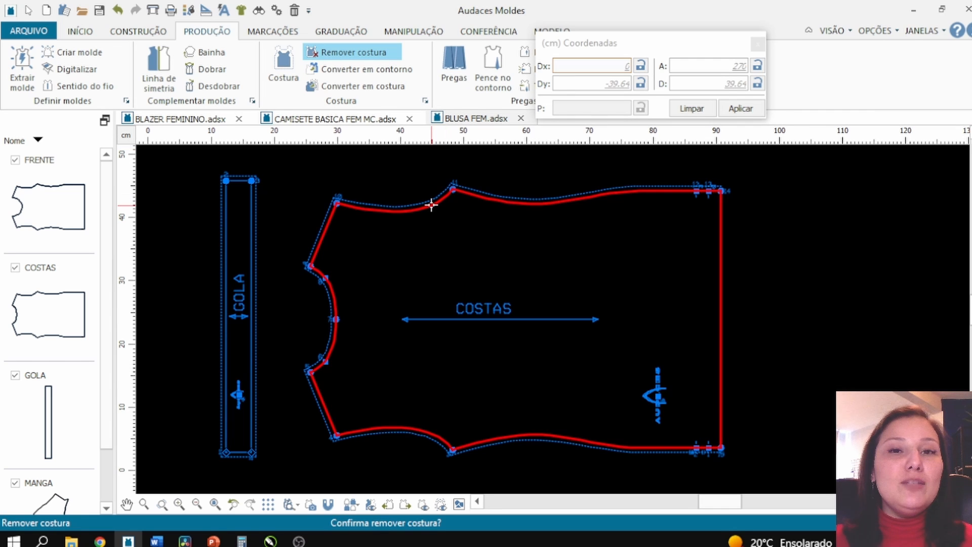
pyautogui.rightClick(432, 202)
pyautogui.click(118, 10)
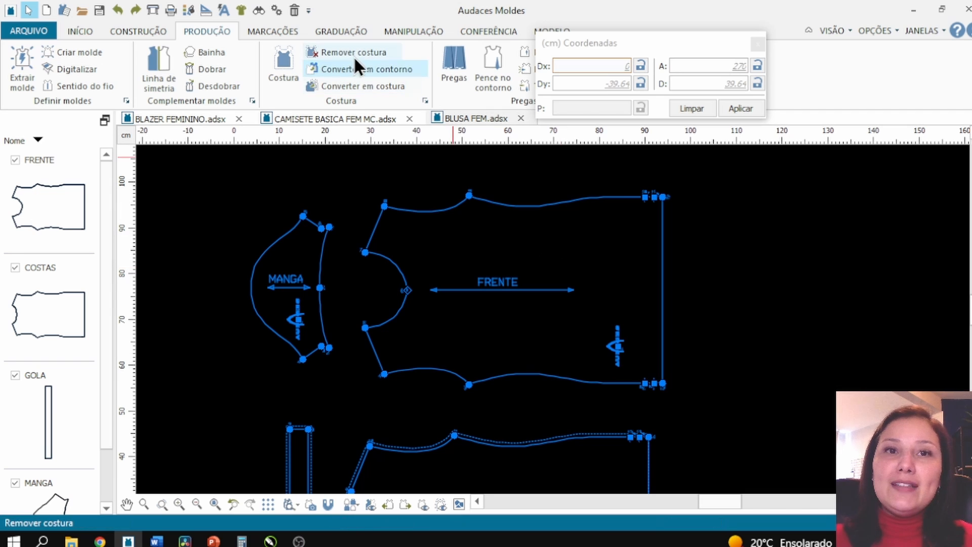
# - Try to remove the seam allowance from the front piece
pyautogui.click(354, 56)
pyautogui.click(521, 209)
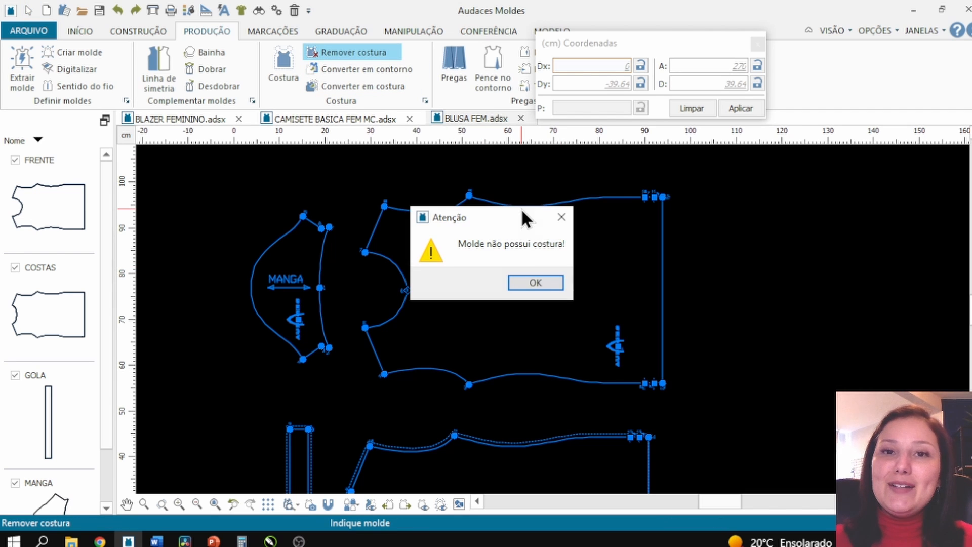
pyautogui.click(560, 289)
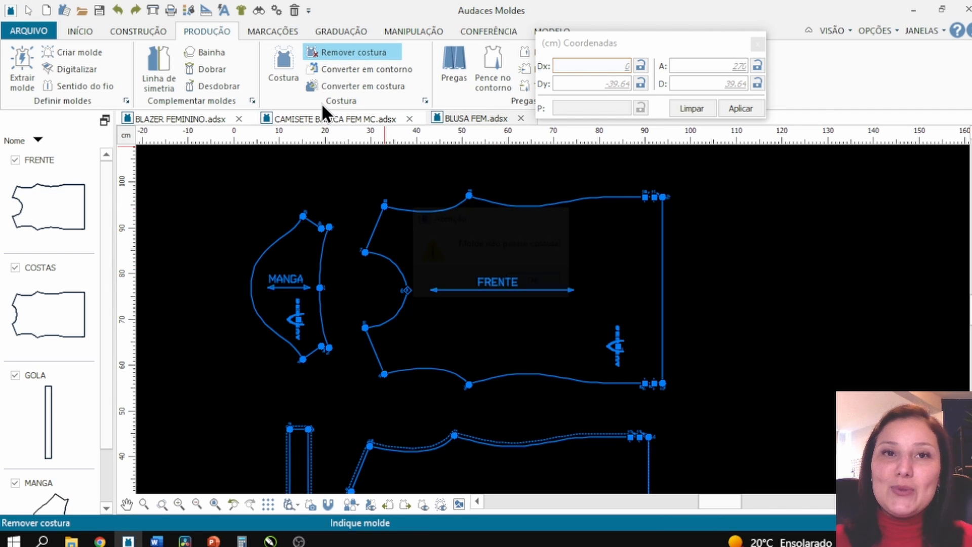
# - Start the Seam tool and add a 0.75 cm seam allowance around the front piece
pyautogui.click(293, 81)
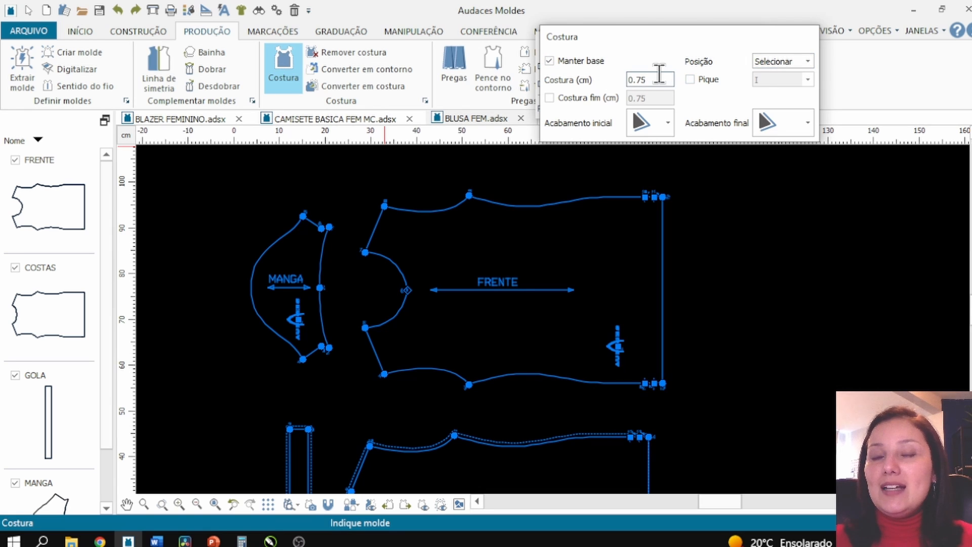
pyautogui.click(661, 386)
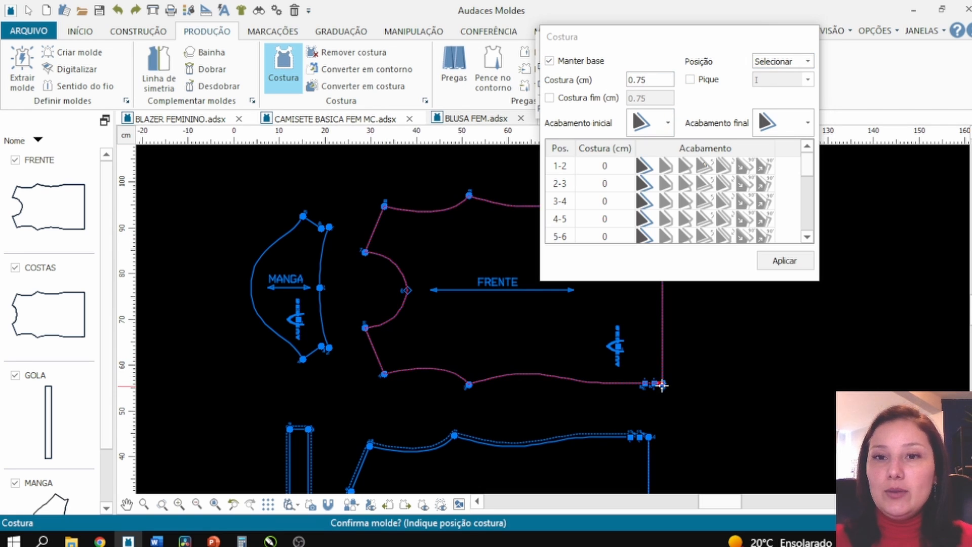
pyautogui.click(596, 384)
pyautogui.moveTo(586, 37); pyautogui.dragTo(742, 29)
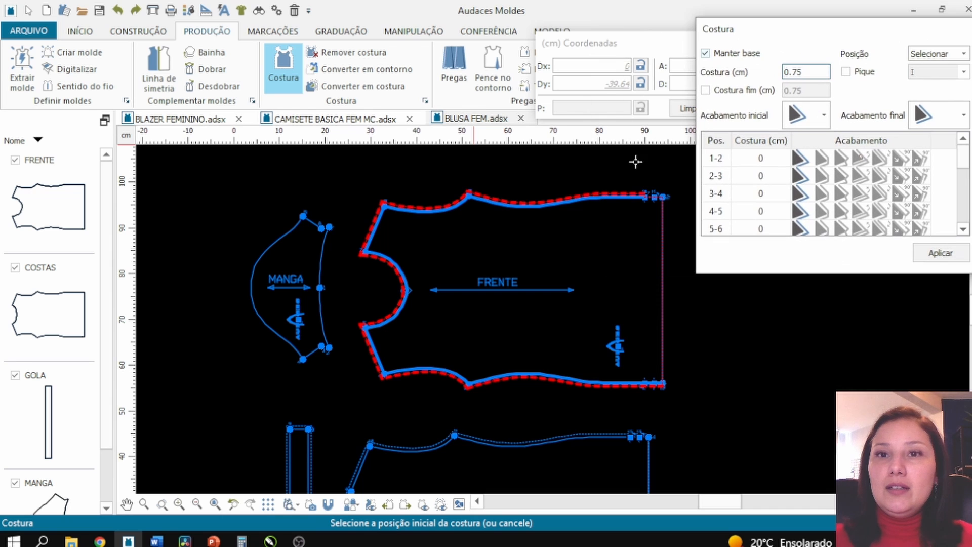
pyautogui.click(682, 250)
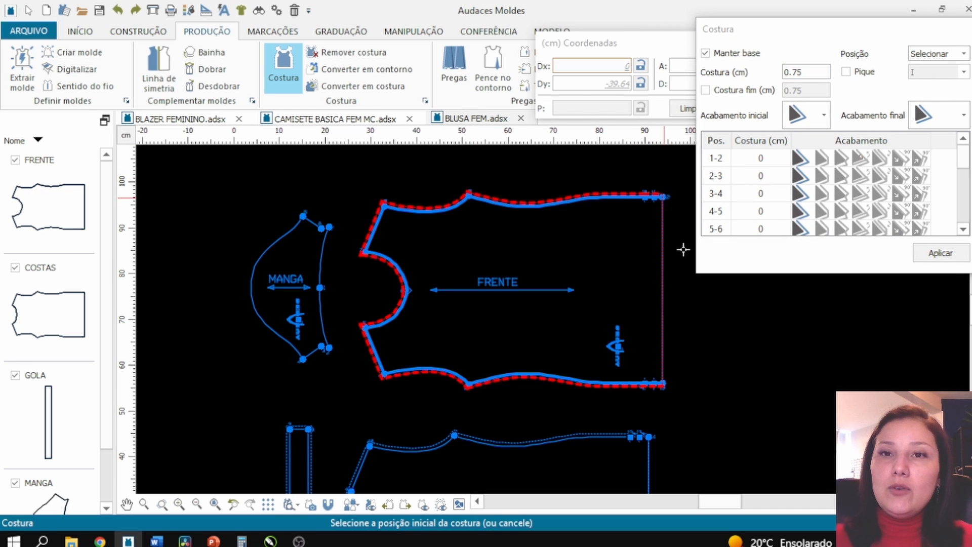
pyautogui.press('Escape')
pyautogui.scroll(3, 664, 191)
pyautogui.scroll(3, 648, 204)
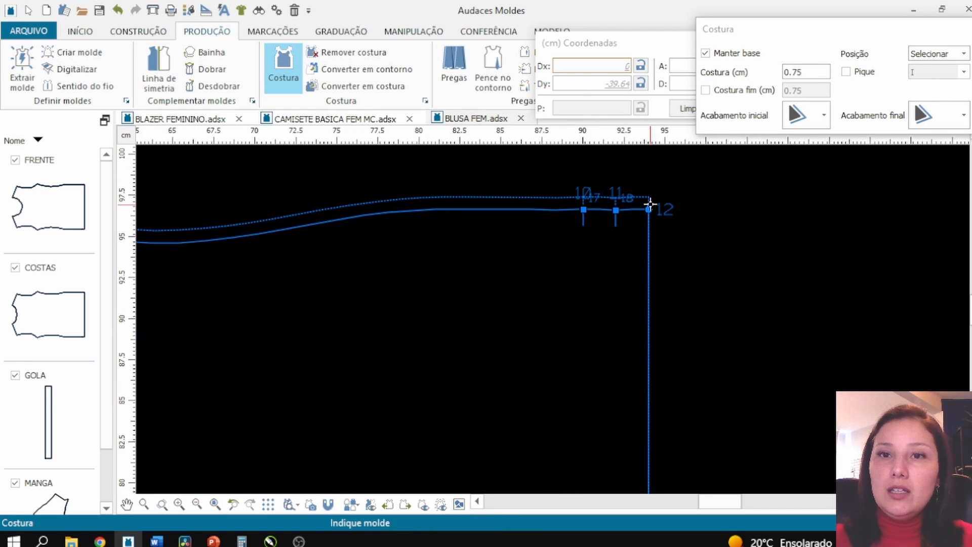
pyautogui.scroll(-4, 644, 197)
pyautogui.click(411, 335)
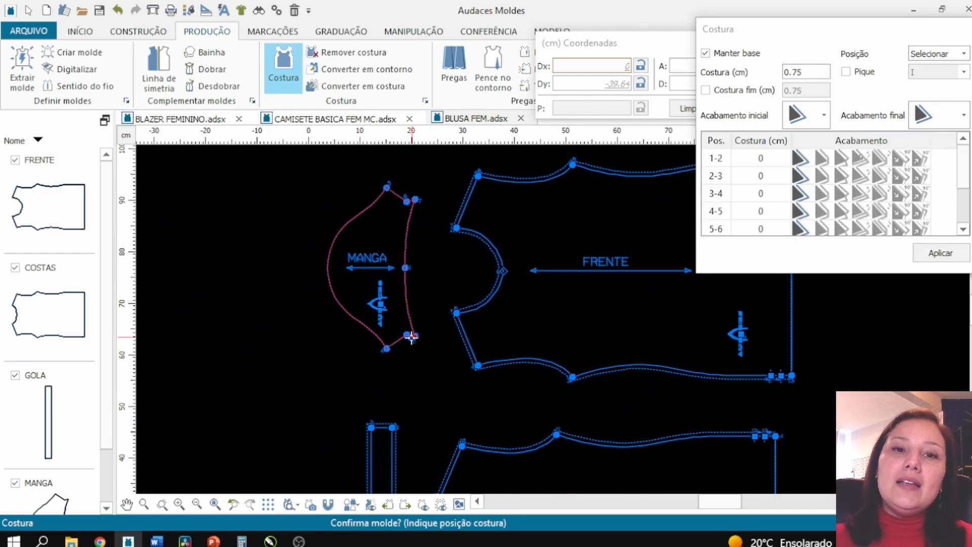
pyautogui.press('Escape')
# - Add a 0.75 cm seam allowance around the sleeve piece and leave the Seam tool
pyautogui.scroll(2, 410, 336)
pyautogui.click(410, 336)
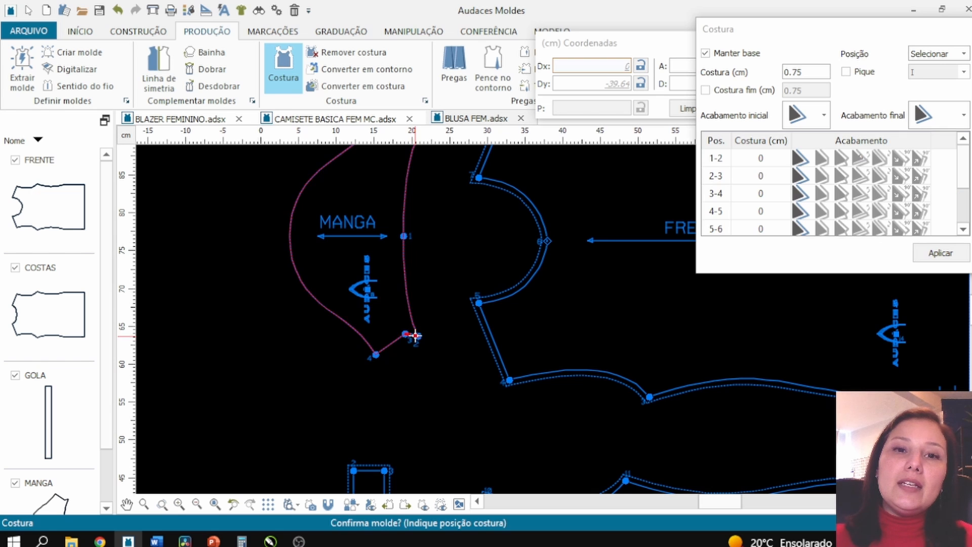
pyautogui.click(408, 337)
pyautogui.scroll(-3, 376, 374)
pyautogui.scroll(3, 377, 242)
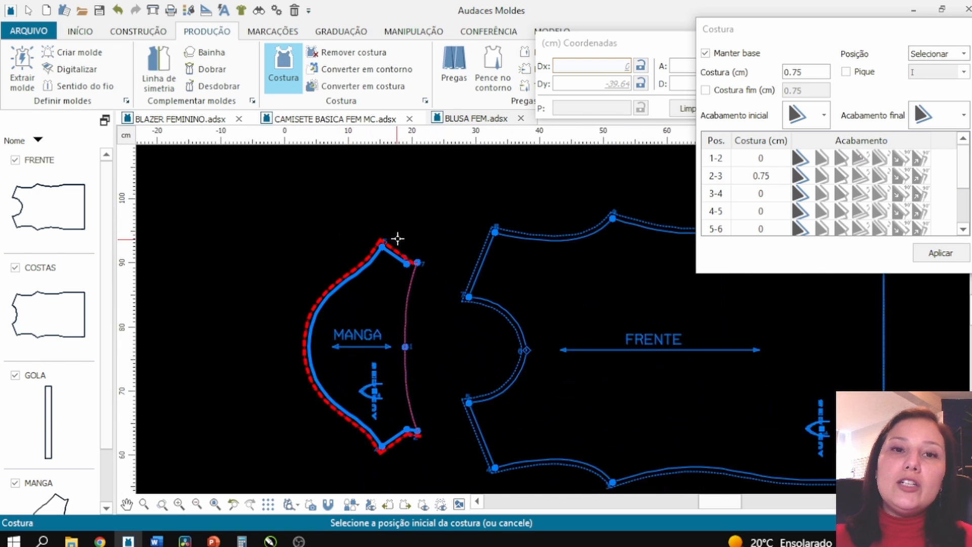
pyautogui.press('Escape')
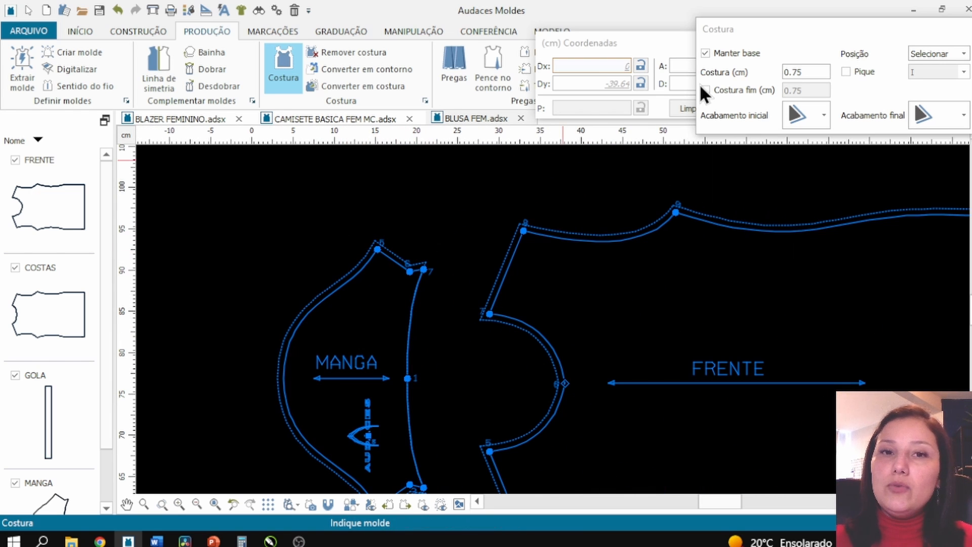
pyautogui.moveTo(792, 33); pyautogui.dragTo(593, 115)
pyautogui.scroll(-1, 532, 254)
pyautogui.press('Escape')
pyautogui.scroll(-2, 424, 181)
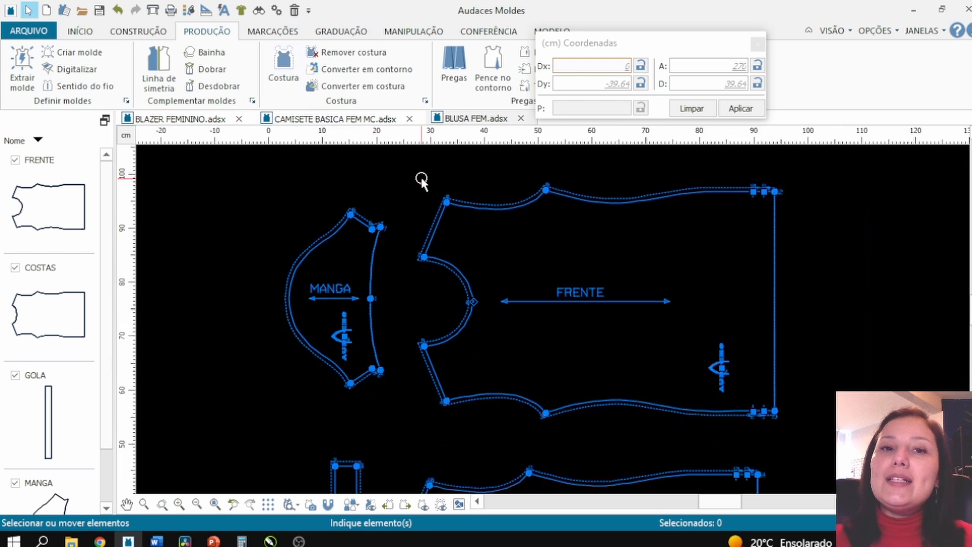
pyautogui.scroll(1, 449, 206)
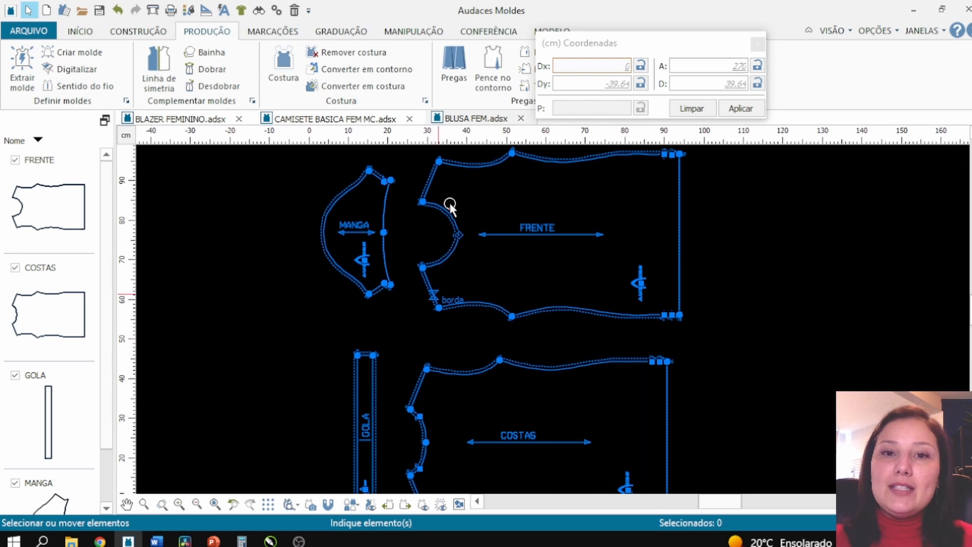
# - Open the Conferir check and pick the front armhole curve as the first piece's segment
pyautogui.moveTo(554, 38); pyautogui.dragTo(639, 33)
pyautogui.click(552, 31)
pyautogui.click(489, 33)
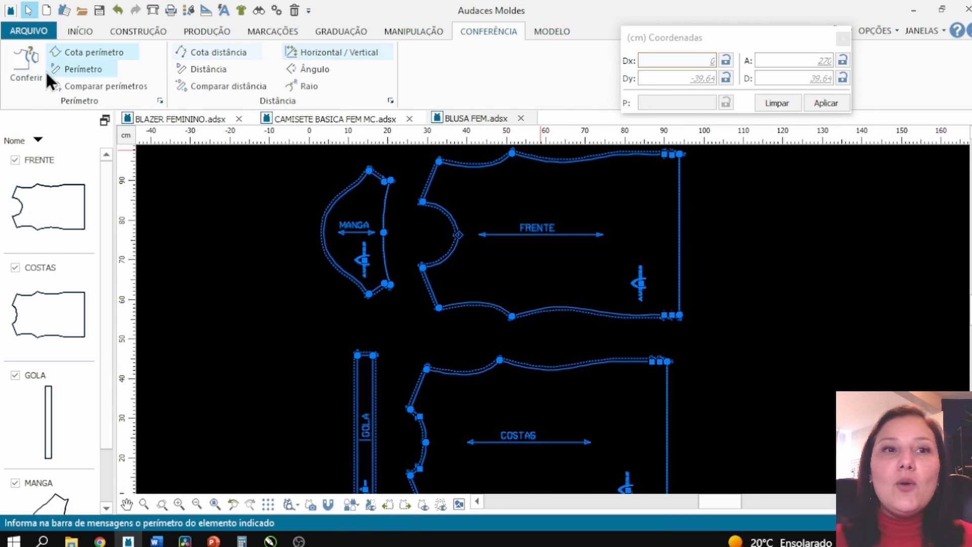
pyautogui.click(29, 74)
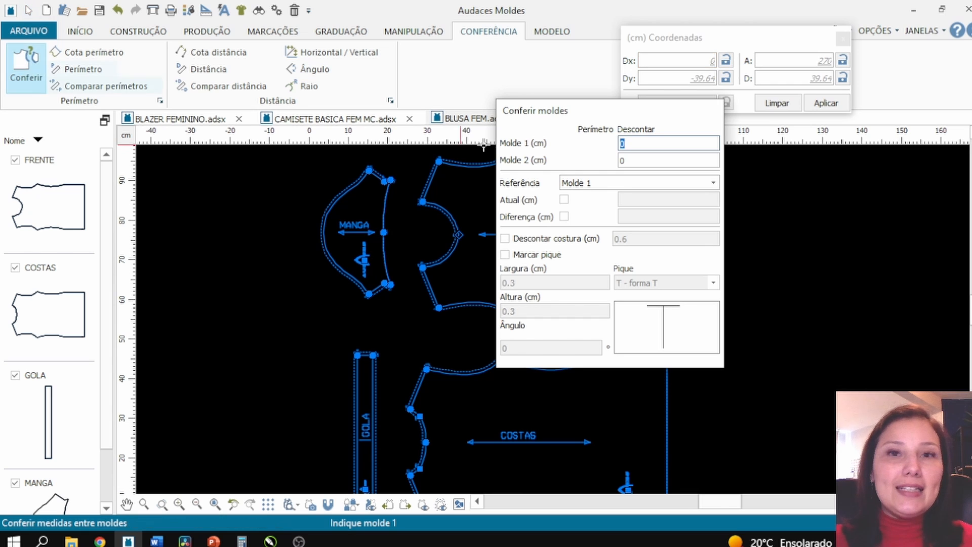
pyautogui.moveTo(590, 120); pyautogui.dragTo(780, 44)
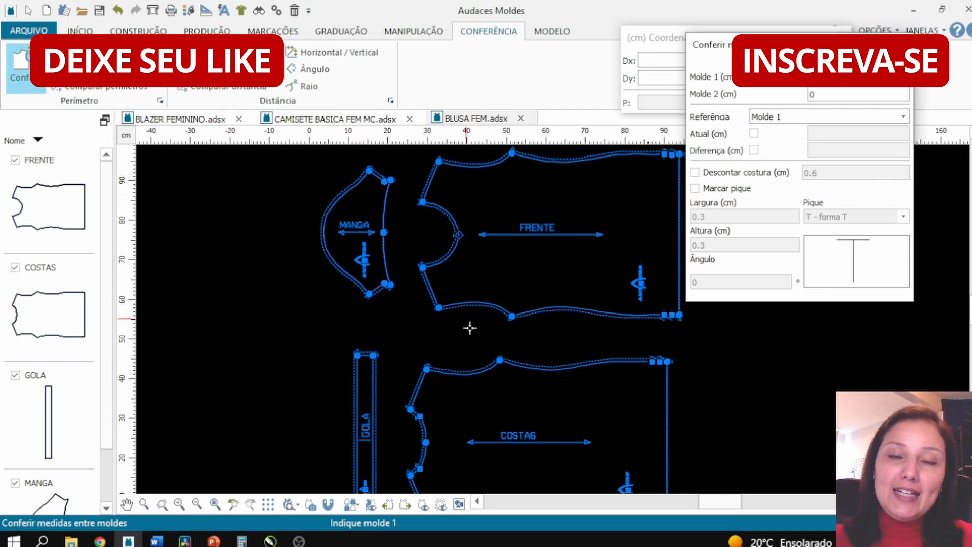
pyautogui.click(495, 304)
pyautogui.click(494, 303)
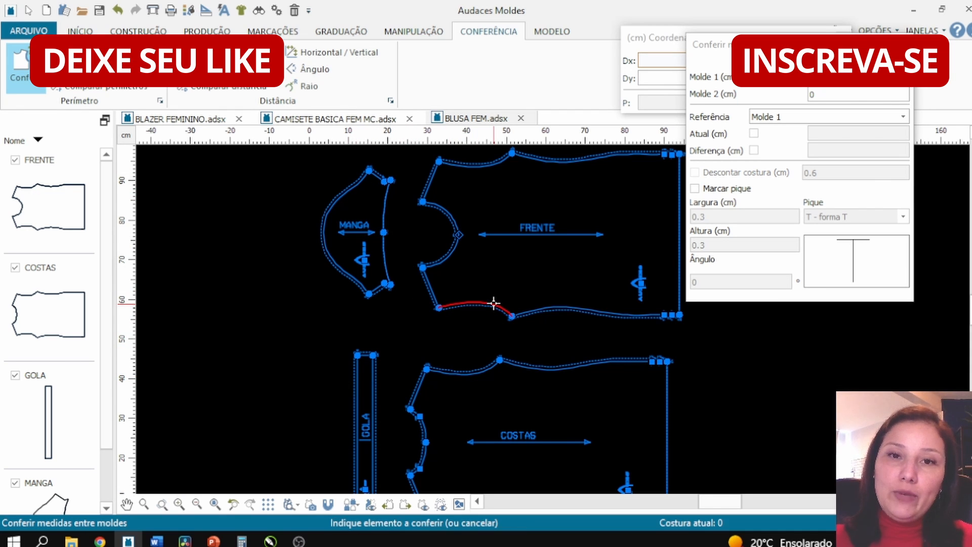
pyautogui.click(509, 252)
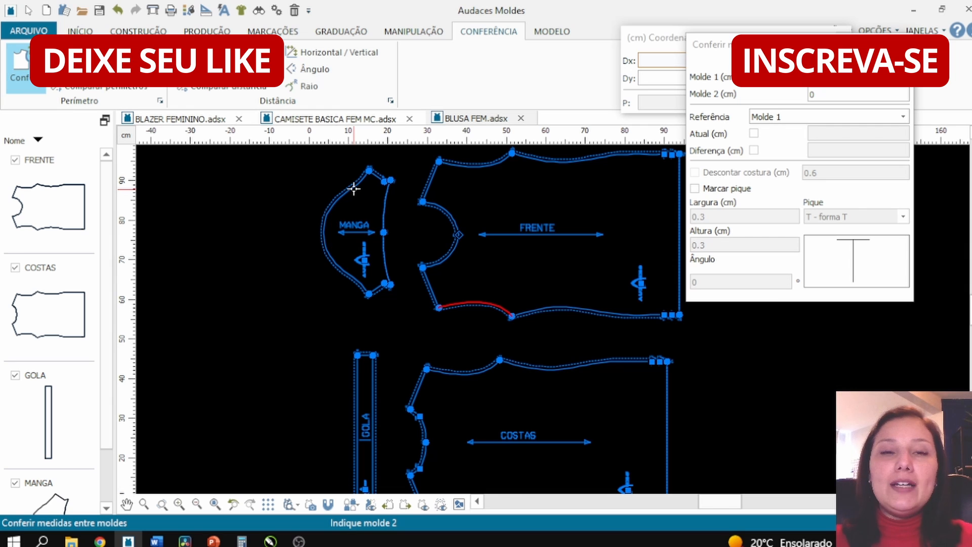
# - Pick the sleeve cap curve as the second segment and set the reference start points on both pieces
pyautogui.click(351, 190)
pyautogui.click(350, 192)
pyautogui.rightClick(351, 191)
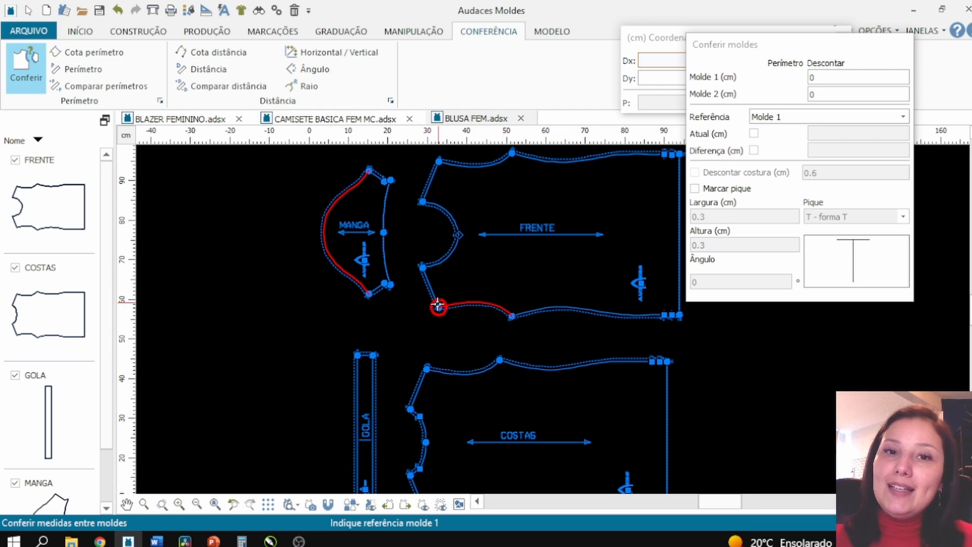
pyautogui.click(509, 318)
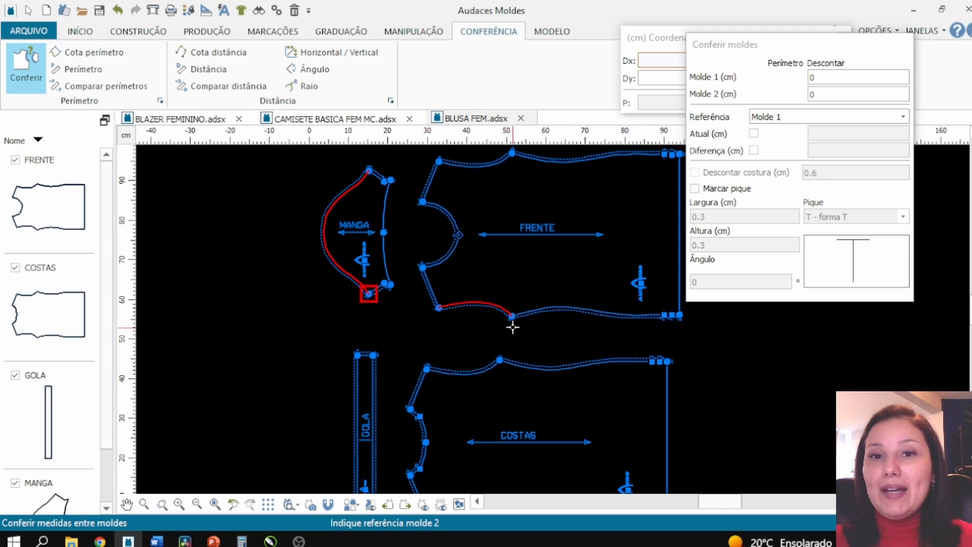
pyautogui.scroll(1, 512, 321)
pyautogui.scroll(-1, 362, 217)
pyautogui.click(480, 343)
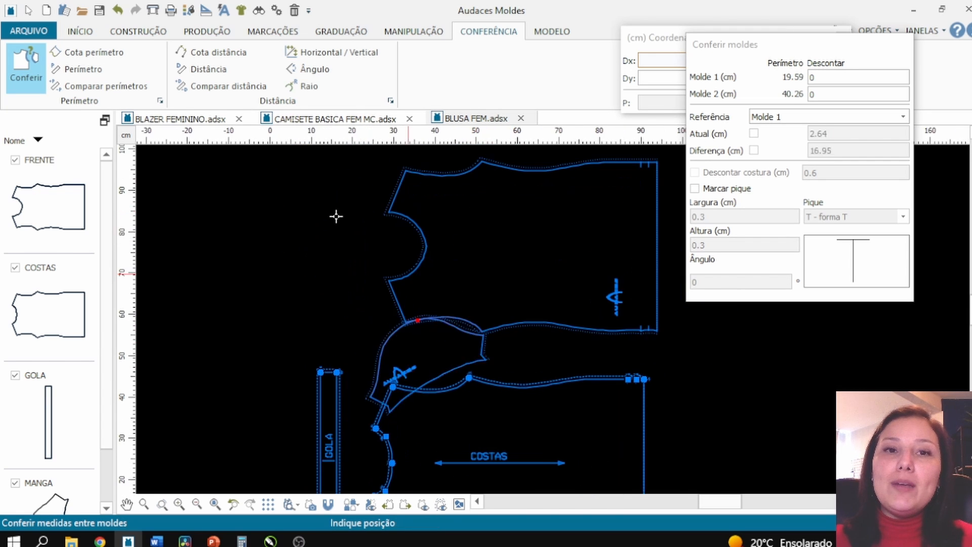
# - Zoom in to examine how the sleeve cap meets the armhole, then close the check
pyautogui.scroll(3, 497, 345)
pyautogui.scroll(1, 469, 330)
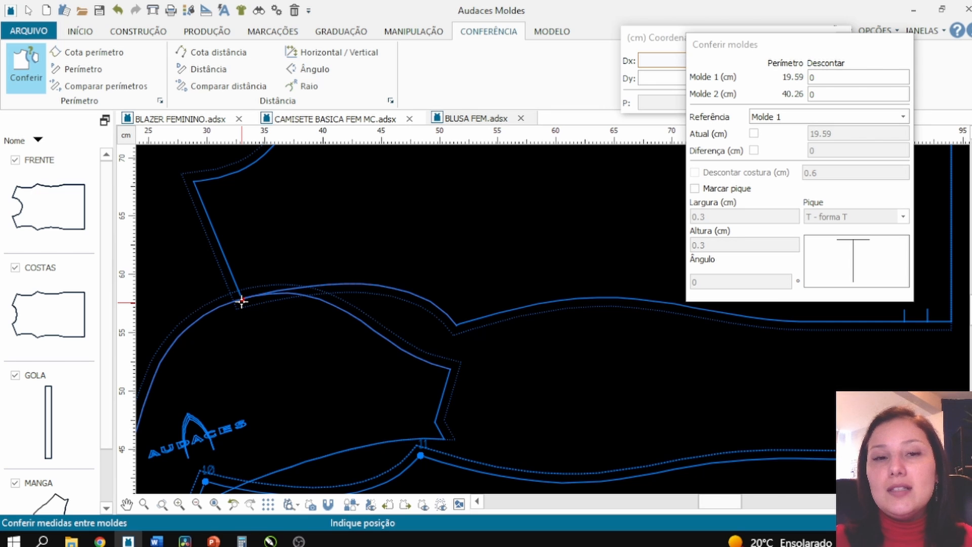
pyautogui.press('Escape')
pyautogui.scroll(-2, 418, 319)
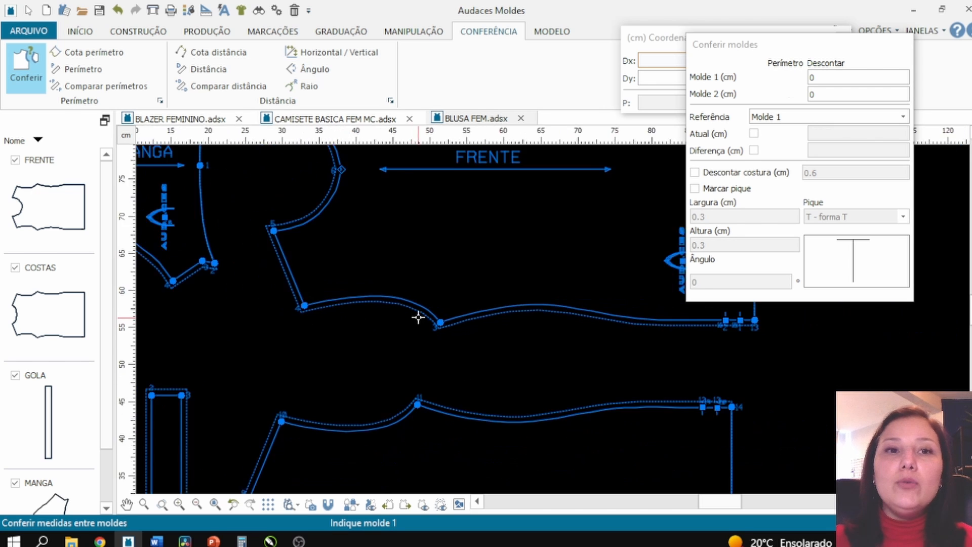
pyautogui.scroll(3, 240, 254)
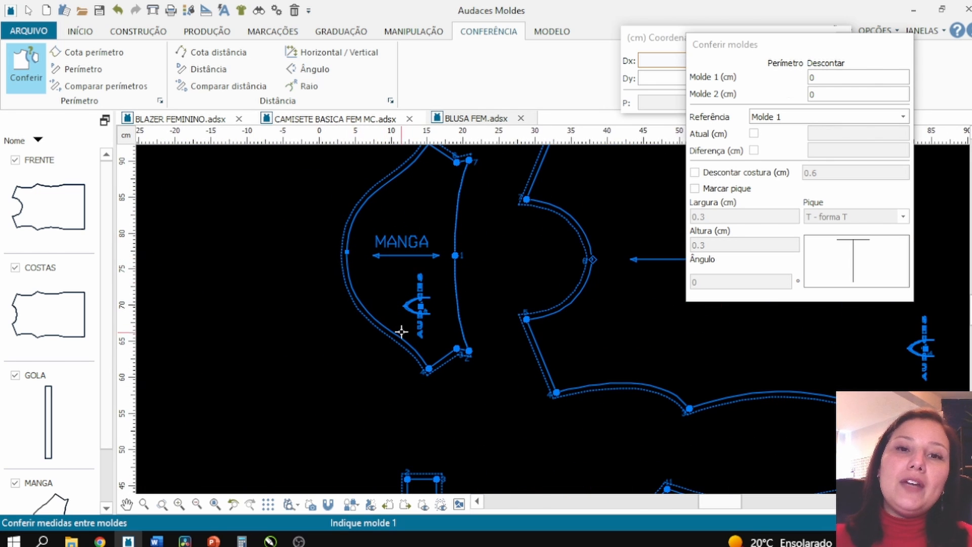
pyautogui.scroll(-2, 354, 249)
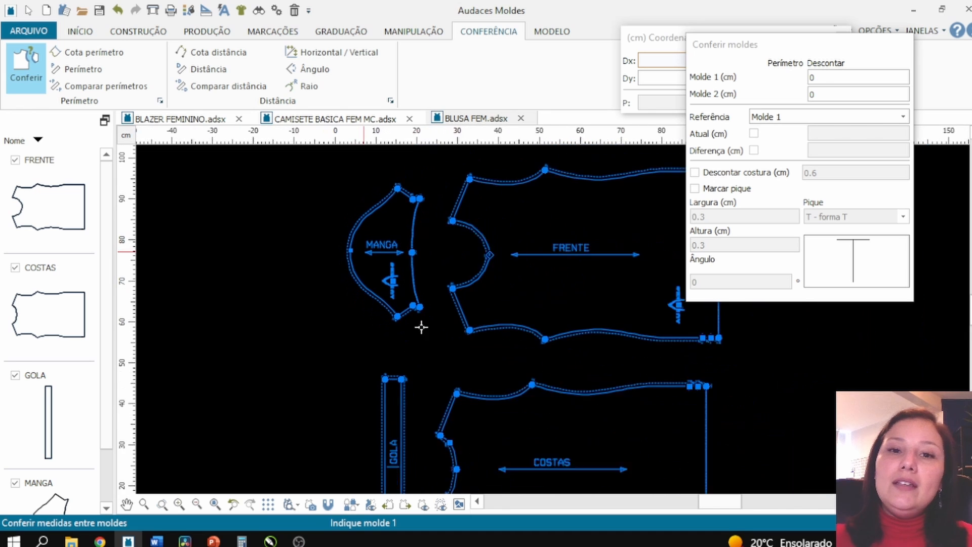
pyautogui.scroll(3, 546, 366)
pyautogui.press('Escape')
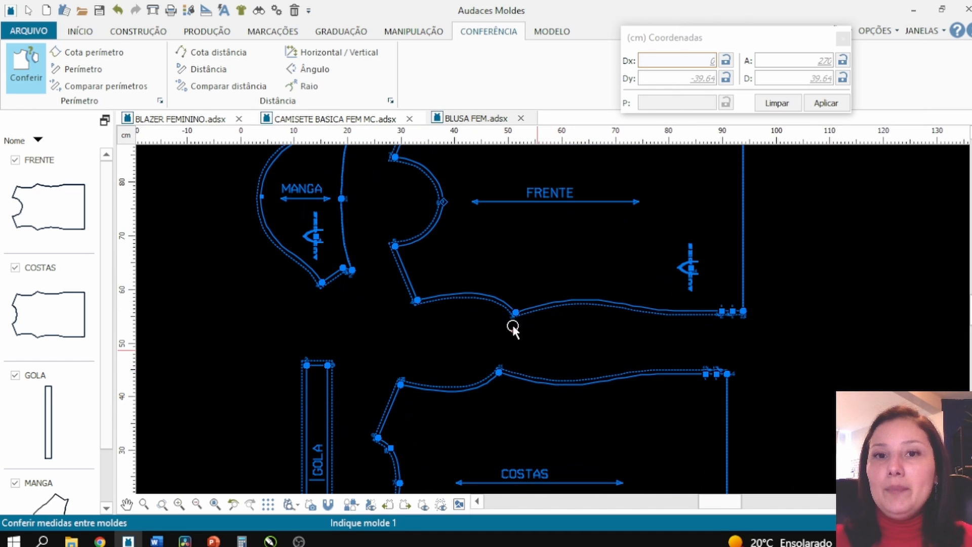
pyautogui.scroll(-3, 470, 348)
pyautogui.scroll(1, 479, 310)
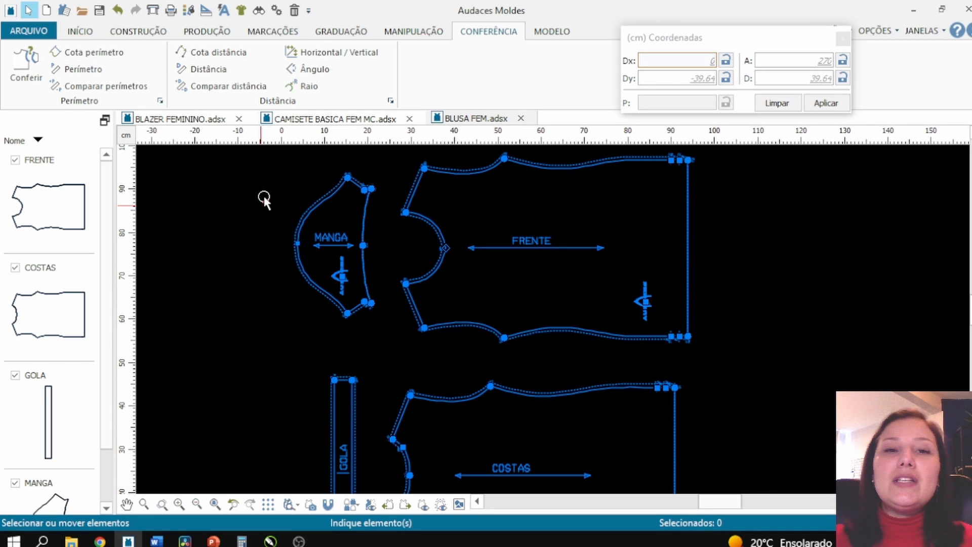
pyautogui.scroll(-1, 387, 345)
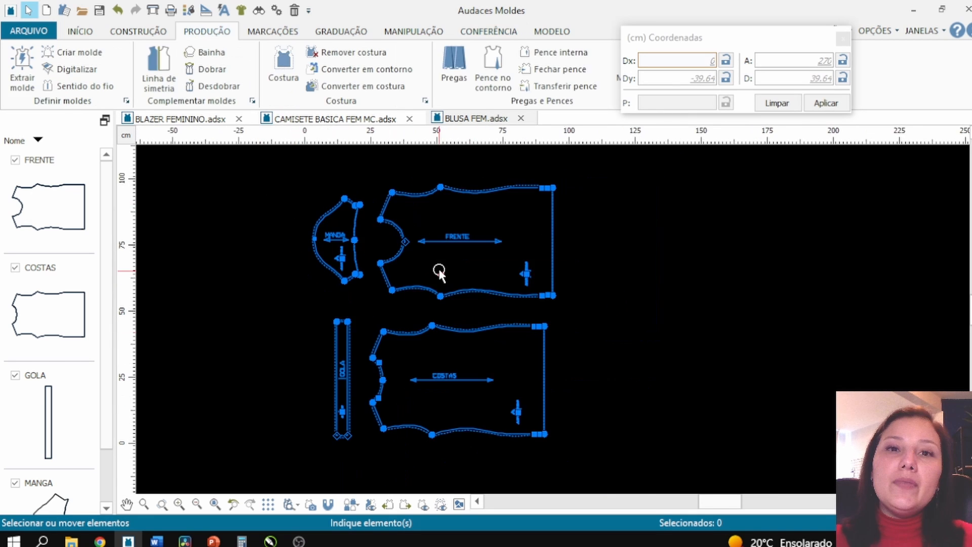
pyautogui.scroll(1, 445, 321)
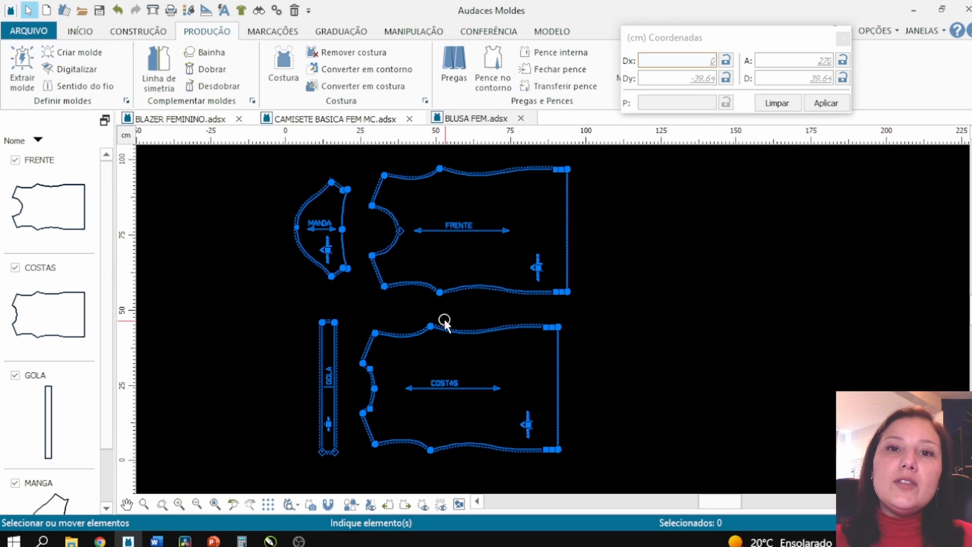
pyautogui.click(394, 73)
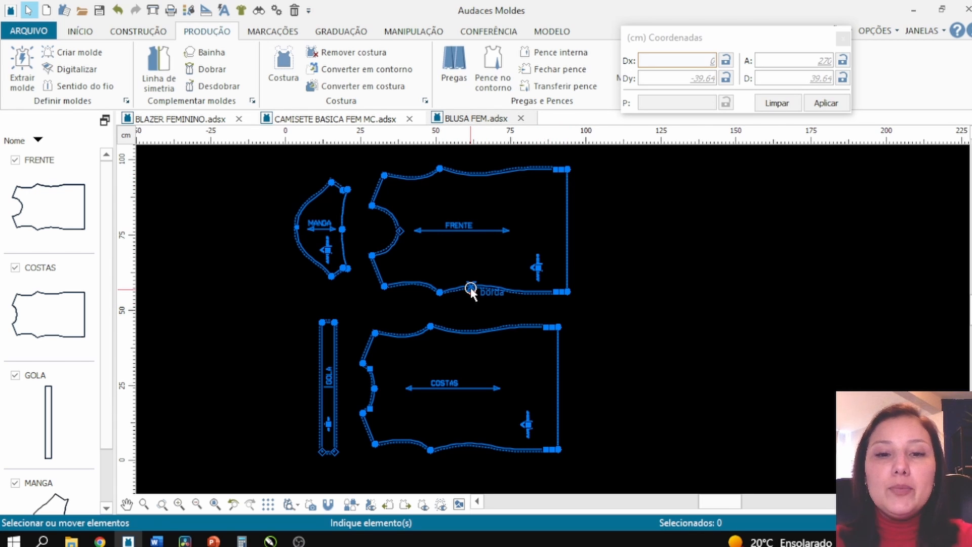
# - Display the graded sizes of all pieces and toggle the seam line display off and on to inspect them
pyautogui.press('F9')
pyautogui.scroll(4, 407, 279)
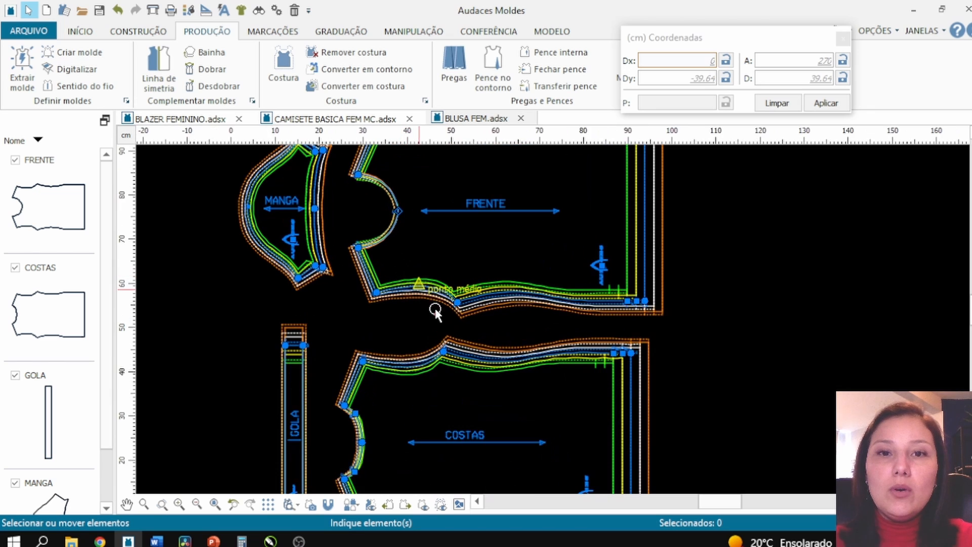
pyautogui.scroll(3, 372, 276)
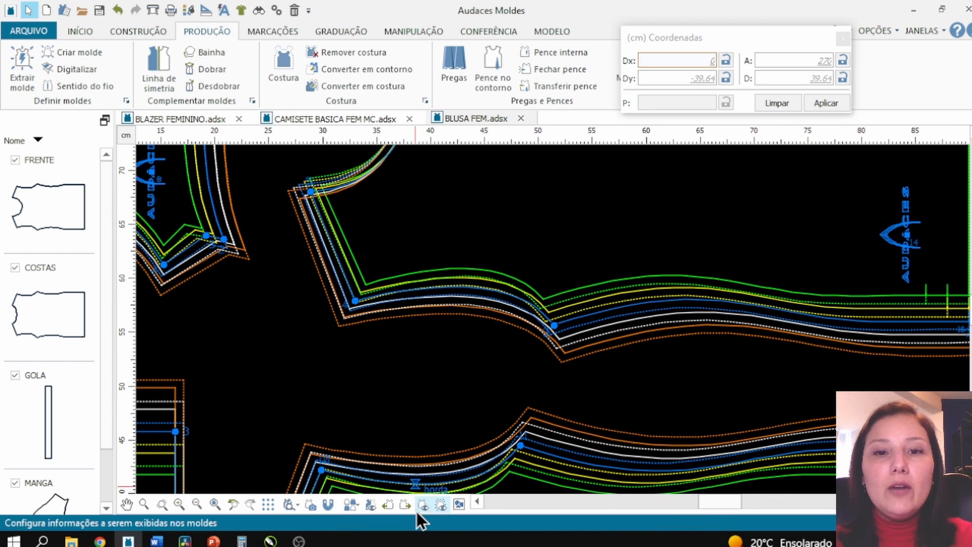
pyautogui.click(441, 505)
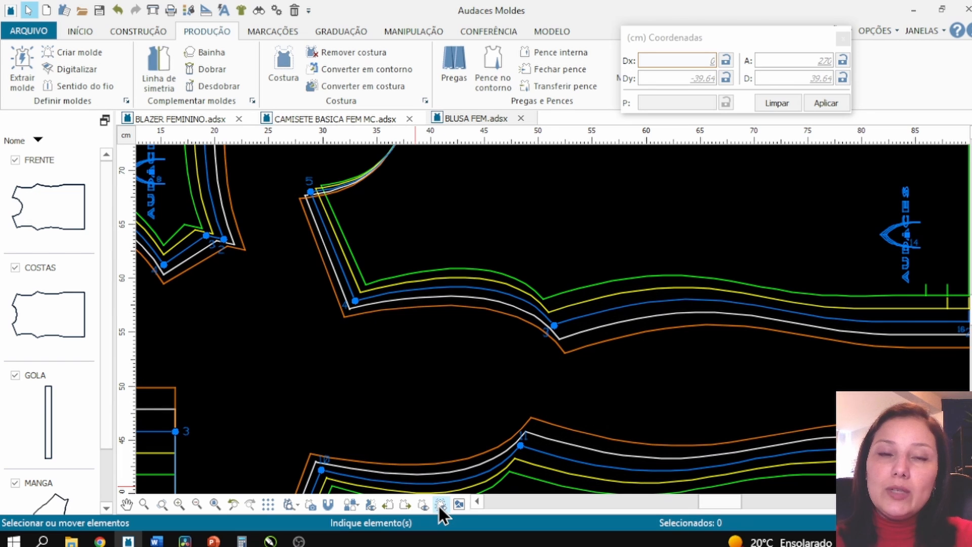
pyautogui.click(439, 505)
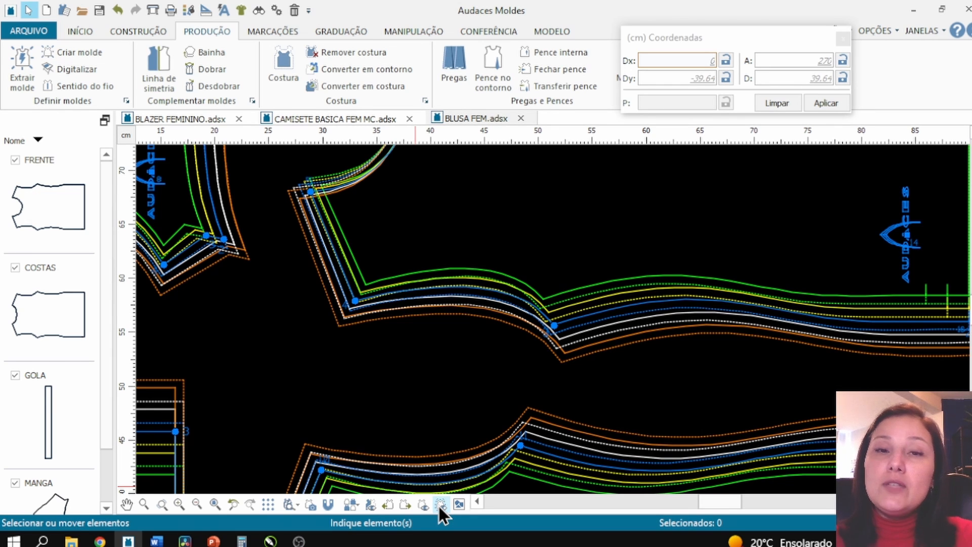
# - Hide the graded sizes so only the base size of each piece is displayed
pyautogui.click(439, 505)
pyautogui.scroll(-5, 263, 350)
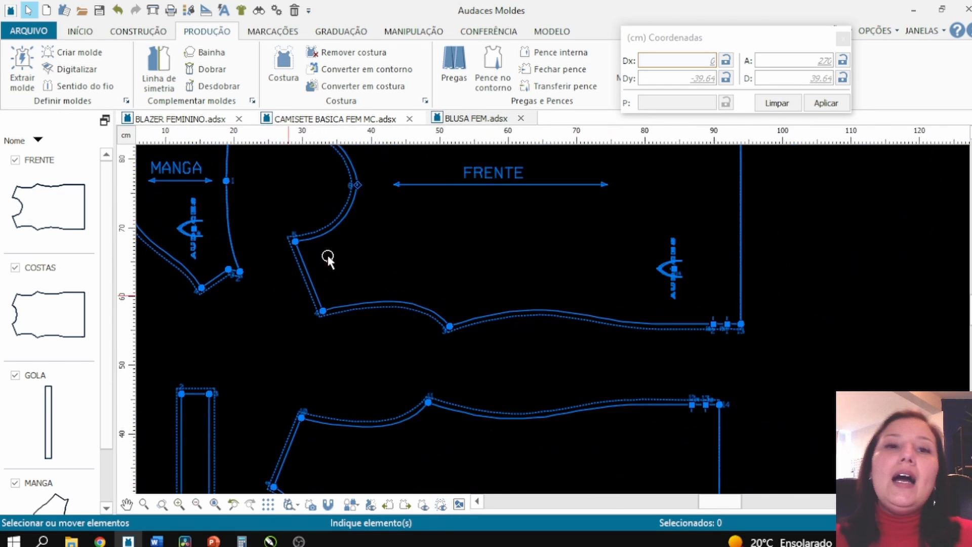
# - Convert the back and collar seam allowances into contour lines, then undo the conversion
pyautogui.click(389, 71)
pyautogui.scroll(-2, 425, 276)
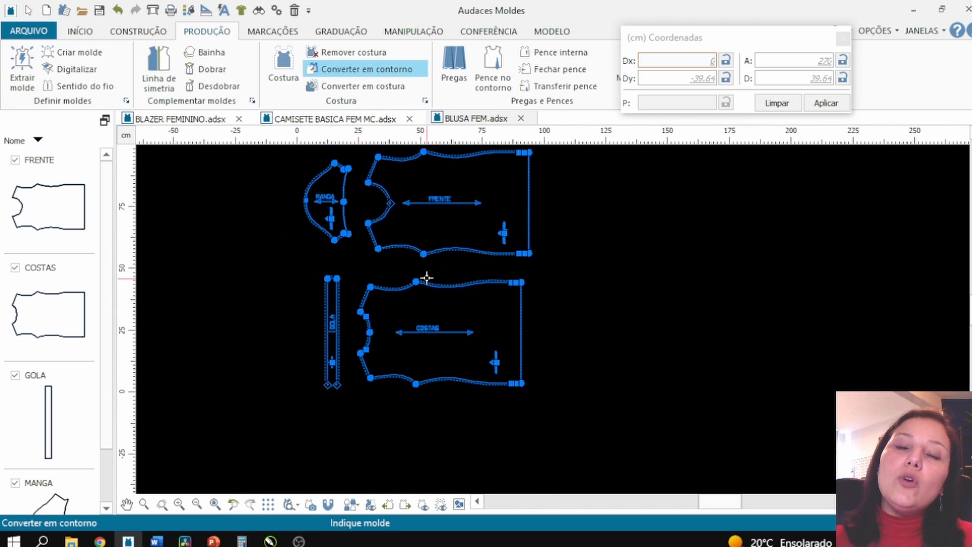
pyautogui.click(532, 398)
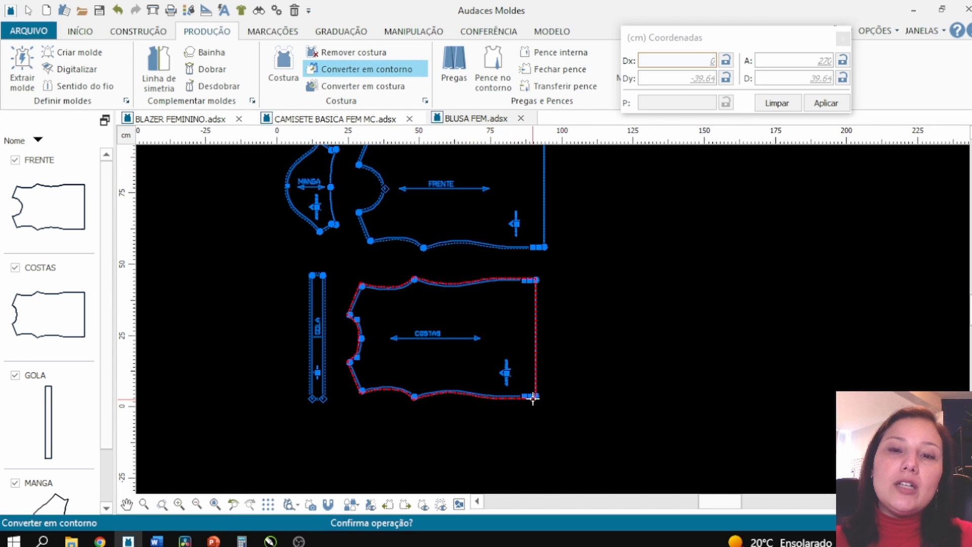
pyautogui.click(497, 398)
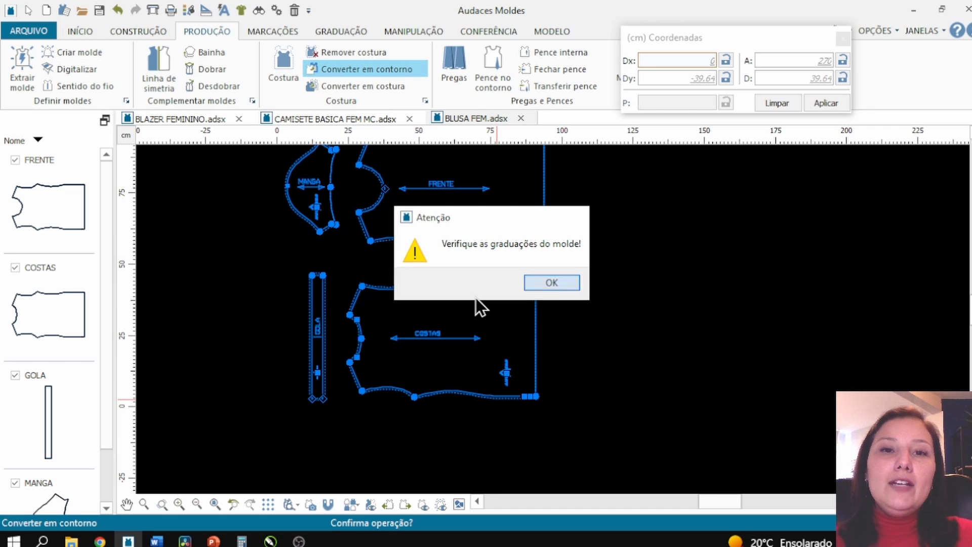
pyautogui.press('Return')
pyautogui.scroll(2, 425, 283)
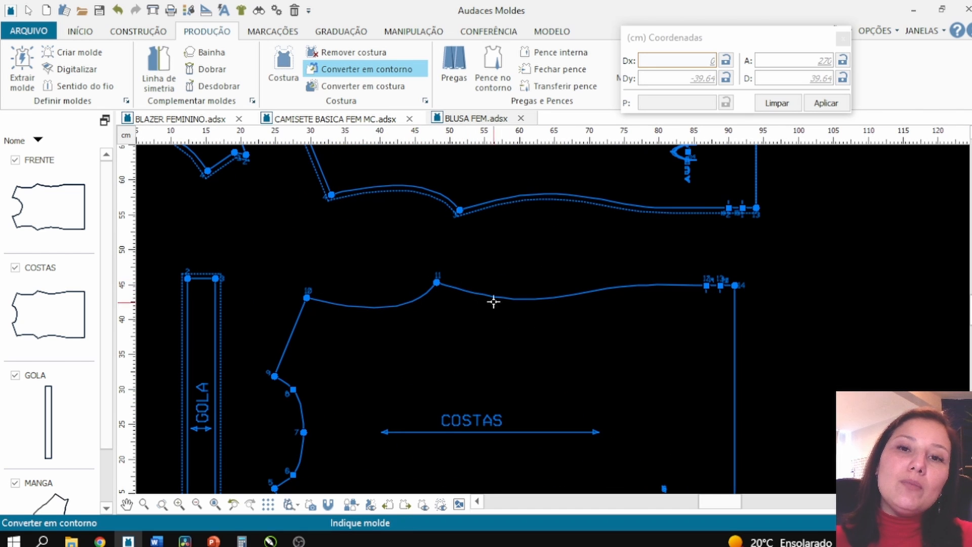
pyautogui.click(217, 337)
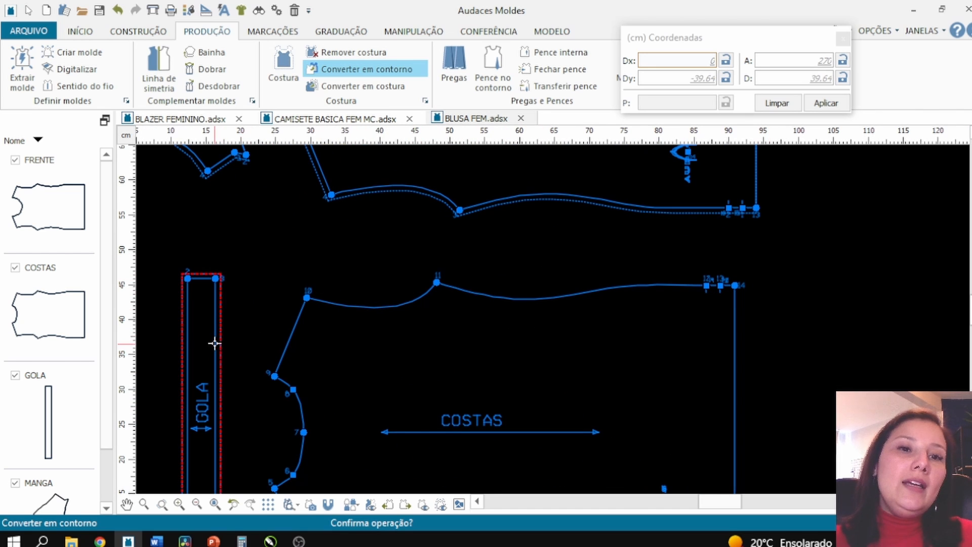
pyautogui.click(530, 281)
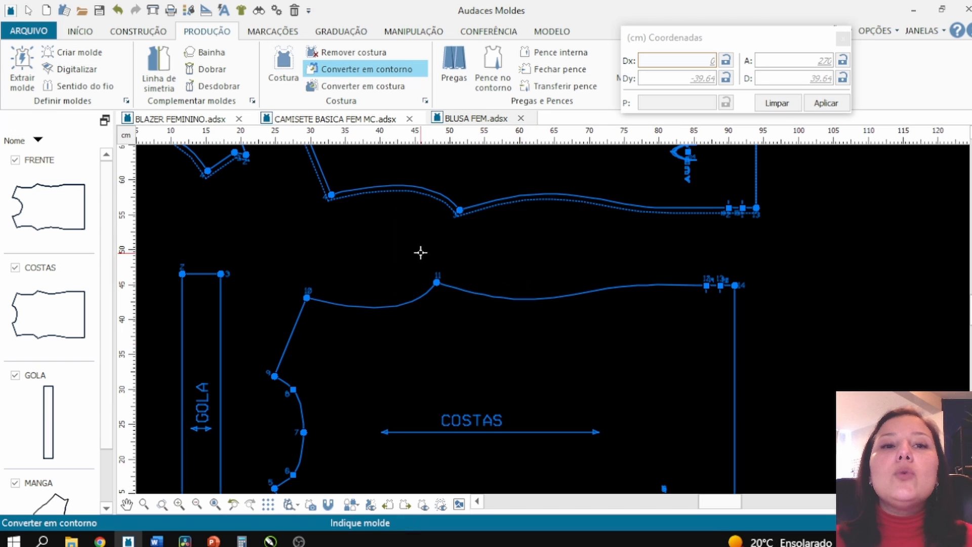
pyautogui.click(117, 12)
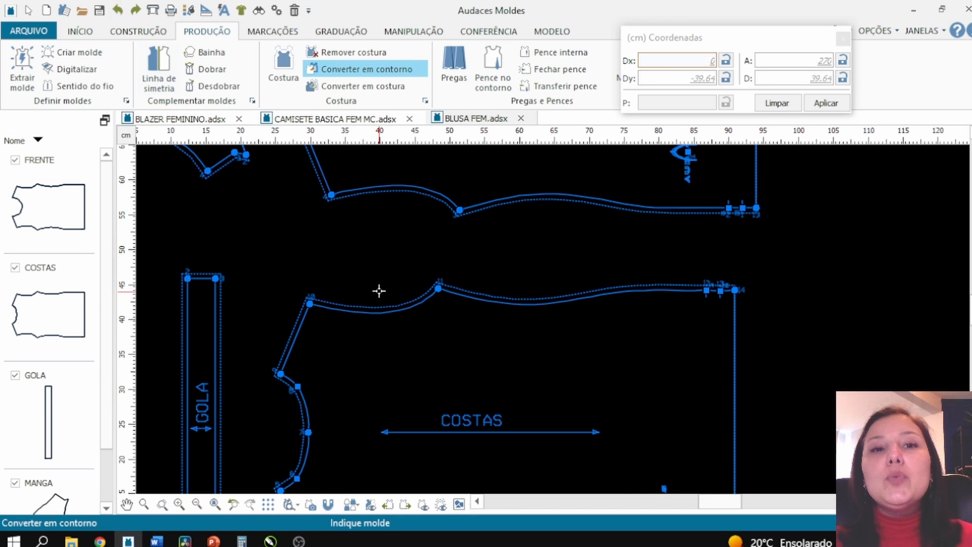
pyautogui.scroll(-1, 387, 314)
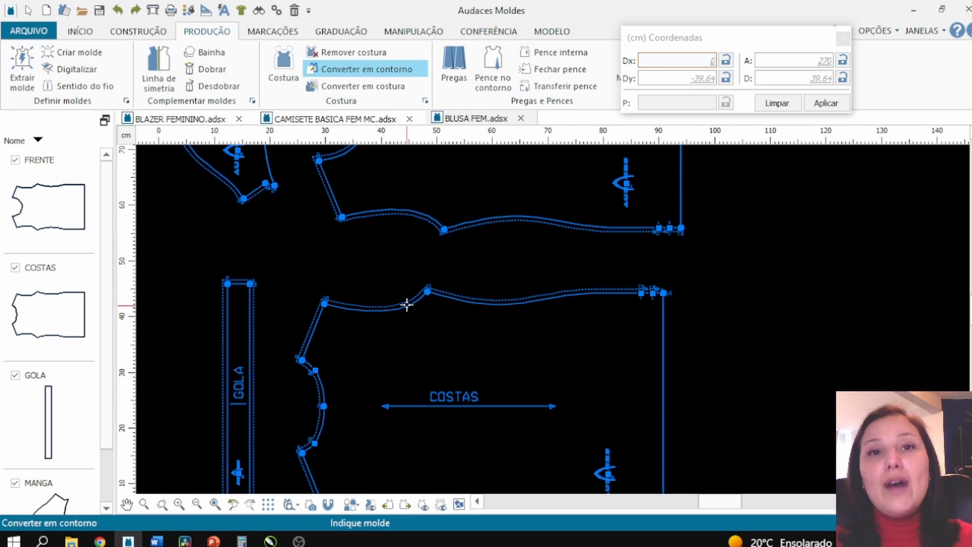
pyautogui.scroll(1, 406, 304)
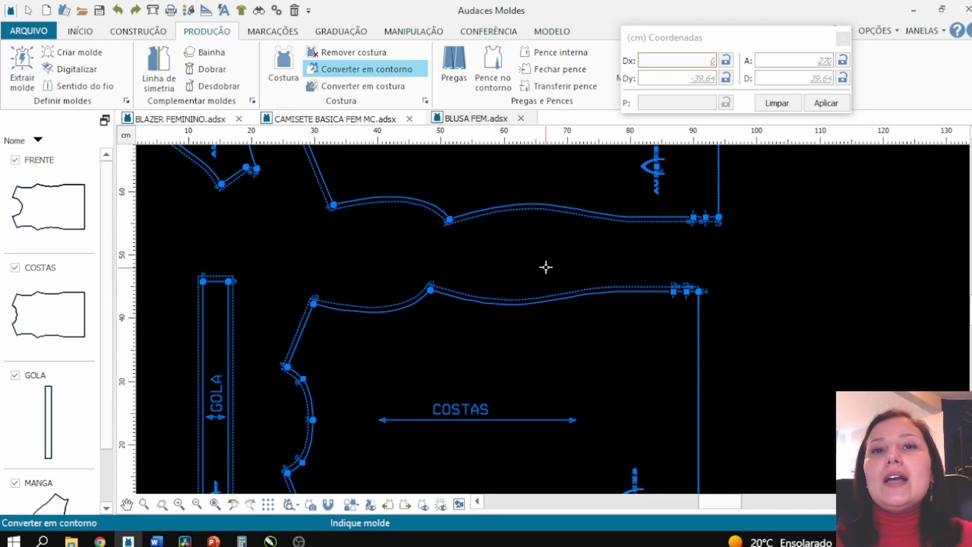
pyautogui.press('Escape')
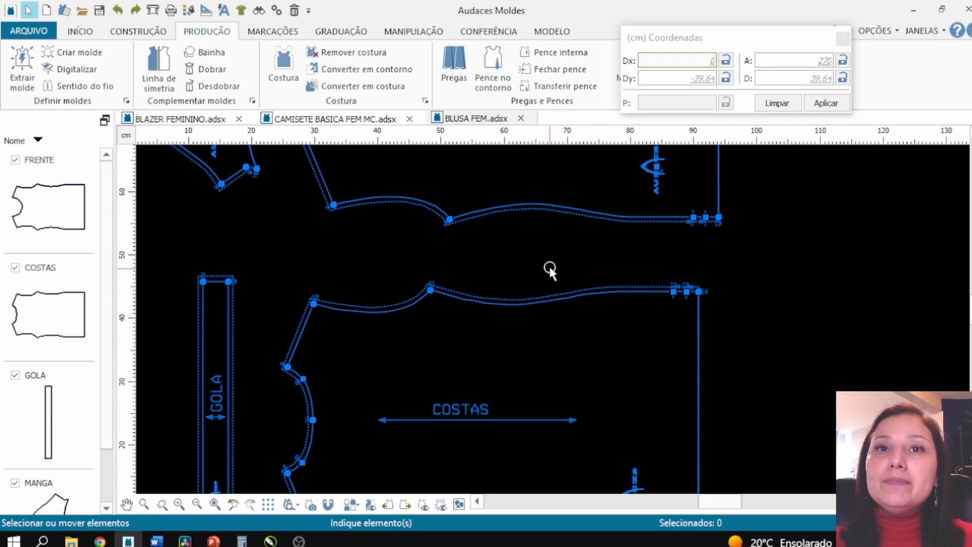
# - Redefine the sleeve's straight edge between points 1 and 2 as a curve with 2 points
pyautogui.scroll(5, 549, 269)
pyautogui.scroll(2, 157, 192)
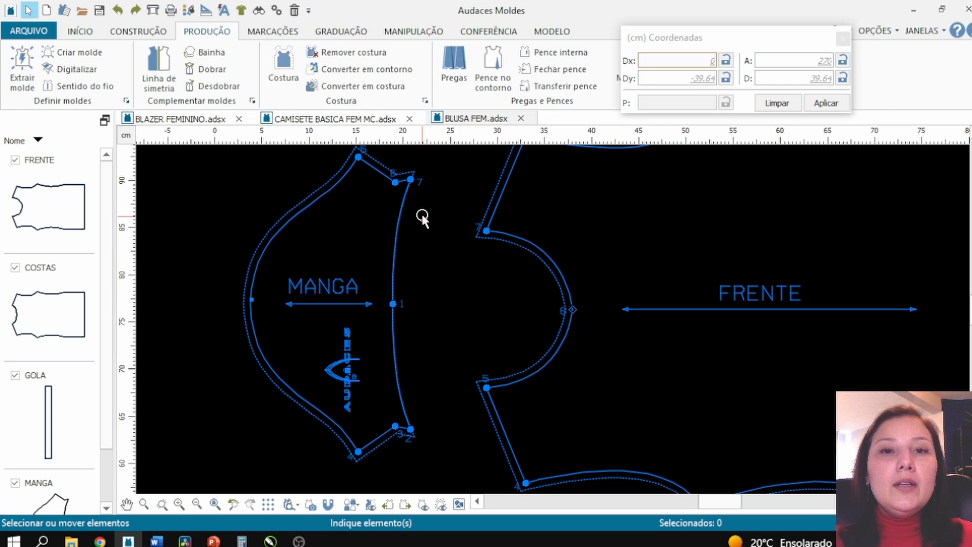
pyautogui.click(491, 31)
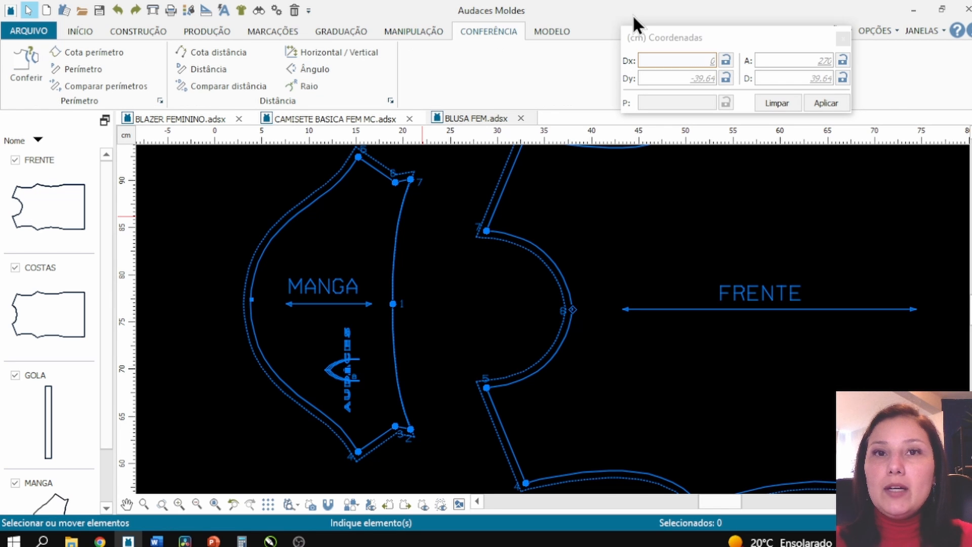
pyautogui.moveTo(634, 18); pyautogui.dragTo(678, 55)
pyautogui.scroll(1, 443, 53)
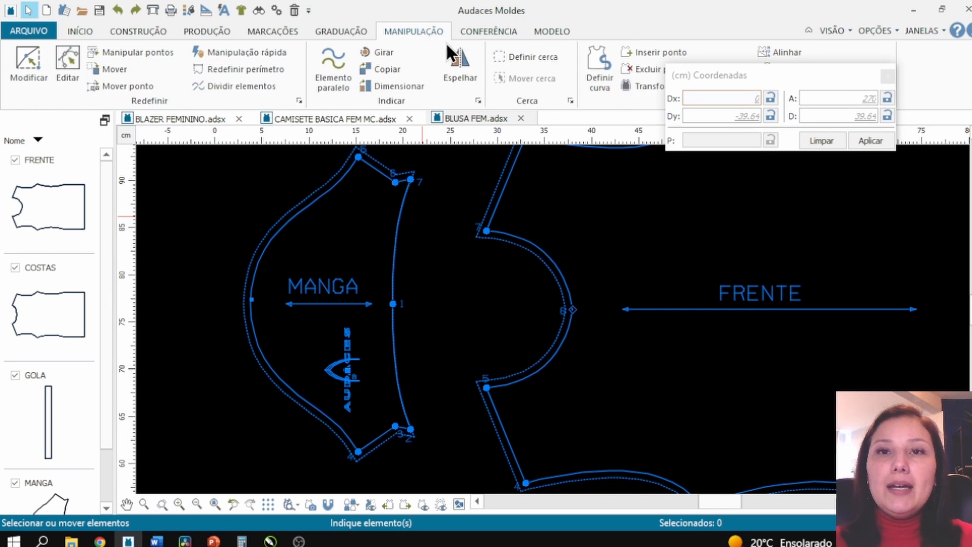
pyautogui.click(598, 72)
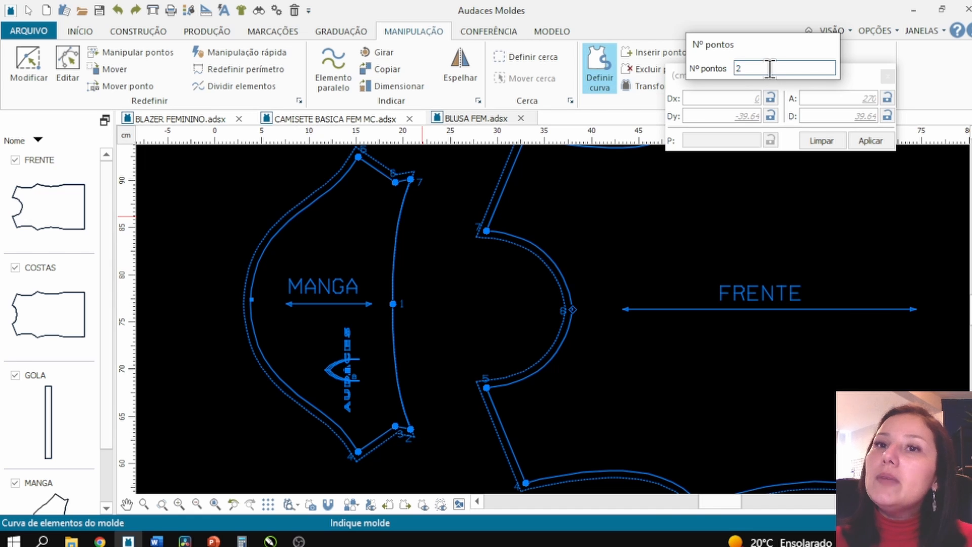
pyautogui.write('2')
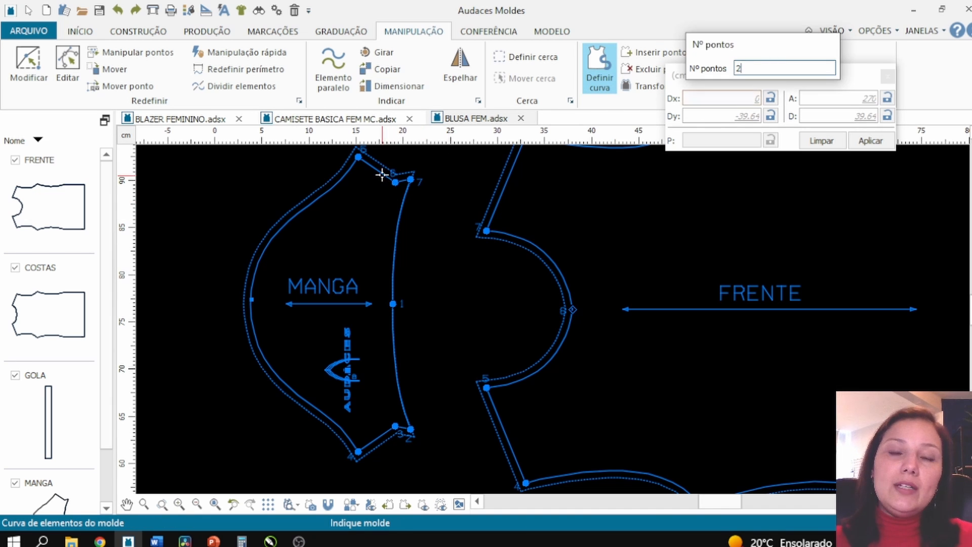
pyautogui.click(396, 184)
pyautogui.click(395, 182)
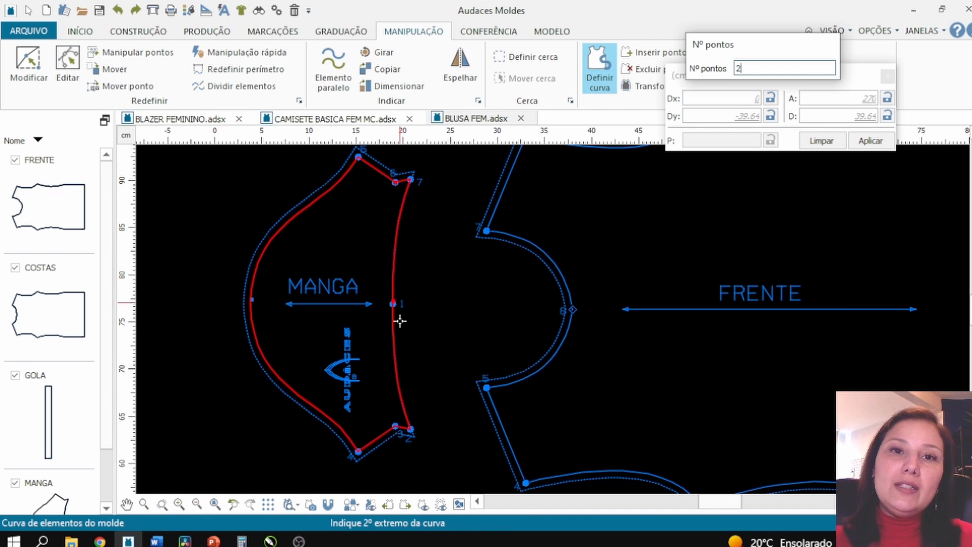
pyautogui.click(396, 425)
pyautogui.rightClick(391, 397)
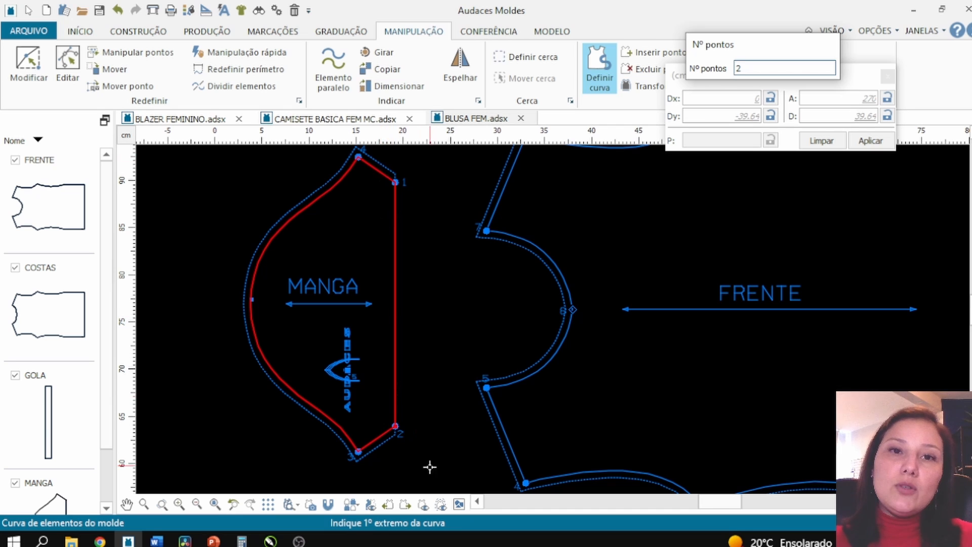
pyautogui.rightClick(415, 305)
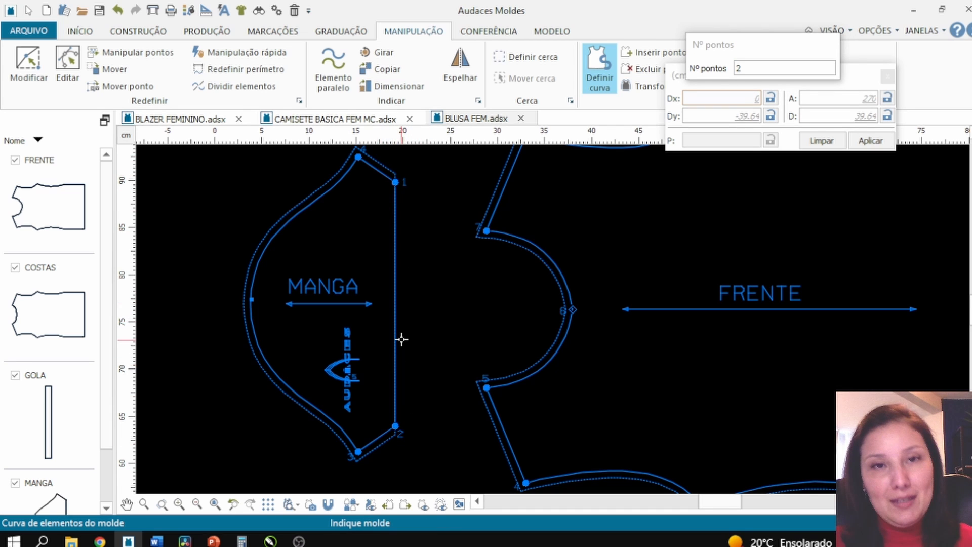
pyautogui.rightClick(420, 326)
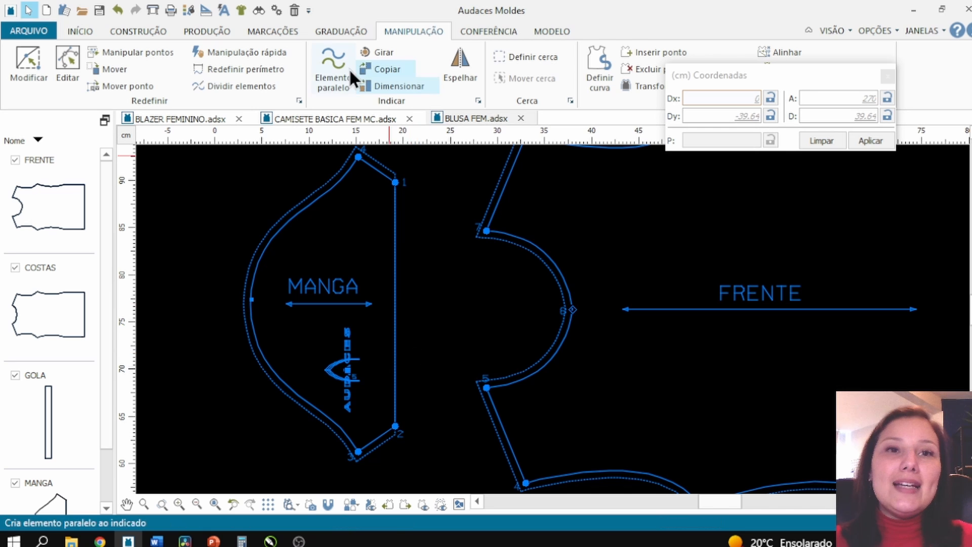
# - Try adding a 1.5 cm single-fold hem with T notch to the sleeve's straight edge, then undo it
pyautogui.click(268, 30)
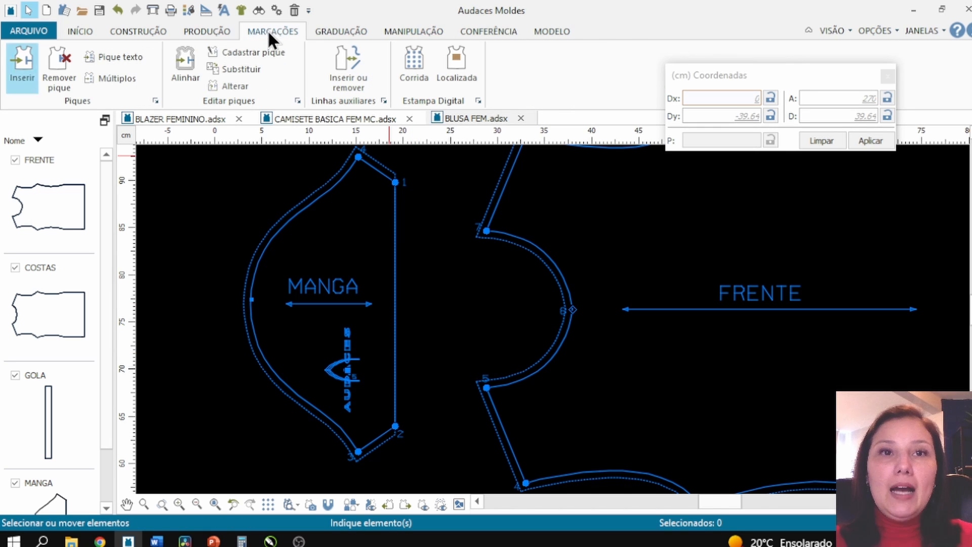
pyautogui.click(203, 30)
pyautogui.click(225, 51)
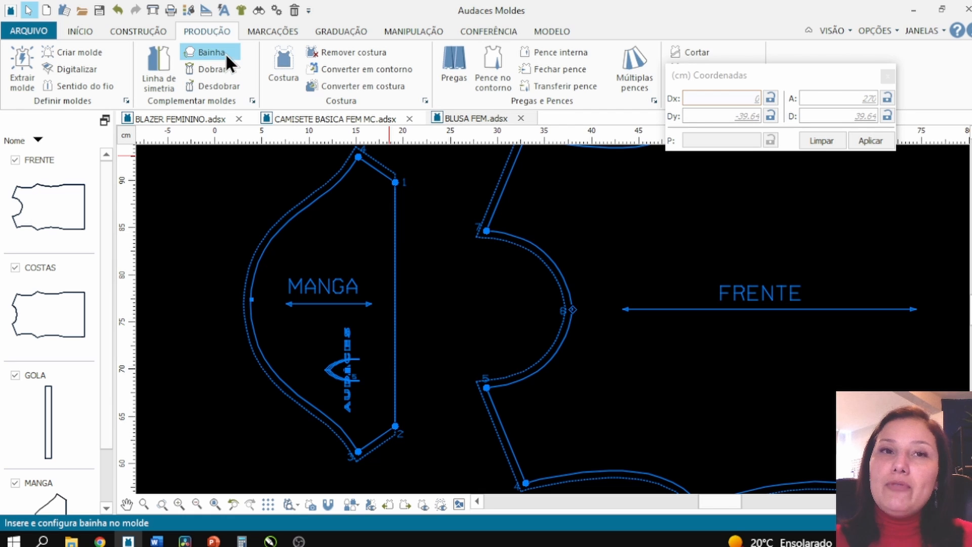
pyautogui.click(396, 232)
pyautogui.click(397, 239)
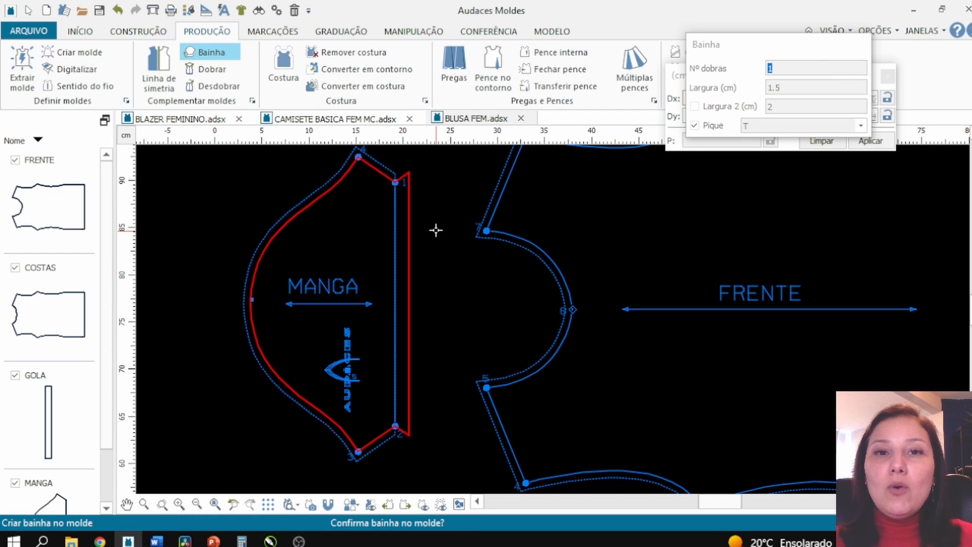
pyautogui.click(406, 170)
pyautogui.scroll(5, 400, 180)
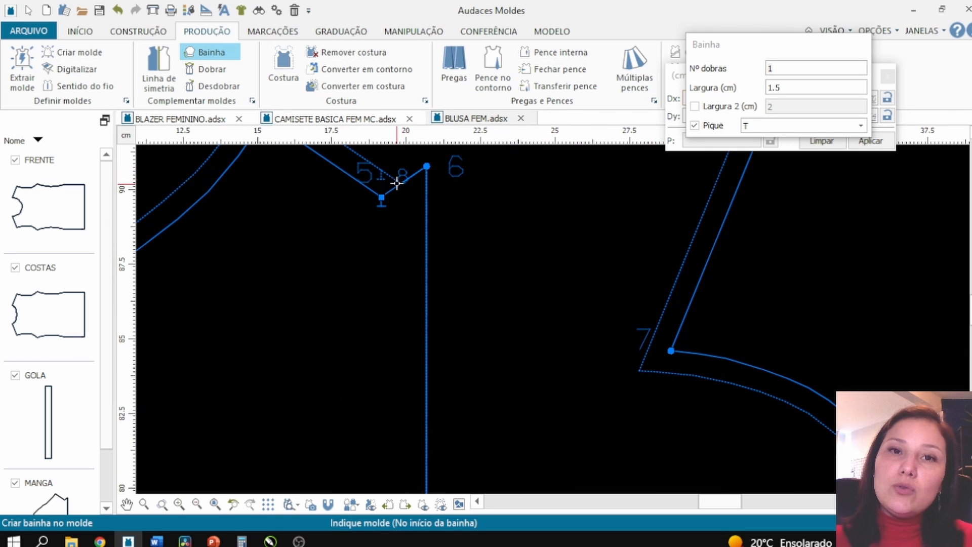
pyautogui.scroll(-5, 409, 168)
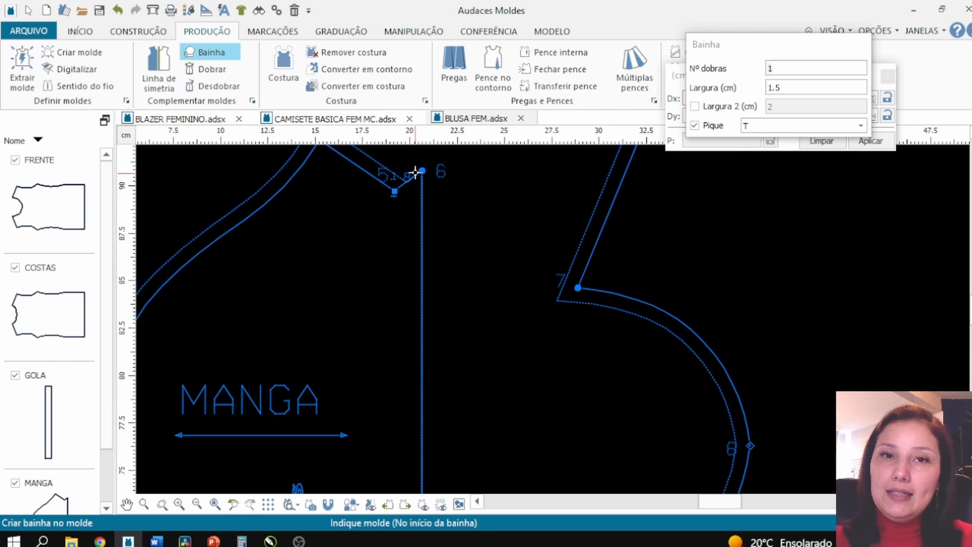
pyautogui.click(116, 11)
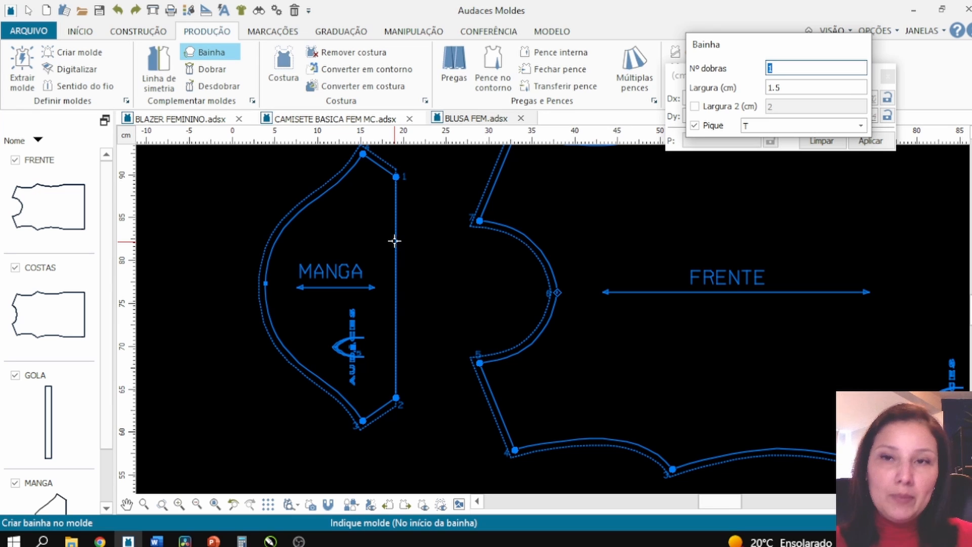
# - Set a 2 cm seam allowance on the sleeve's straight edge between points 1 and 2, keeping 0.75 cm elsewhere
pyautogui.click(284, 70)
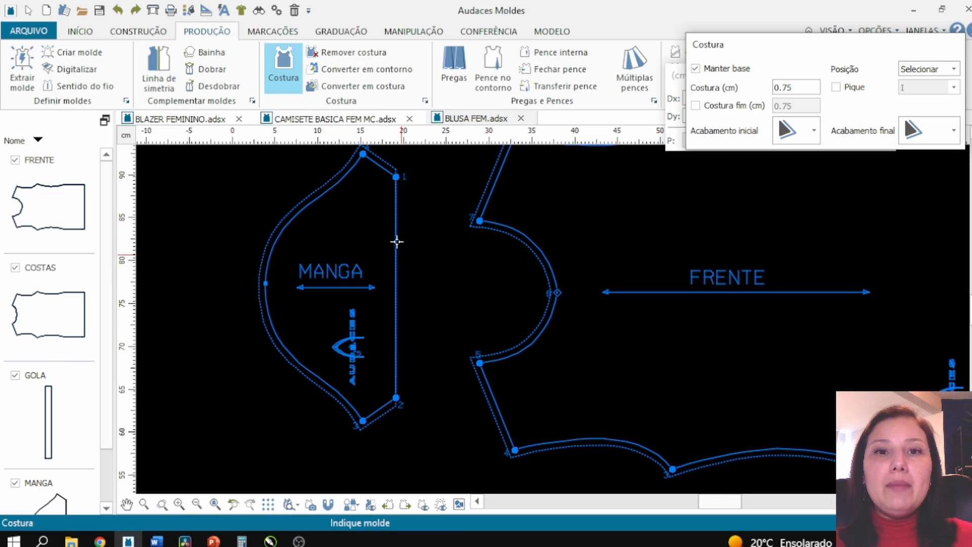
pyautogui.doubleClick(798, 88)
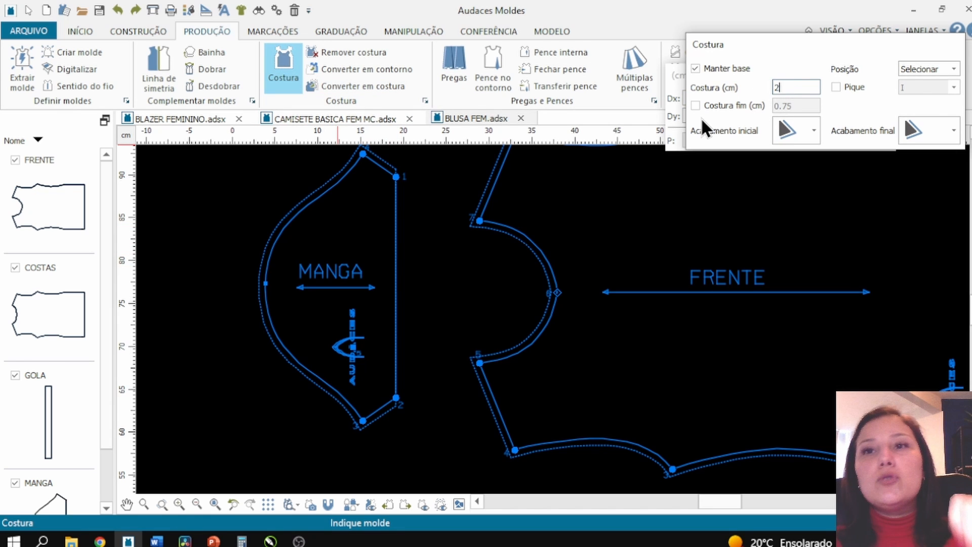
pyautogui.click(397, 242)
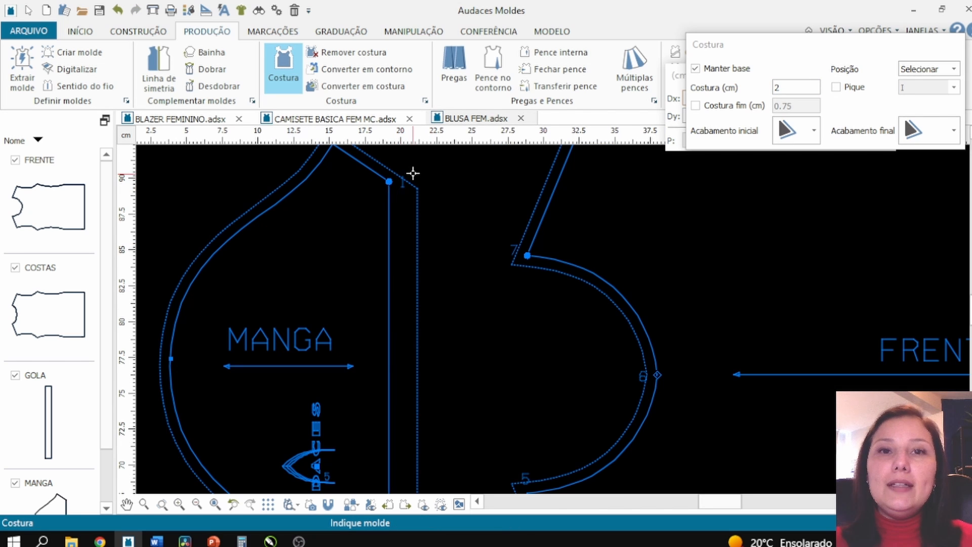
pyautogui.scroll(-1, 422, 173)
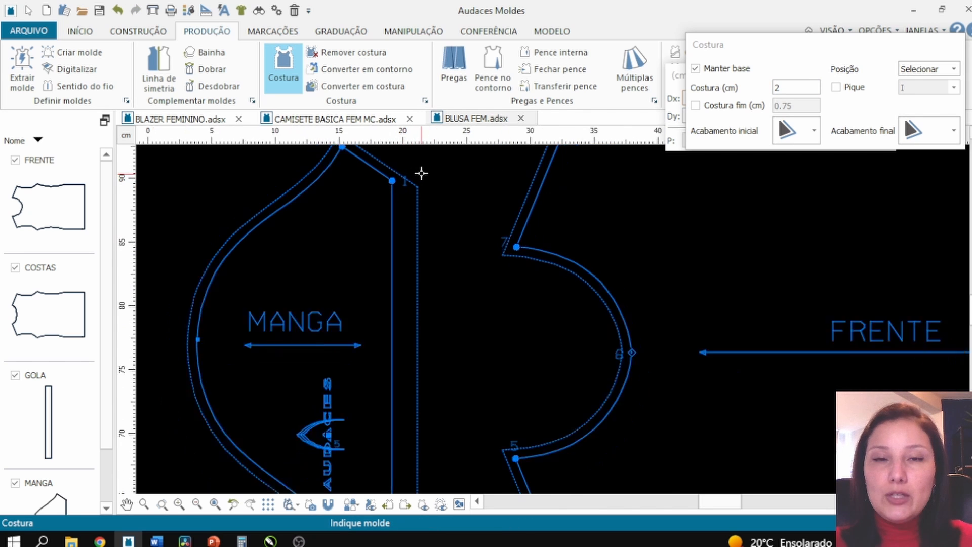
pyautogui.scroll(-1, 421, 187)
pyautogui.scroll(3, 402, 158)
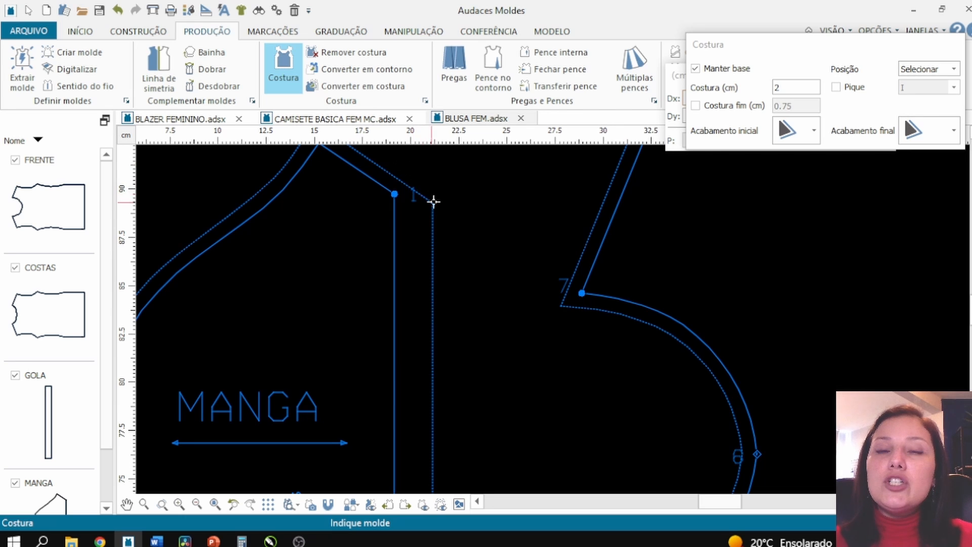
pyautogui.scroll(-2, 418, 212)
pyautogui.scroll(1, 415, 225)
pyautogui.click(398, 233)
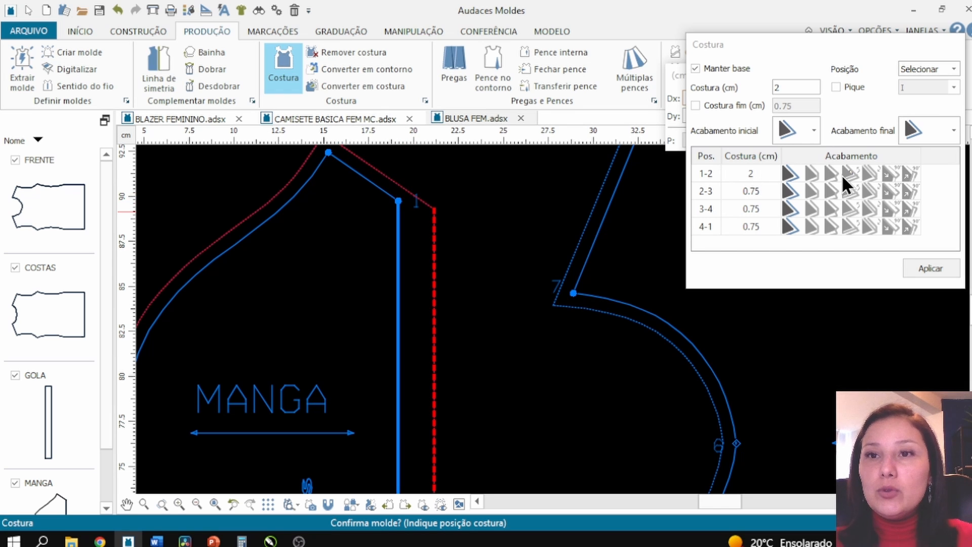
# - Try a square corner finish at the end of the sleeve's 2 cm seam between points 1 and 2
pyautogui.click(810, 176)
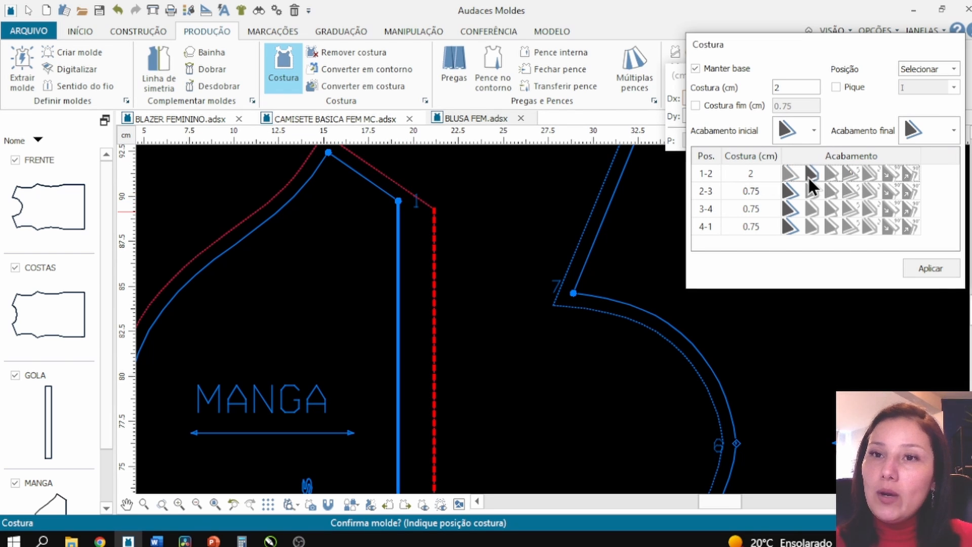
pyautogui.click(933, 270)
pyautogui.scroll(-3, 441, 216)
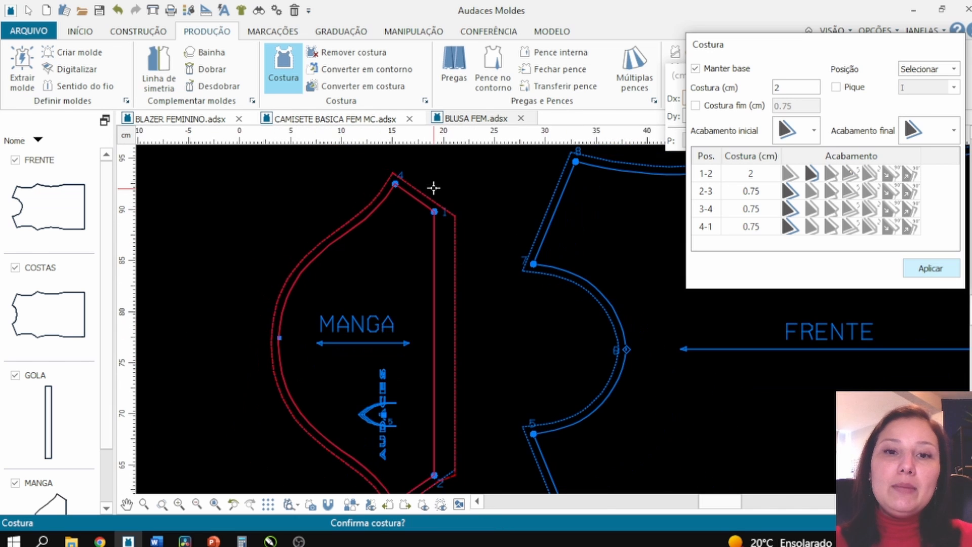
pyautogui.scroll(4, 443, 445)
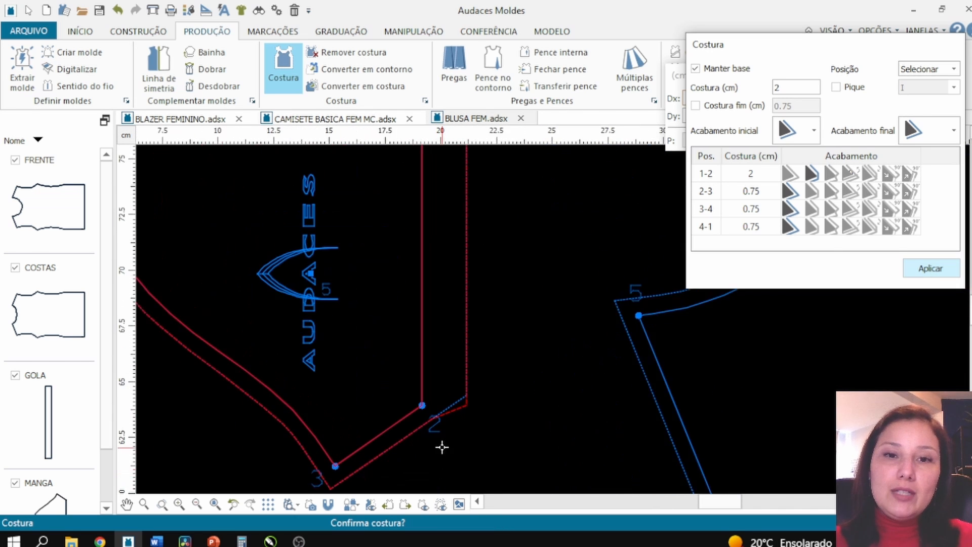
pyautogui.scroll(1, 451, 407)
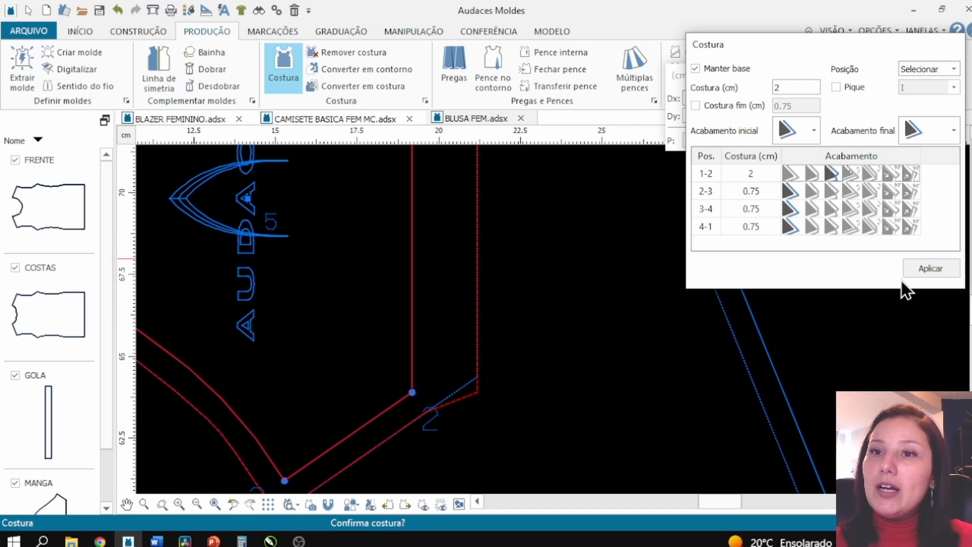
pyautogui.click(935, 267)
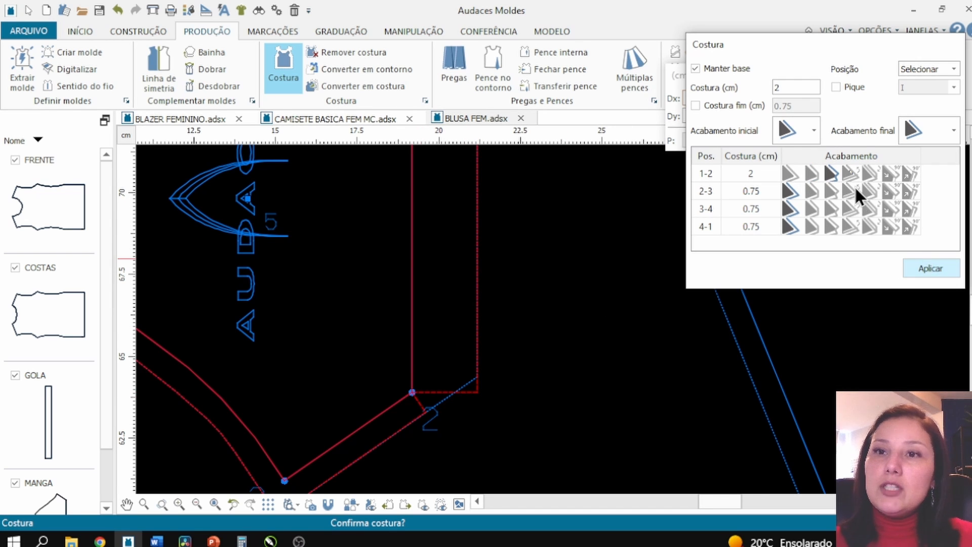
# - Try other corner finishes at the end of the 1-2 seam, applying each in turn
pyautogui.click(852, 175)
pyautogui.click(916, 274)
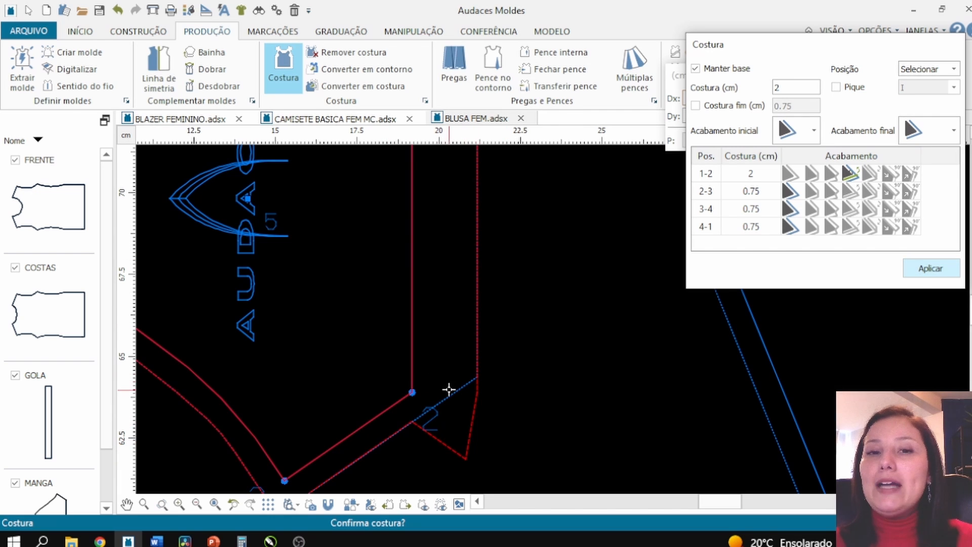
pyautogui.click(870, 174)
pyautogui.click(919, 276)
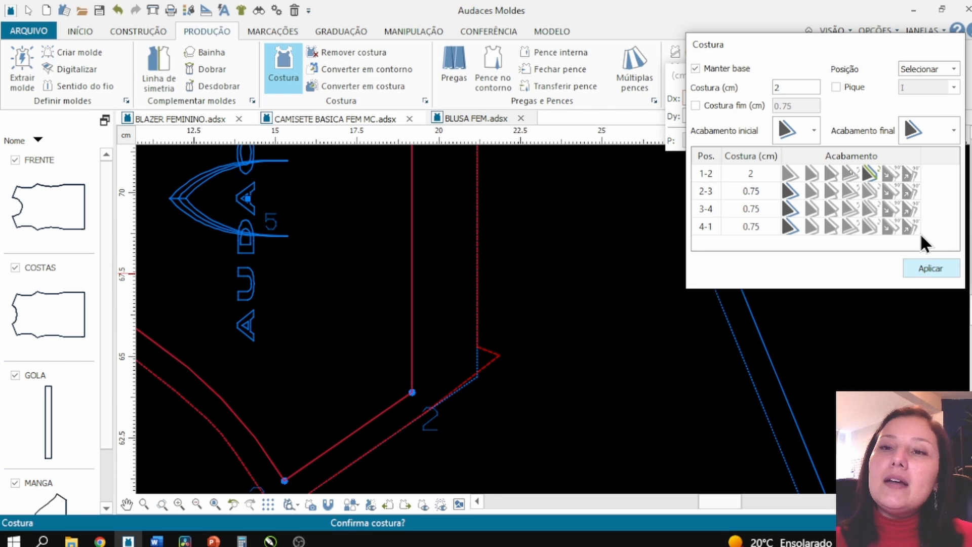
pyautogui.click(912, 265)
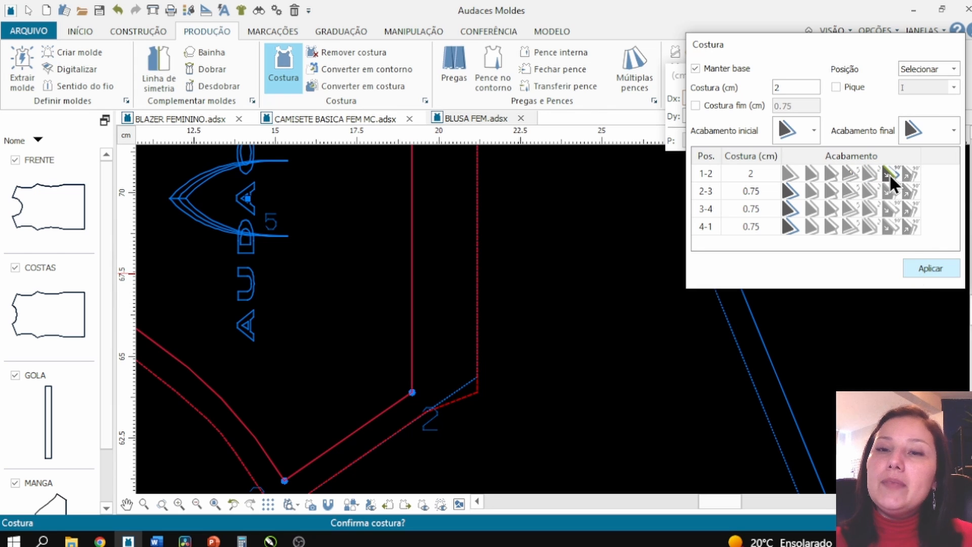
pyautogui.click(912, 173)
pyautogui.click(936, 272)
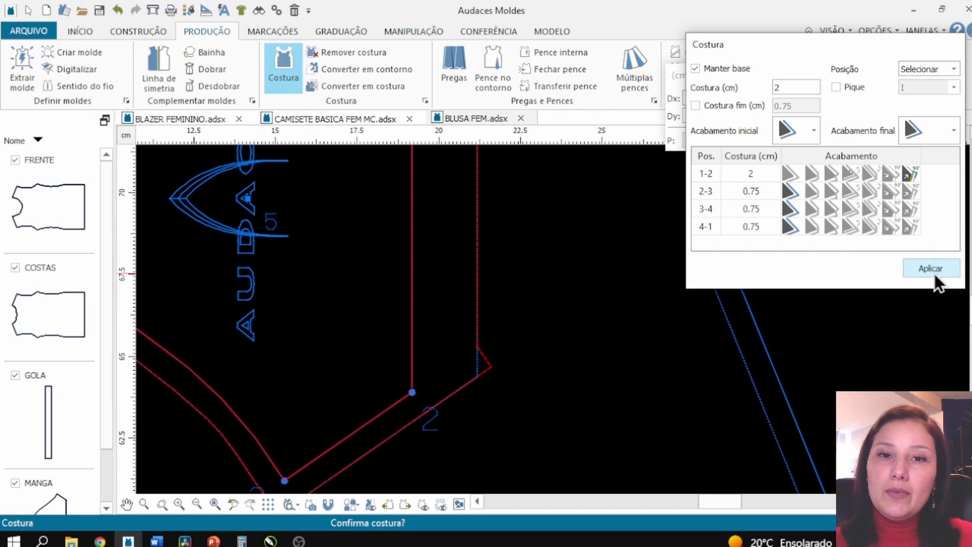
# - Apply the angled corner finish to the end of the 1-2 seam and confirm the sleeve seam
pyautogui.click(850, 171)
pyautogui.click(916, 268)
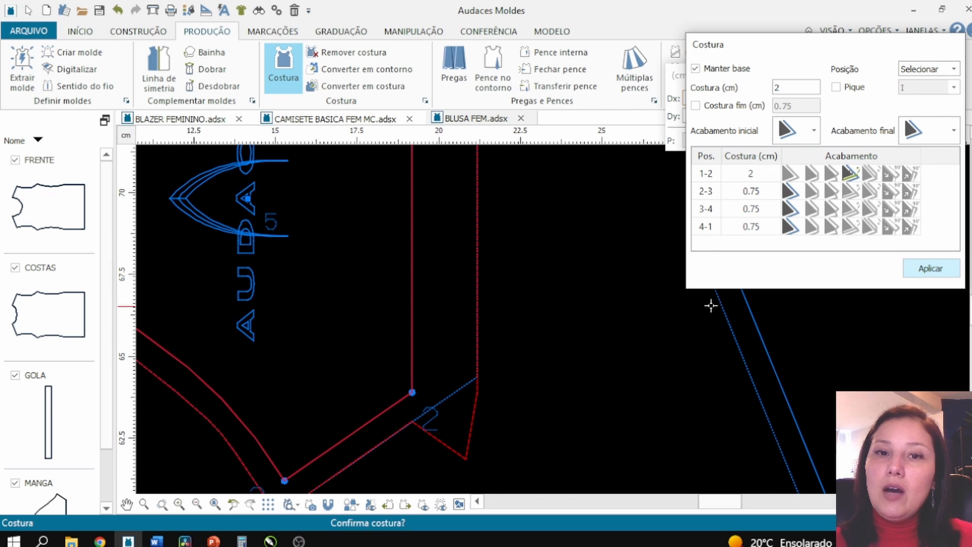
pyautogui.rightClick(577, 351)
pyautogui.scroll(-5, 433, 427)
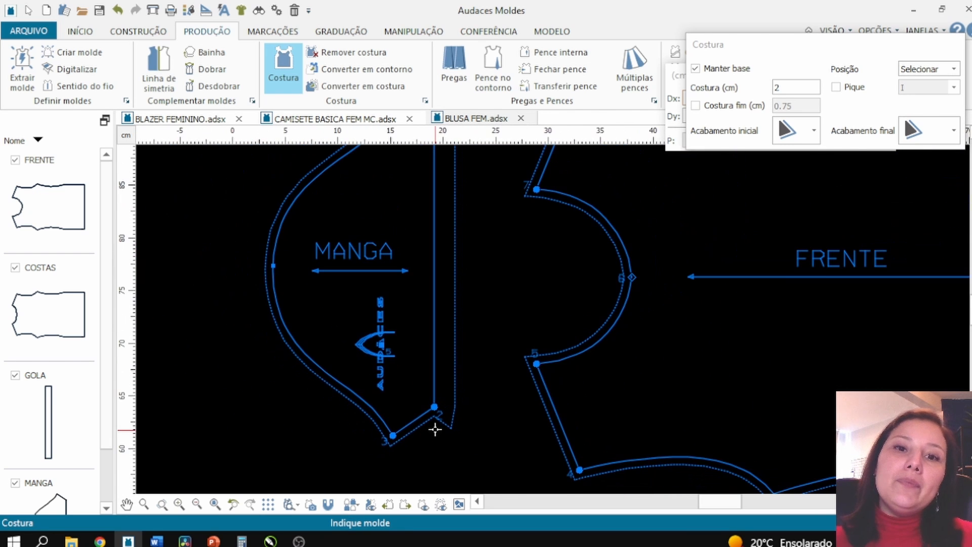
pyautogui.scroll(-2, 443, 401)
pyautogui.scroll(6, 445, 380)
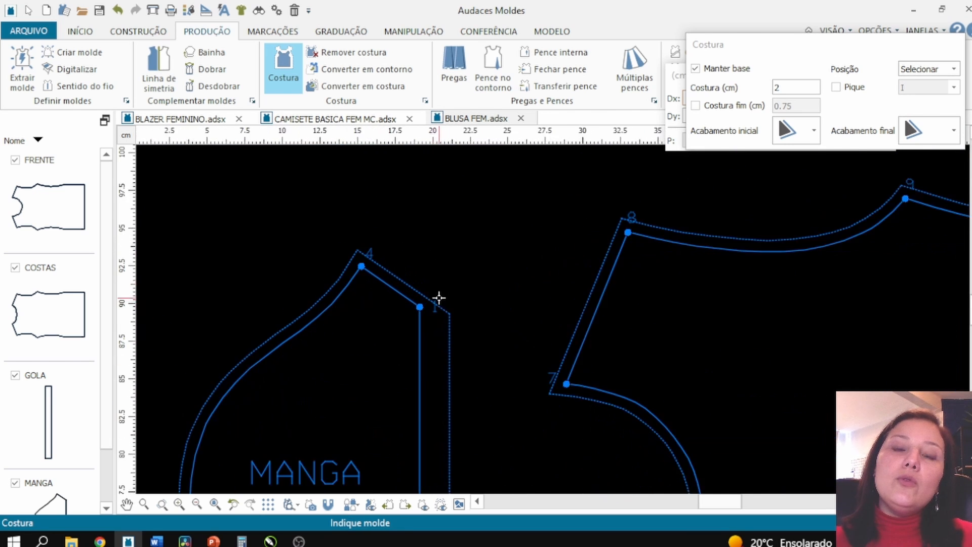
# - Set a folded corner finish on the sleeve's 4-1 seam at point 1, confirm it and close the seam tool
pyautogui.click(415, 330)
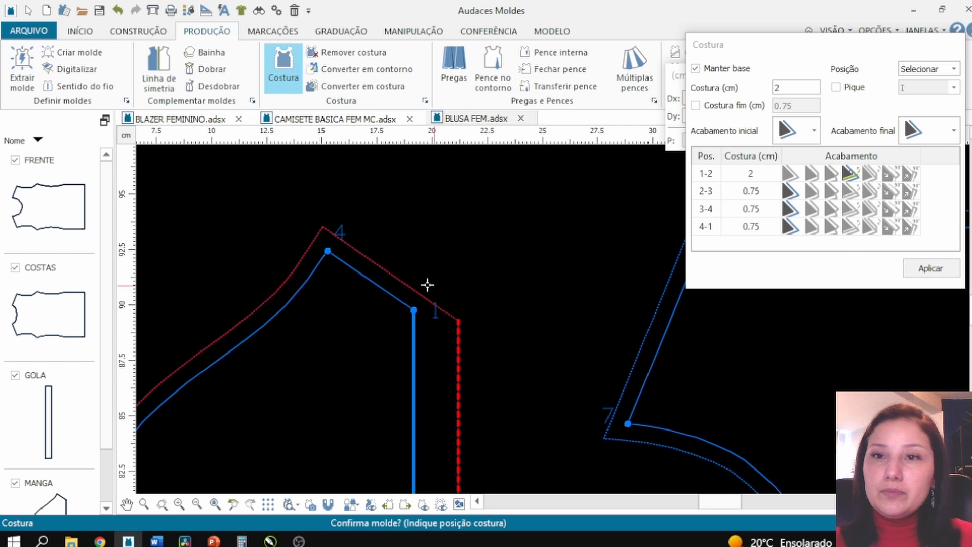
pyautogui.click(812, 227)
pyautogui.click(925, 269)
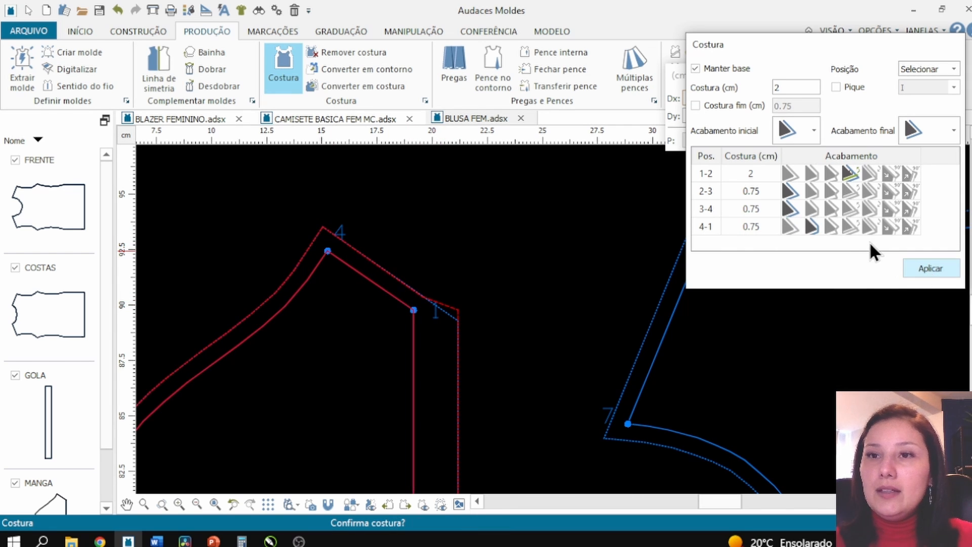
pyautogui.click(833, 227)
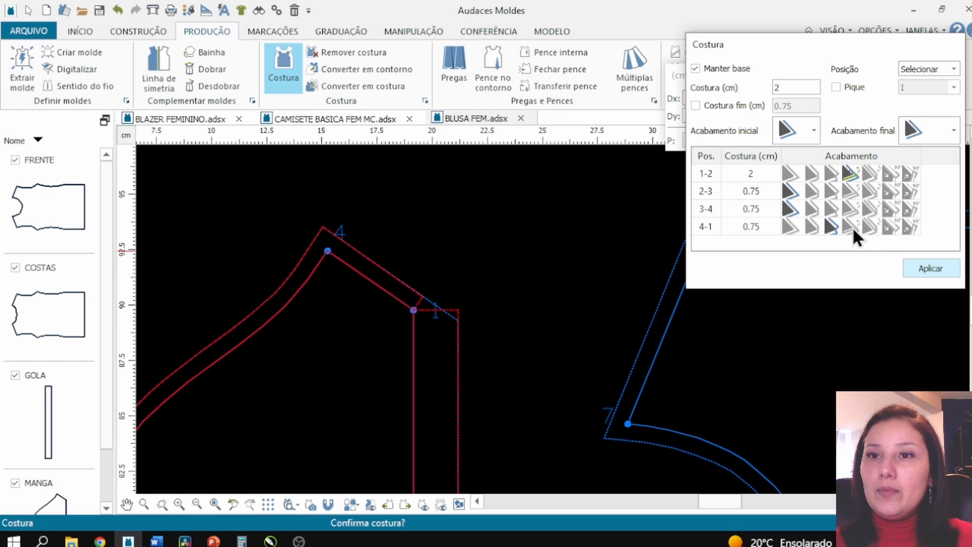
pyautogui.click(928, 269)
pyautogui.click(868, 229)
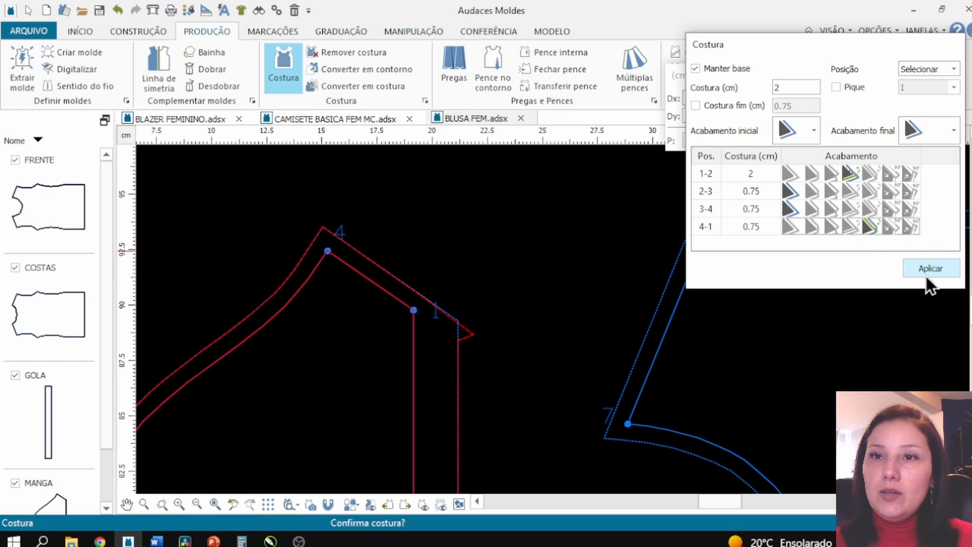
pyautogui.click(928, 273)
pyautogui.click(471, 284)
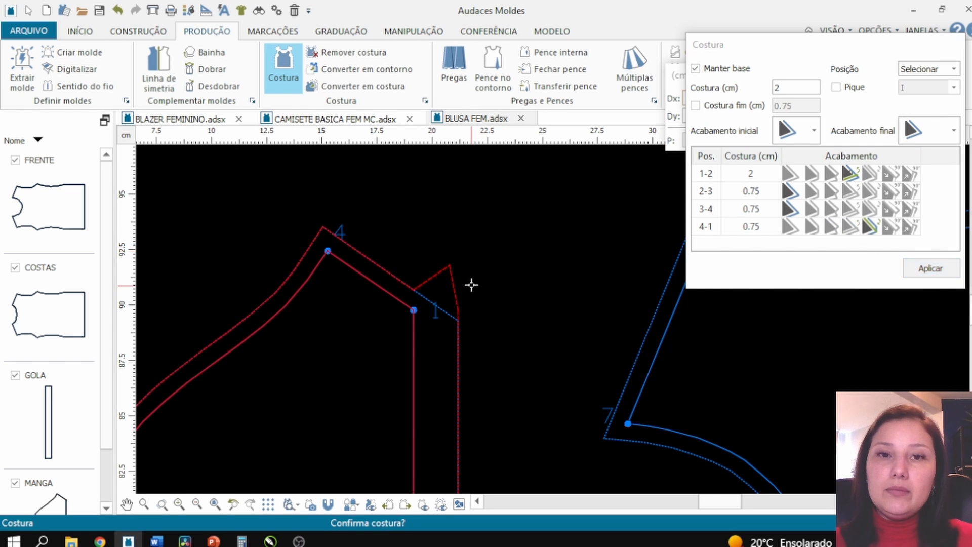
pyautogui.scroll(-5, 423, 206)
pyautogui.scroll(-1, 424, 203)
pyautogui.scroll(1, 442, 446)
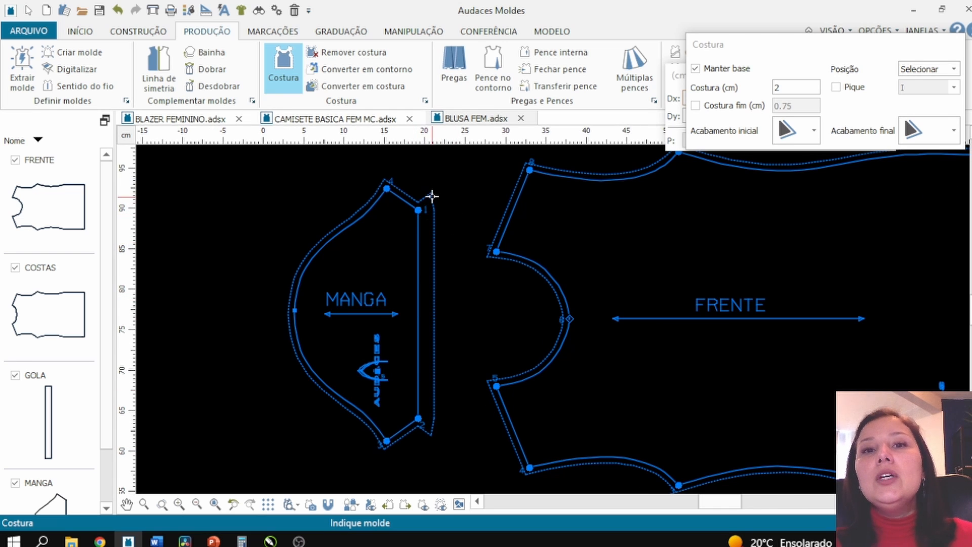
pyautogui.moveTo(797, 33); pyautogui.dragTo(658, 48)
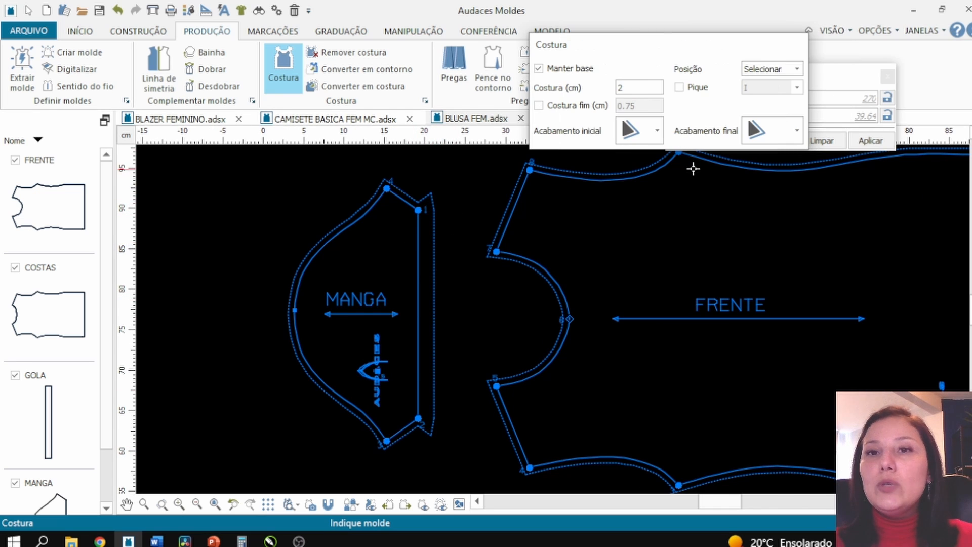
pyautogui.click(434, 230)
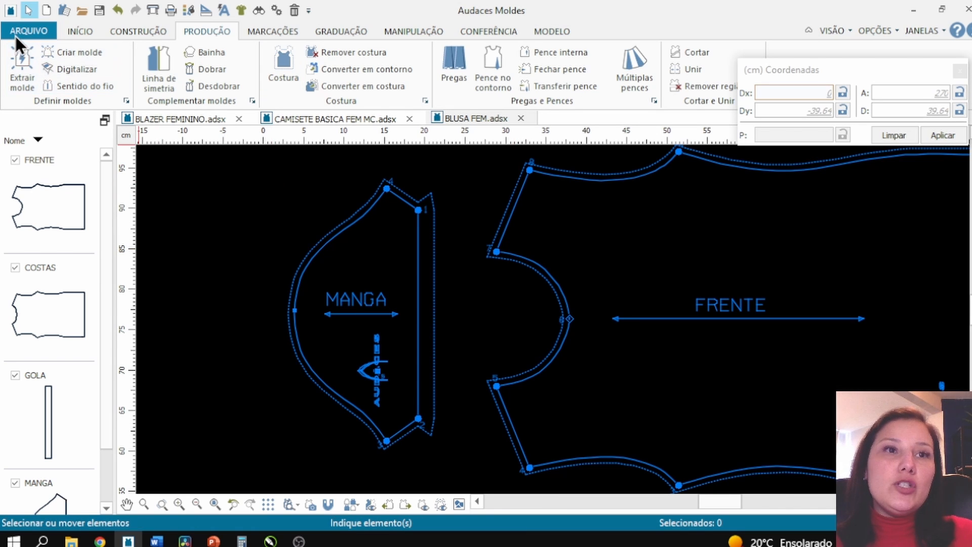
# - Open the example file Calça Social Feminina from the FEMININO > CALCAS examples folder
pyautogui.click(19, 33)
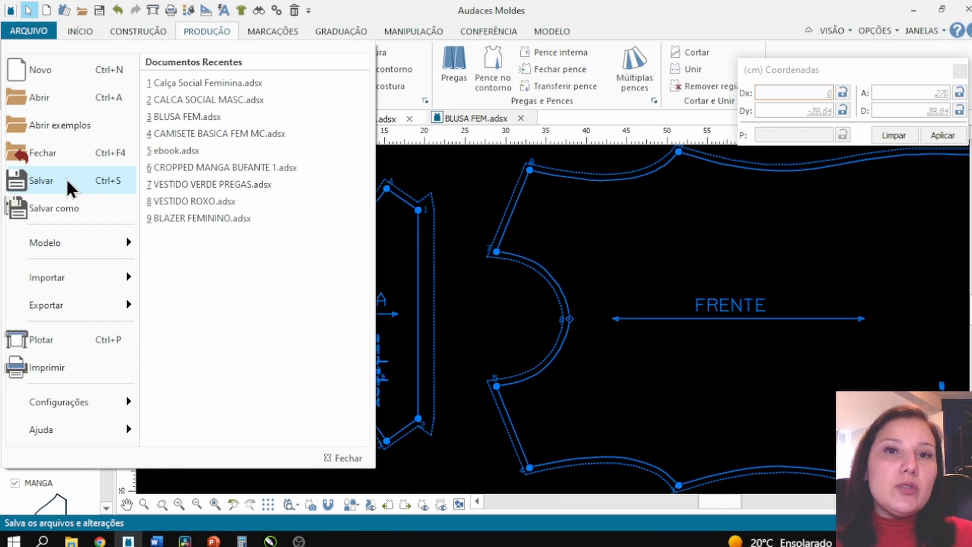
pyautogui.click(66, 128)
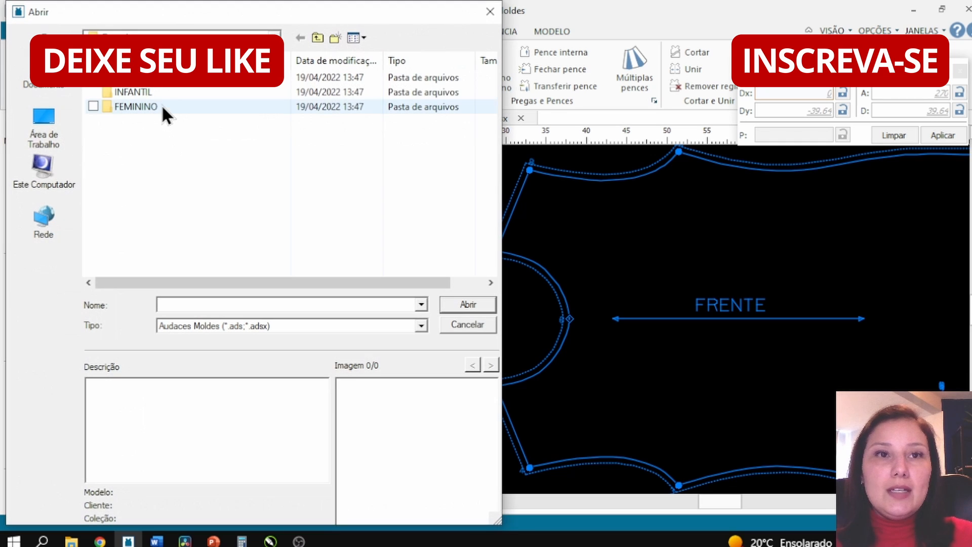
pyautogui.doubleClick(168, 107)
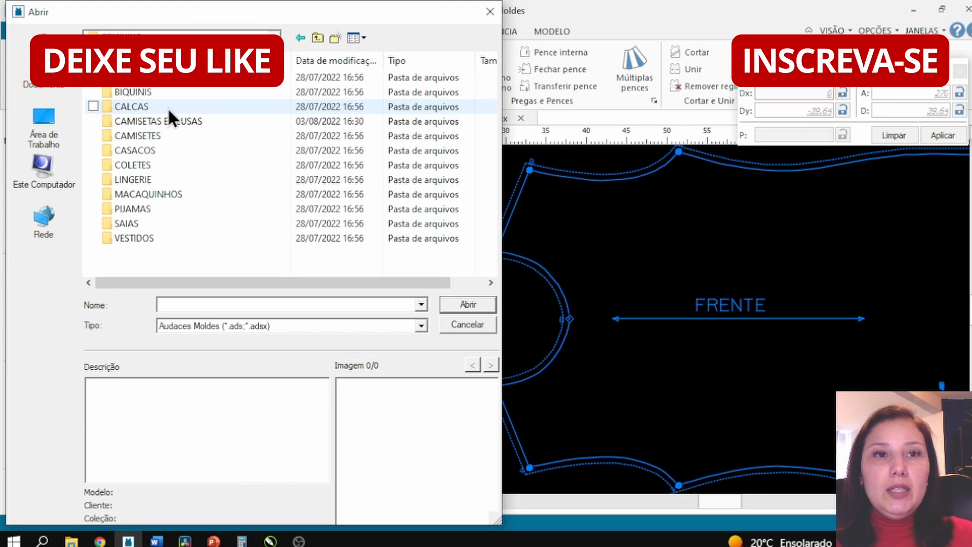
pyautogui.doubleClick(166, 109)
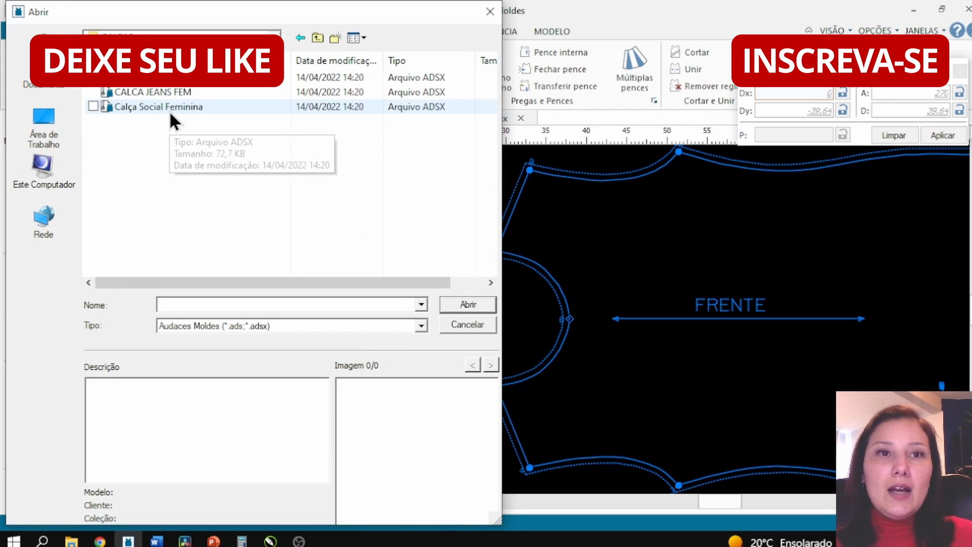
pyautogui.doubleClick(169, 110)
# - Select all trouser pattern pieces and mirror them horizontally
pyautogui.scroll(-3, 202, 222)
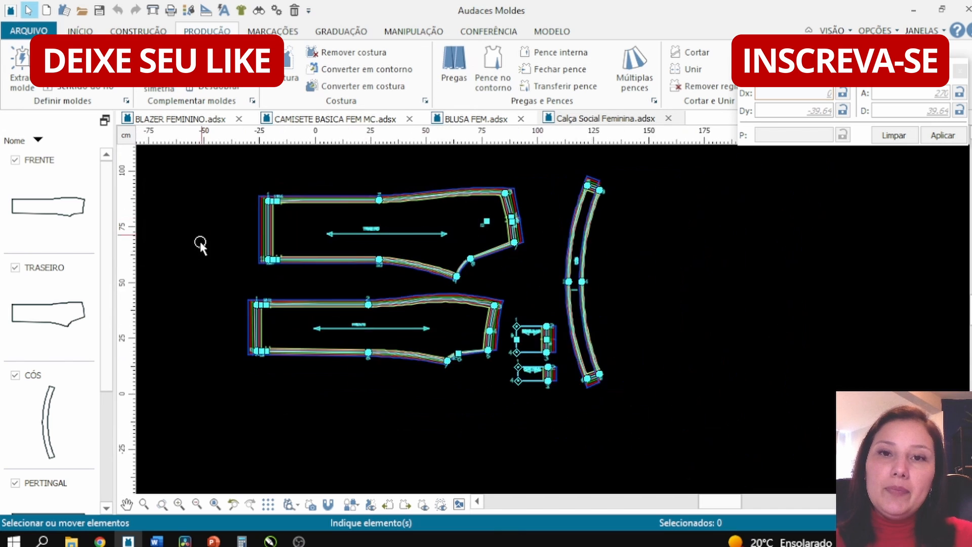
pyautogui.scroll(3, 218, 206)
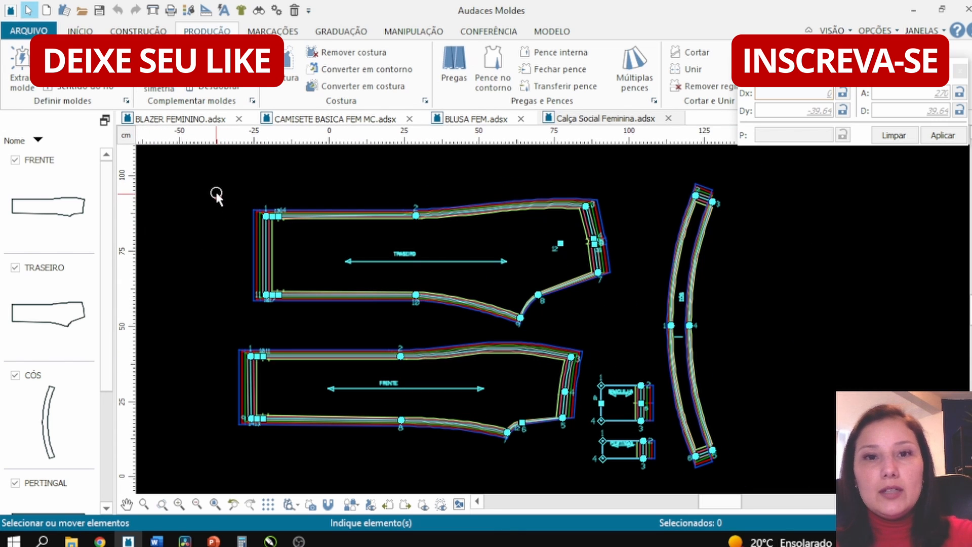
pyautogui.moveTo(206, 161); pyautogui.dragTo(795, 498)
pyautogui.click(427, 34)
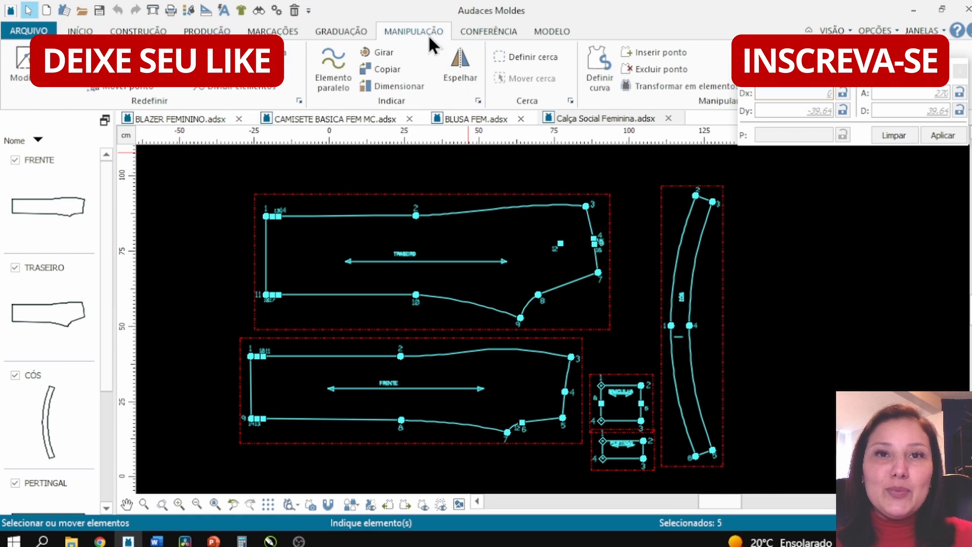
pyautogui.click(458, 73)
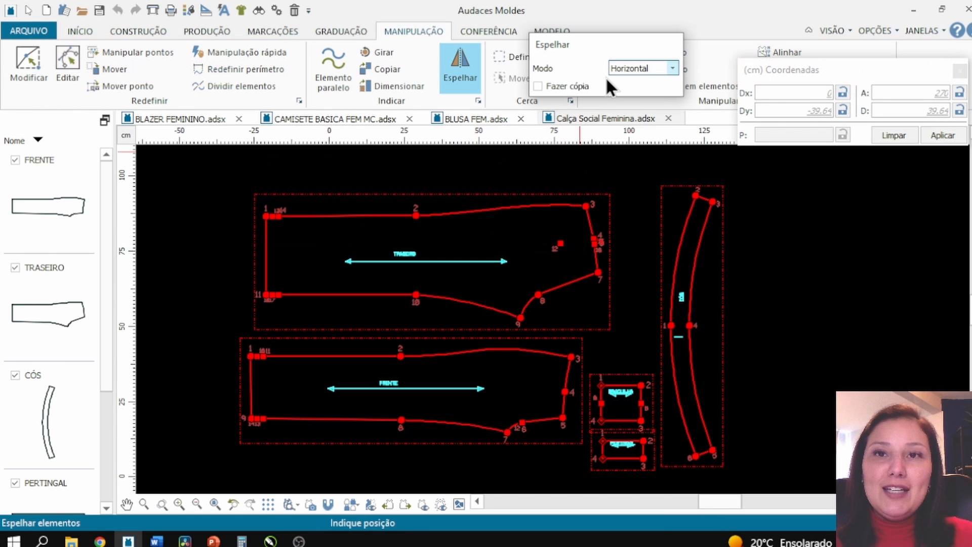
pyautogui.click(628, 69)
pyautogui.click(630, 82)
pyautogui.click(491, 243)
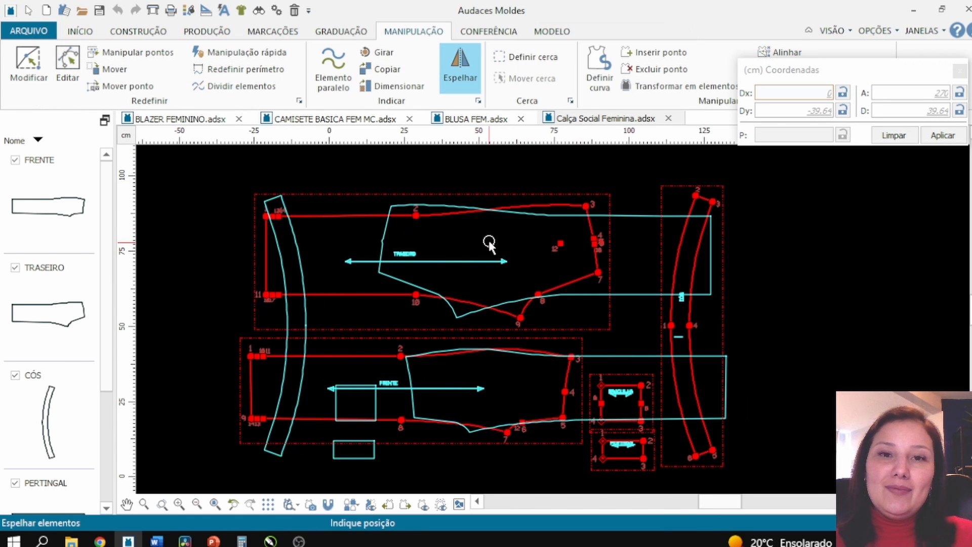
pyautogui.scroll(2, 431, 276)
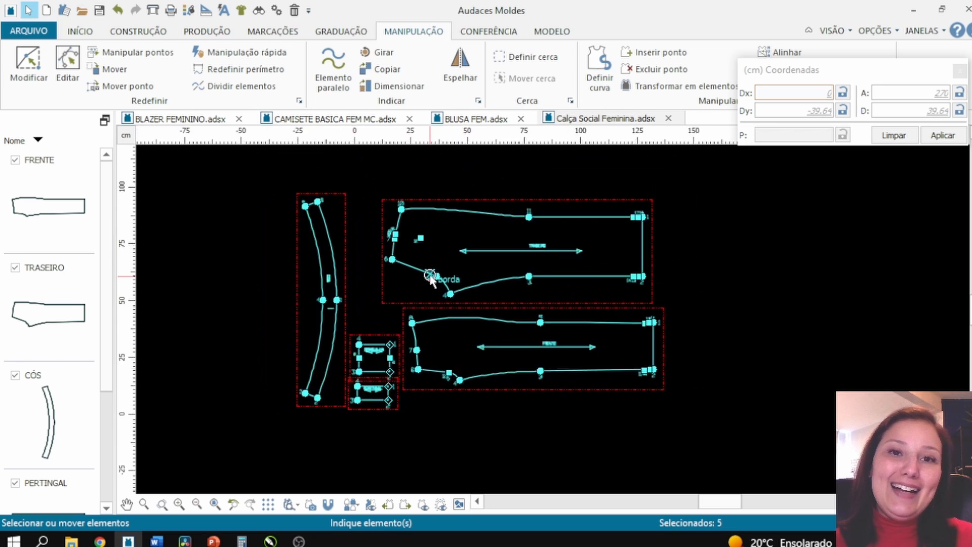
pyautogui.click(374, 318)
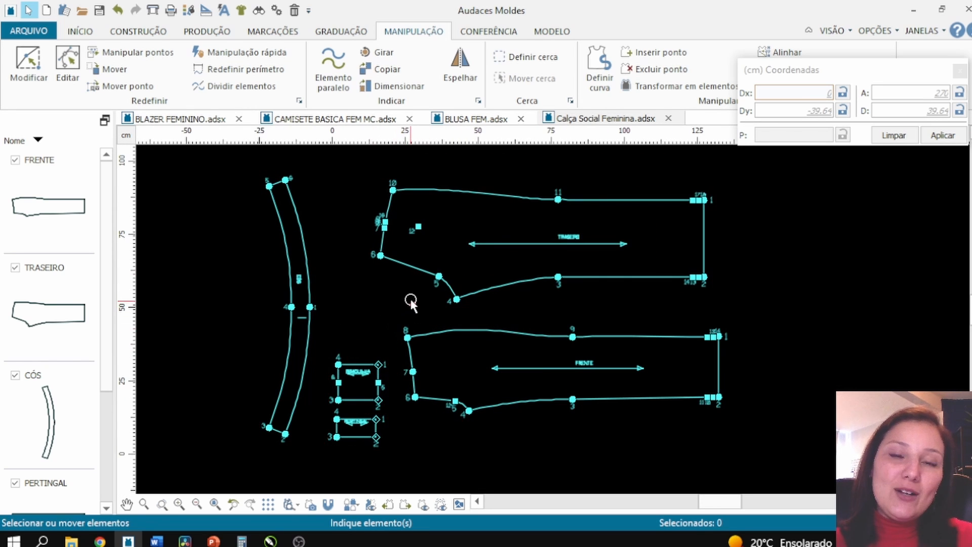
pyautogui.scroll(2, 404, 242)
pyautogui.scroll(-1, 395, 299)
pyautogui.scroll(-2, 447, 290)
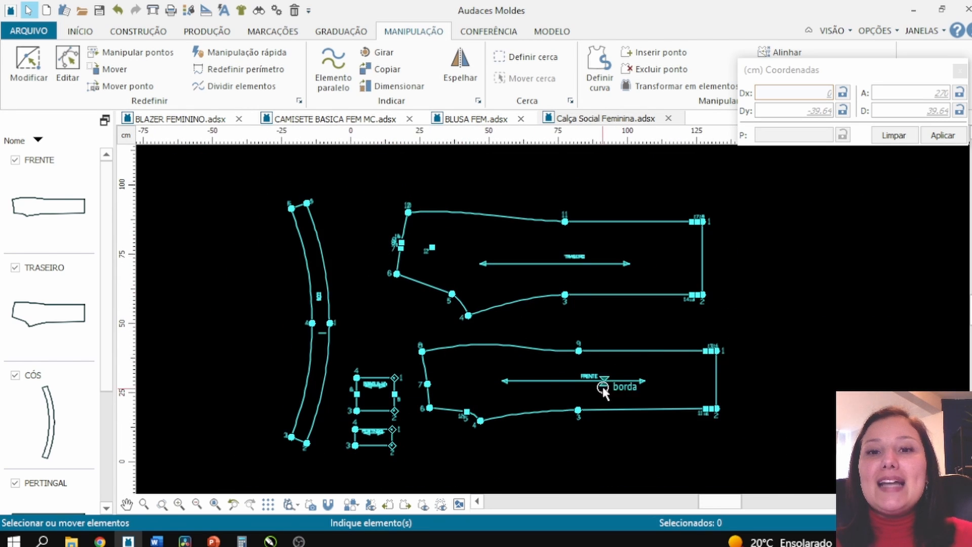
pyautogui.scroll(1, 604, 387)
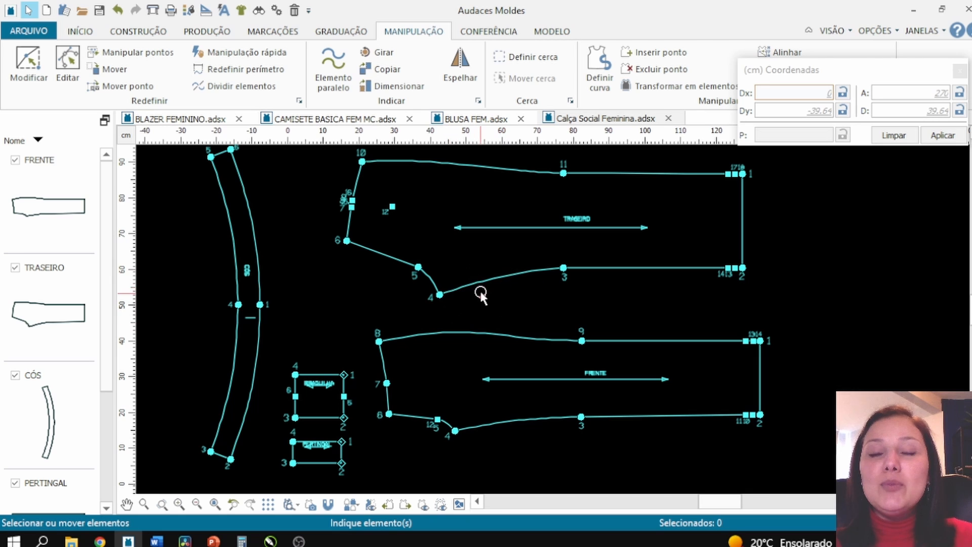
pyautogui.press('F9')
pyautogui.press('F9')
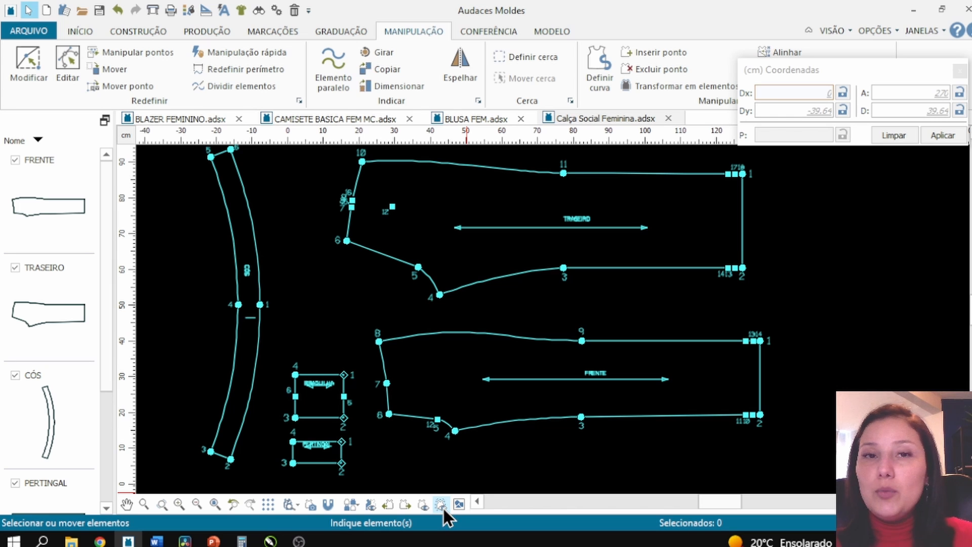
pyautogui.click(206, 31)
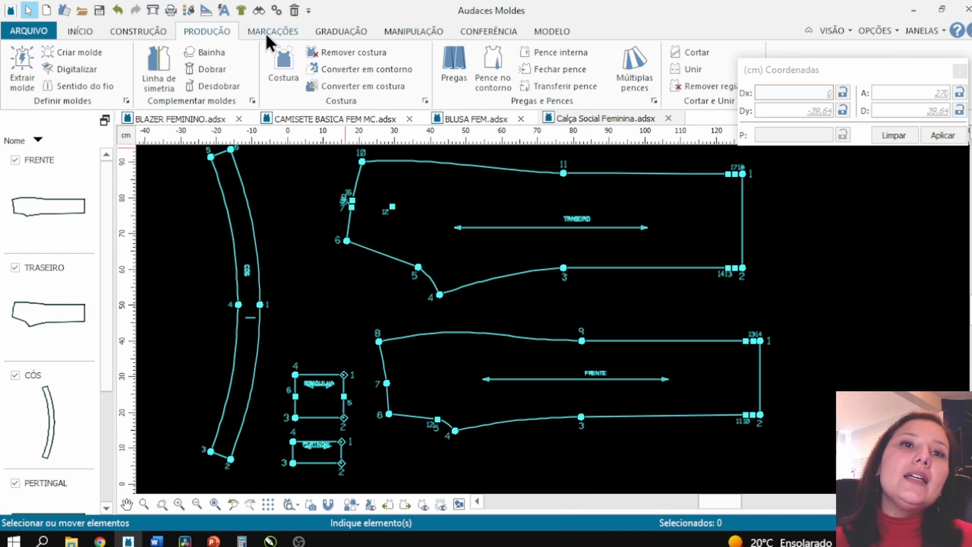
pyautogui.click(347, 52)
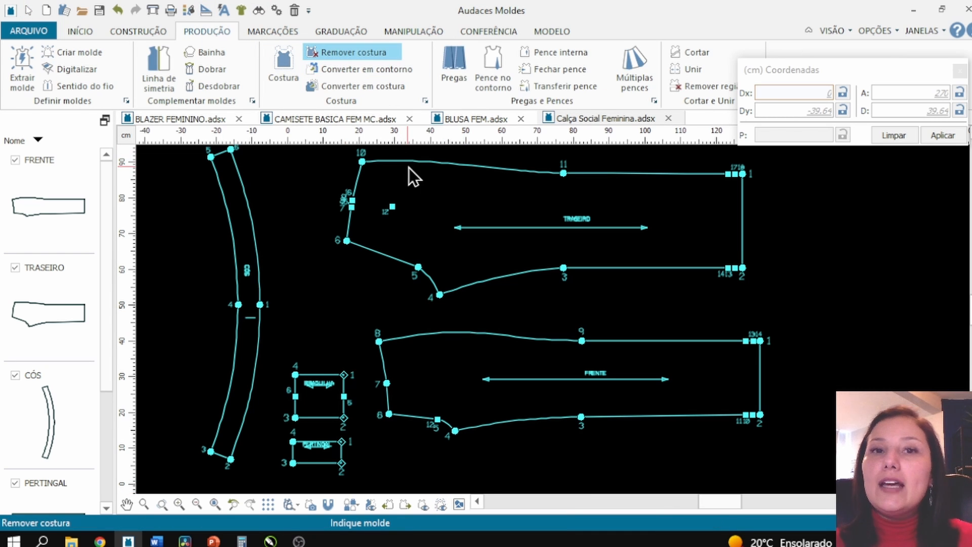
pyautogui.click(409, 168)
pyautogui.click(536, 282)
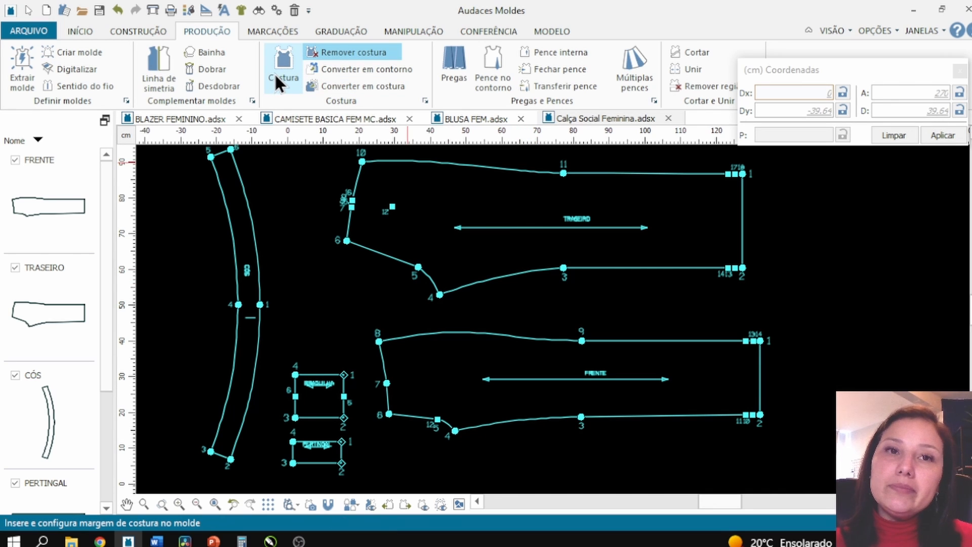
# - Convert the back trouser piece into a pattern with a 1 cm seam allowance, starting the seam at point 1
pyautogui.click(361, 85)
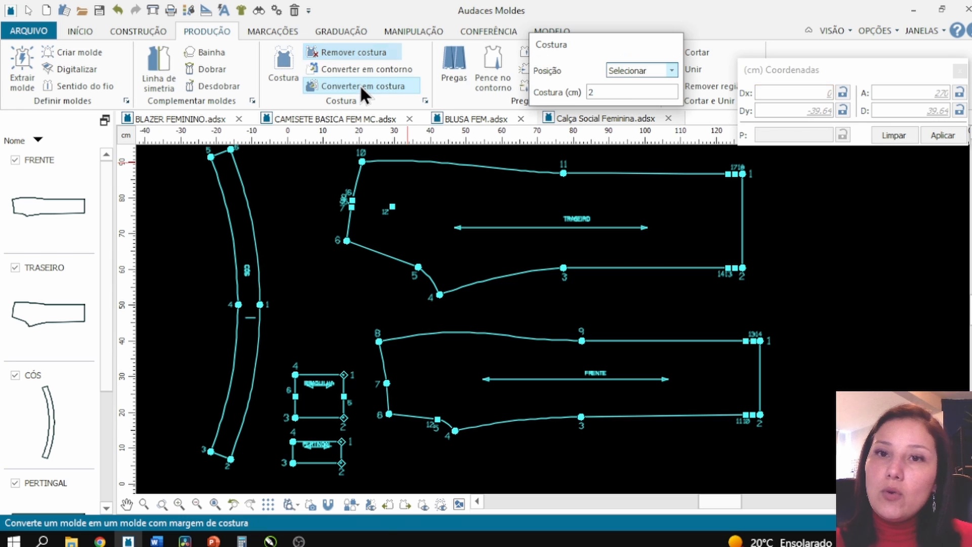
pyautogui.click(605, 91)
pyautogui.write('1')
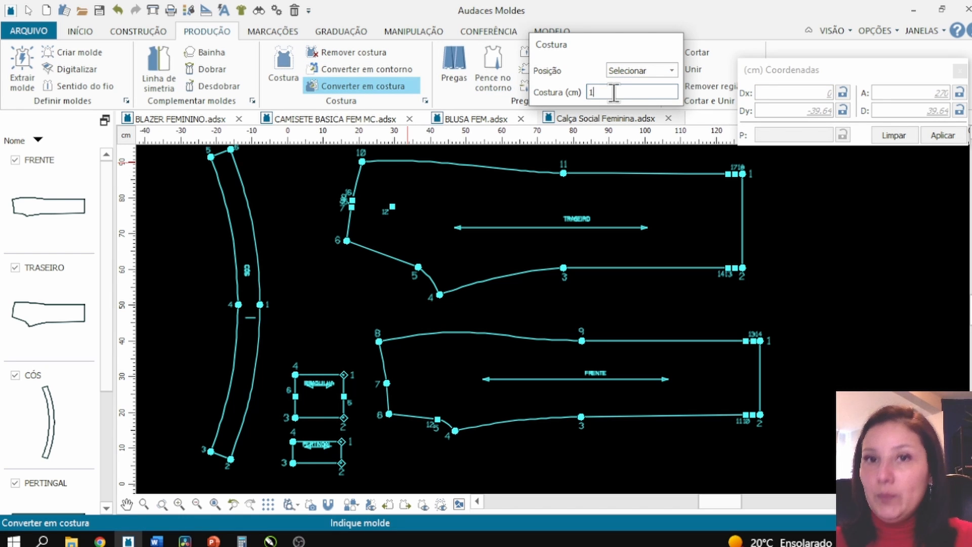
pyautogui.click(742, 268)
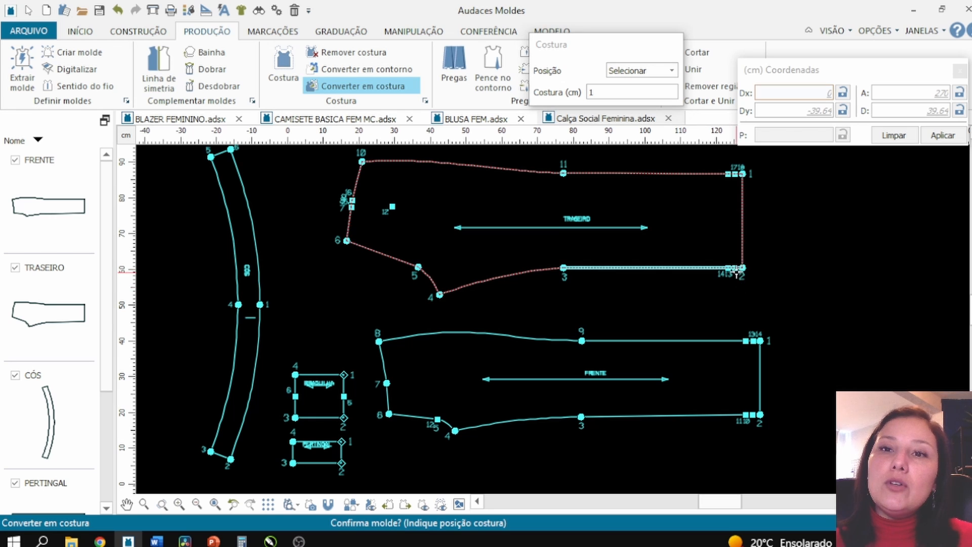
pyautogui.click(741, 270)
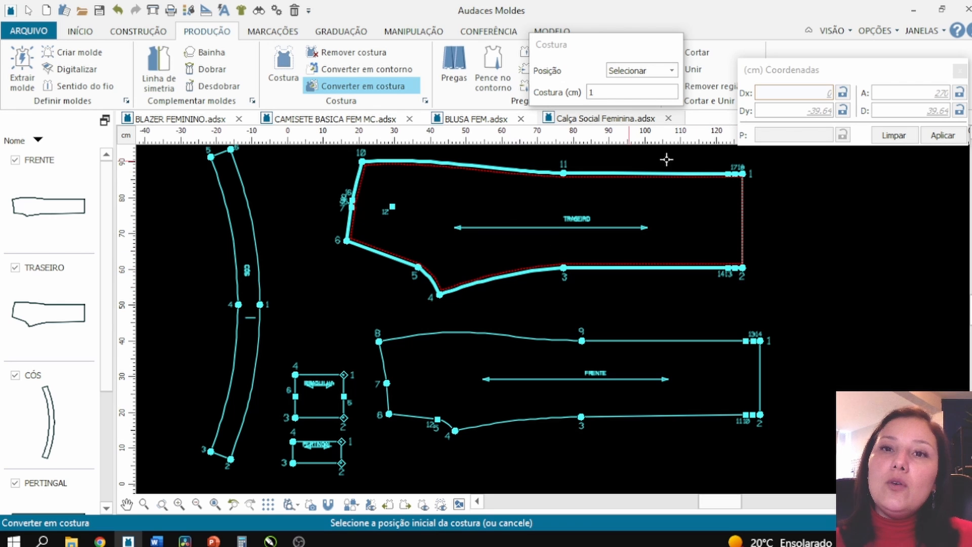
pyautogui.click(742, 169)
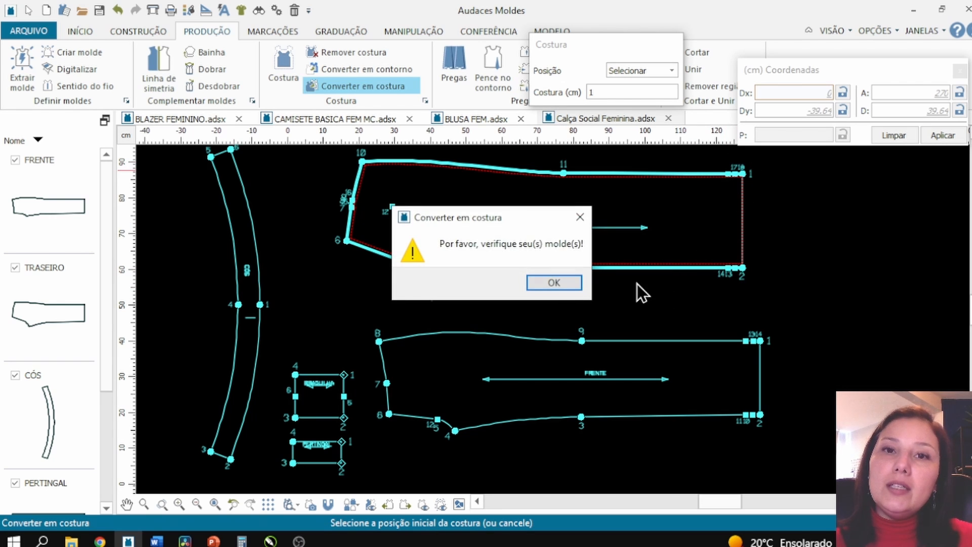
pyautogui.click(567, 286)
# - Convert the front trouser piece into a pattern with the same 1 cm seam allowance, starting at point 1
pyautogui.click(756, 408)
pyautogui.click(756, 409)
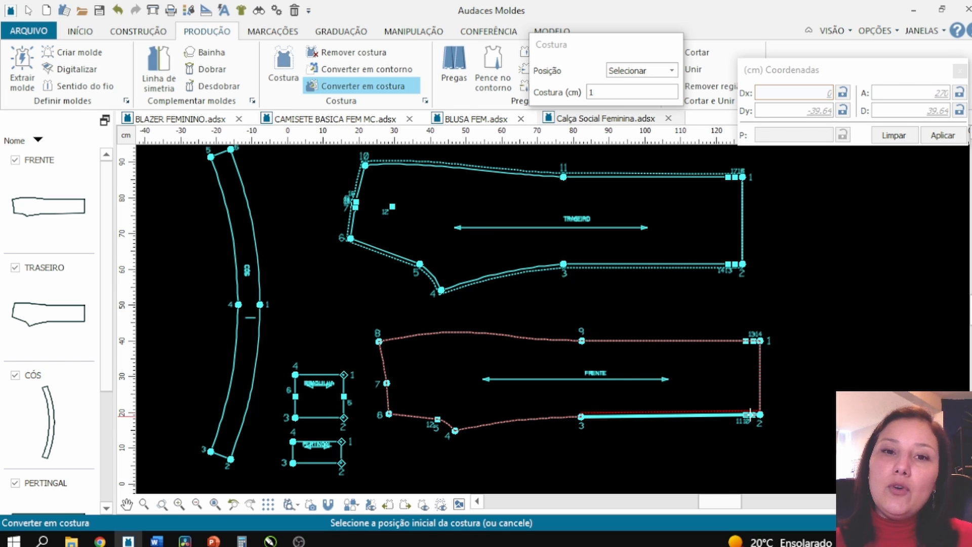
pyautogui.click(760, 340)
pyautogui.click(554, 283)
# - Inspect the new seam allowances around the back trouser piece's crotch curve
pyautogui.scroll(-2, 553, 284)
pyautogui.scroll(1, 530, 302)
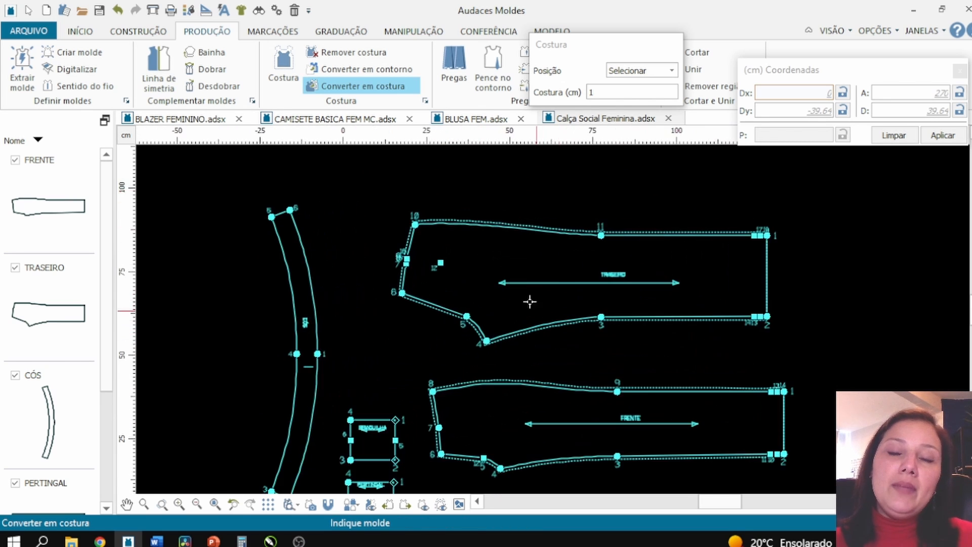
pyautogui.scroll(1, 451, 219)
pyautogui.scroll(-1, 449, 238)
pyautogui.scroll(1, 455, 240)
pyautogui.scroll(1, 580, 255)
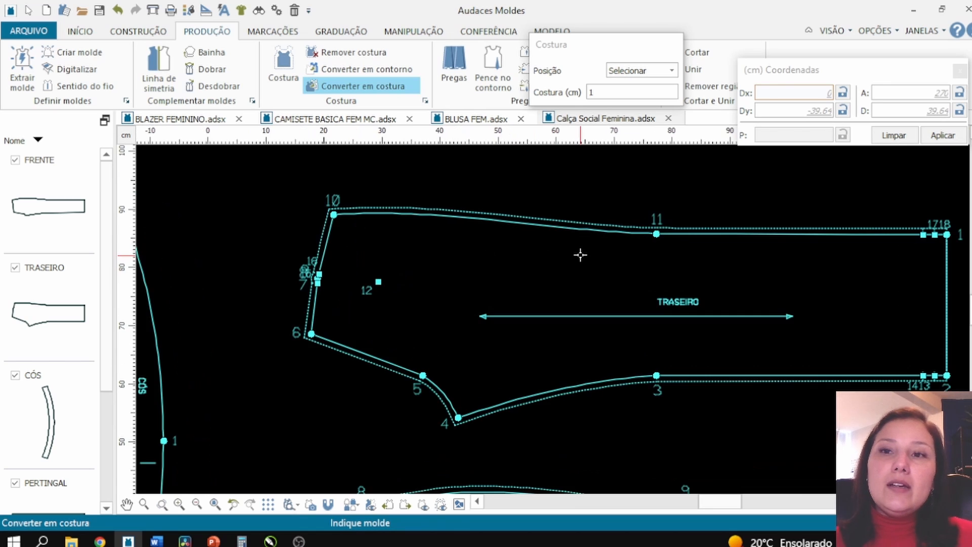
pyautogui.scroll(-2, 434, 262)
pyautogui.scroll(1, 558, 262)
pyautogui.scroll(1, 557, 255)
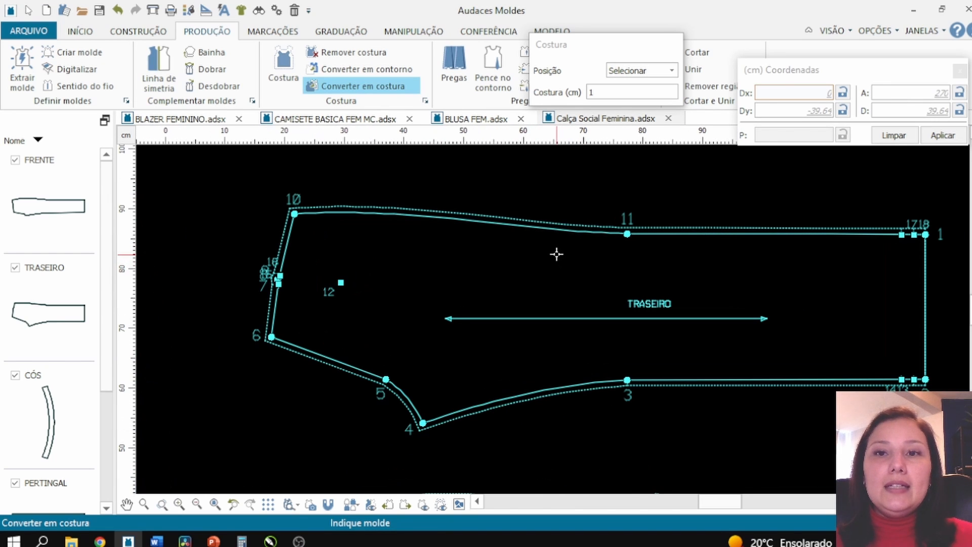
pyautogui.scroll(1, 360, 361)
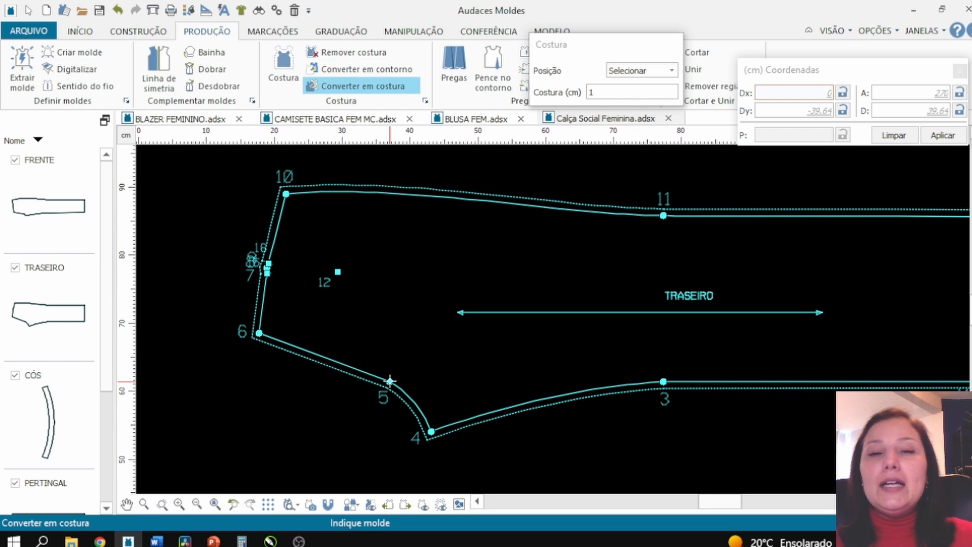
pyautogui.scroll(-1, 201, 330)
pyautogui.scroll(1, 306, 306)
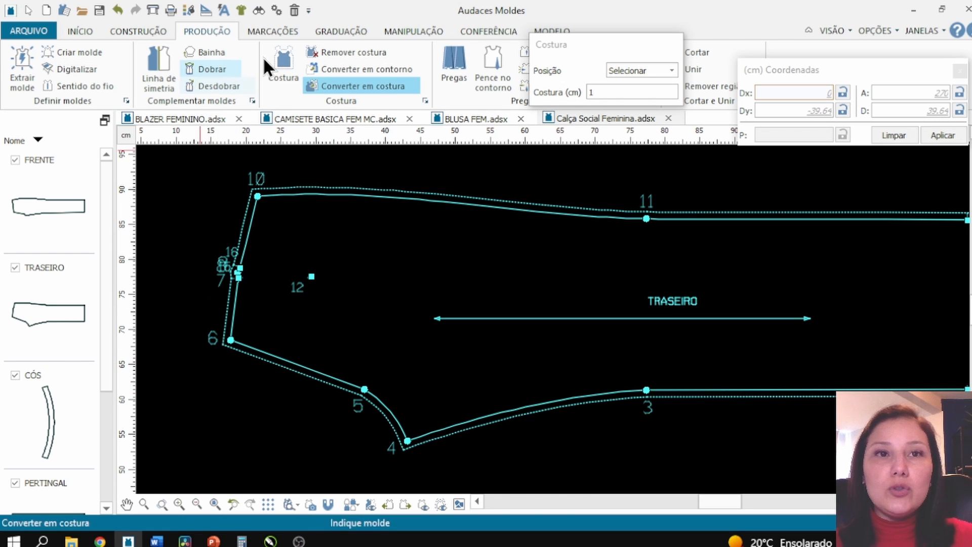
# - Give the back piece's 5-6 seam a graduated allowance from 1 cm at the start to 3 cm at the end
pyautogui.click(292, 53)
pyautogui.moveTo(641, 33); pyautogui.dragTo(602, 145)
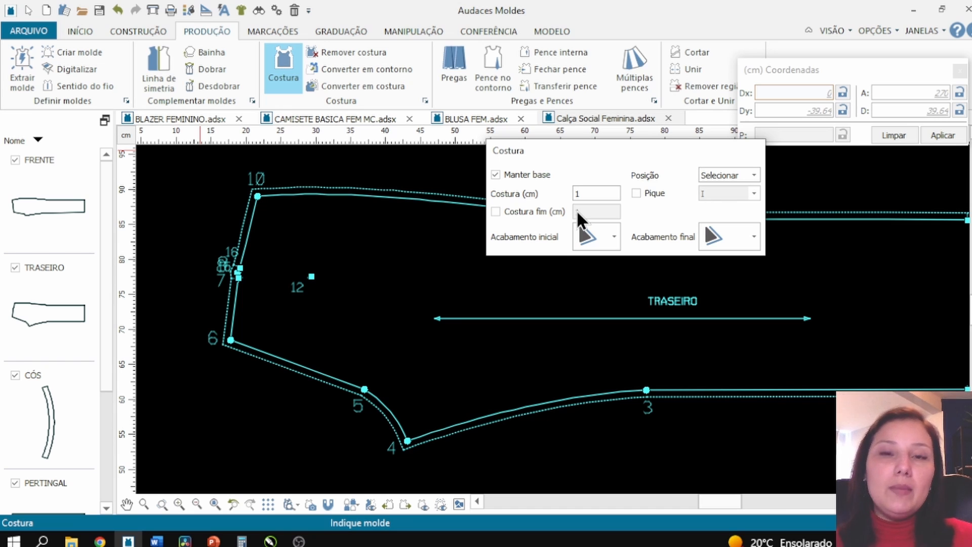
pyautogui.click(587, 194)
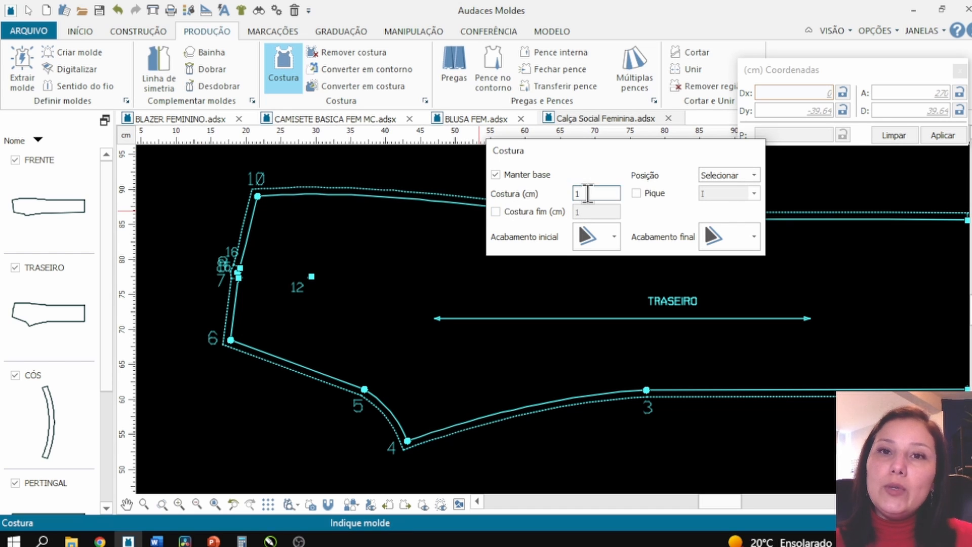
pyautogui.click(515, 212)
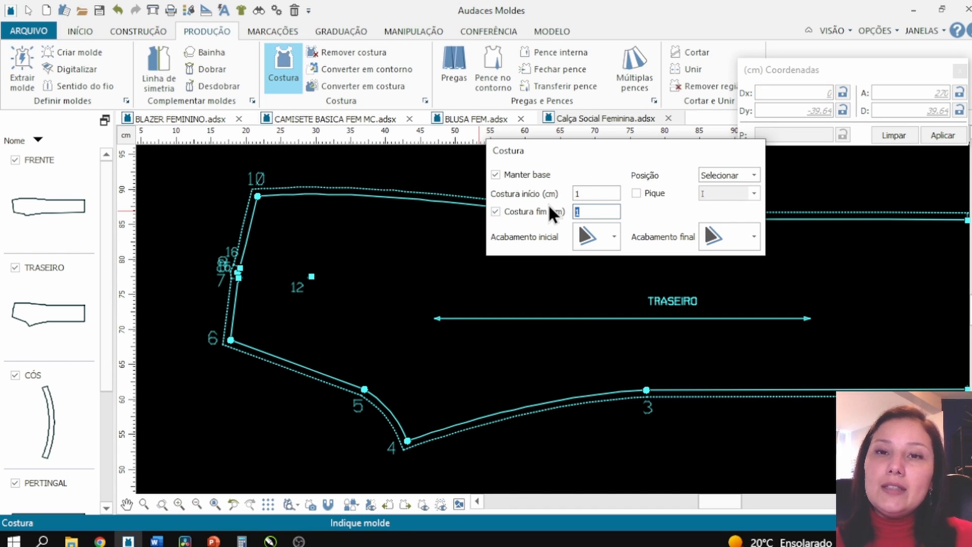
pyautogui.write('3')
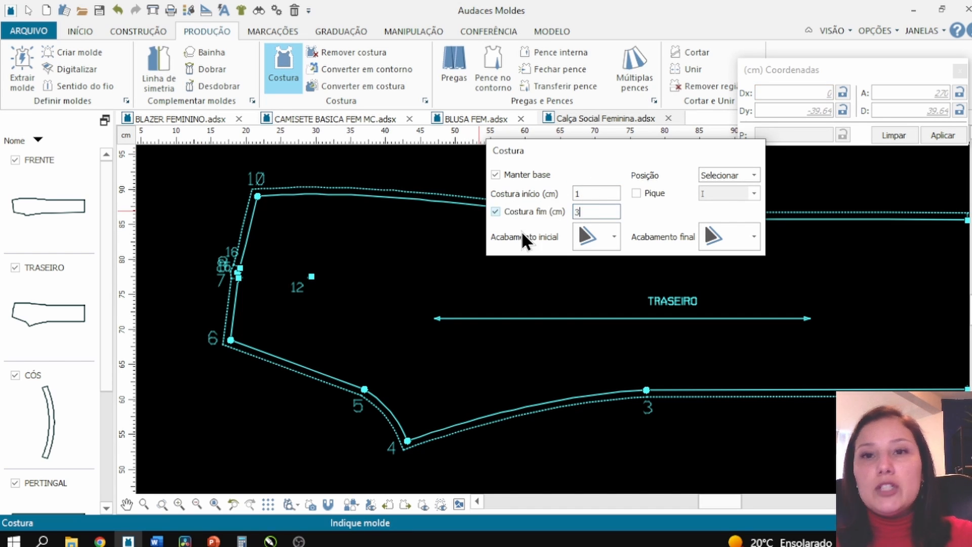
pyautogui.click(269, 355)
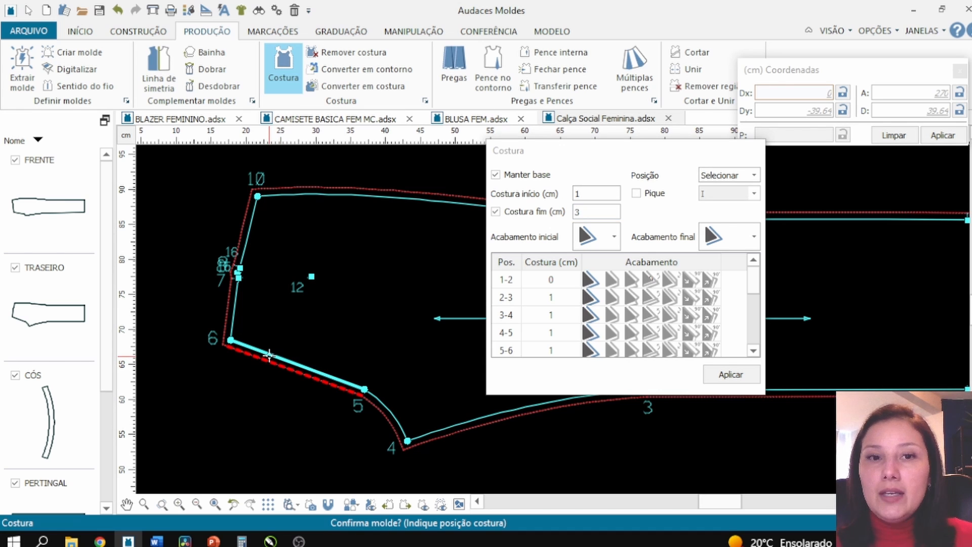
pyautogui.click(269, 355)
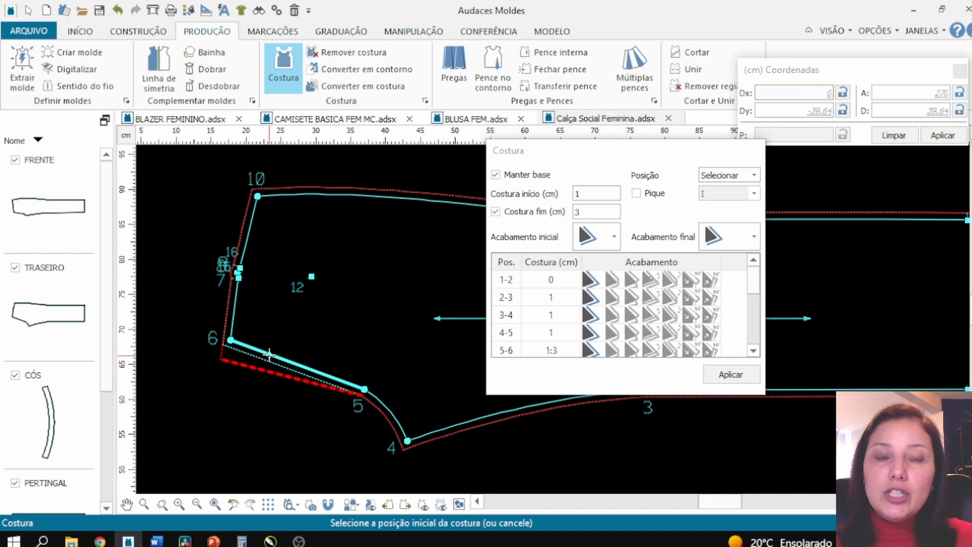
pyautogui.scroll(1, 244, 365)
pyautogui.scroll(1, 279, 349)
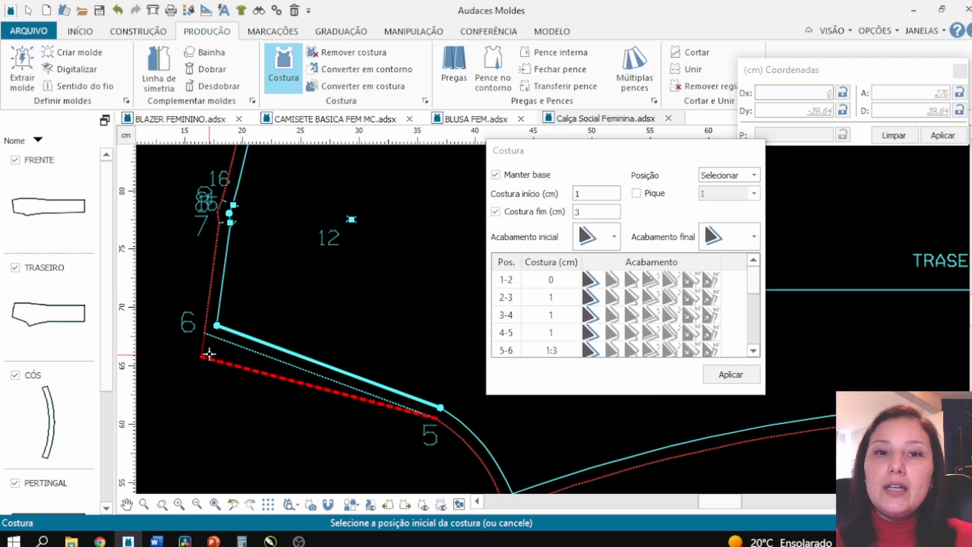
pyautogui.click(210, 353)
pyautogui.scroll(-2, 349, 353)
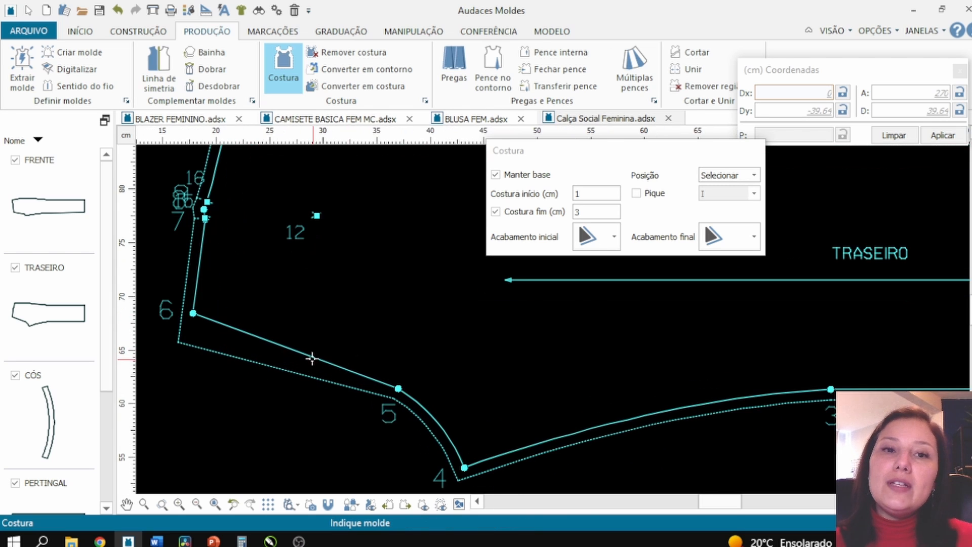
pyautogui.scroll(-4, 354, 342)
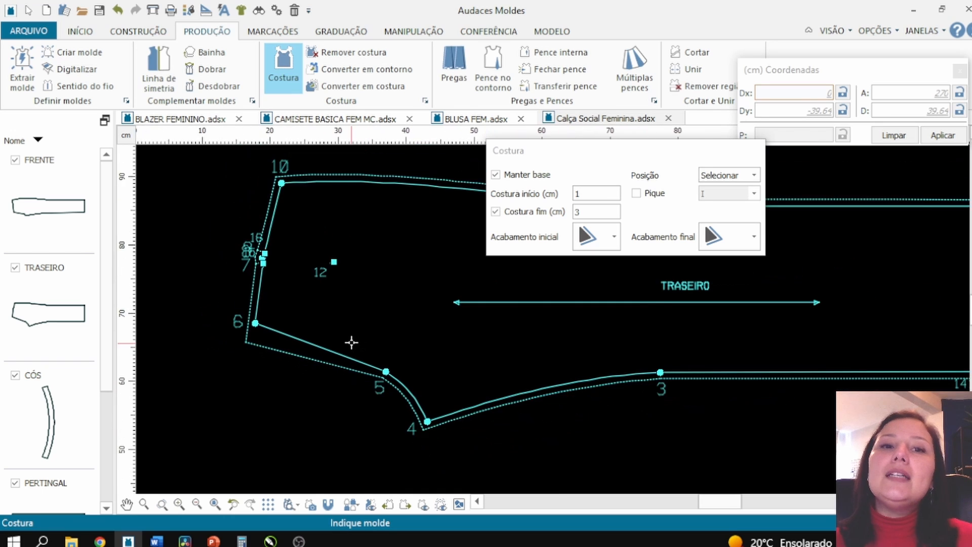
pyautogui.scroll(2, 351, 342)
pyautogui.press('Escape')
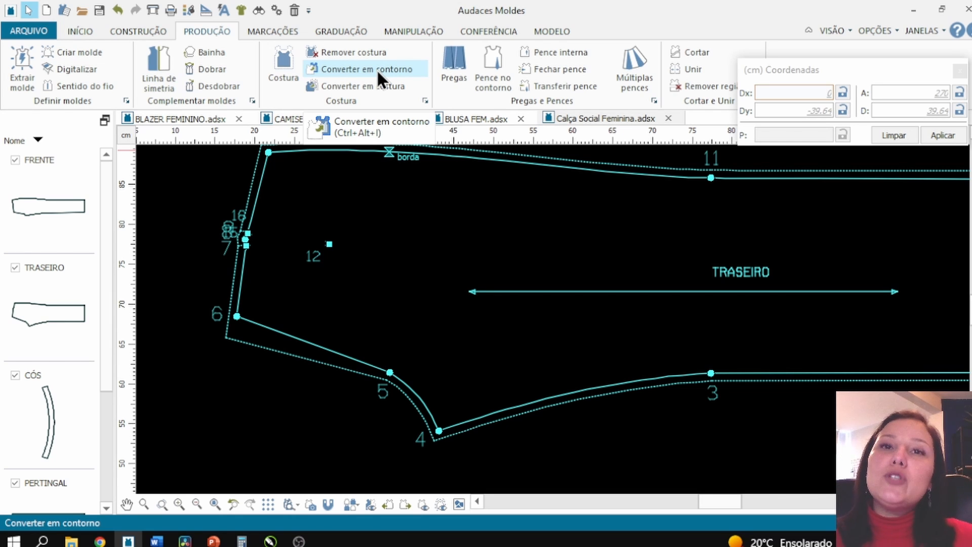
pyautogui.click(339, 69)
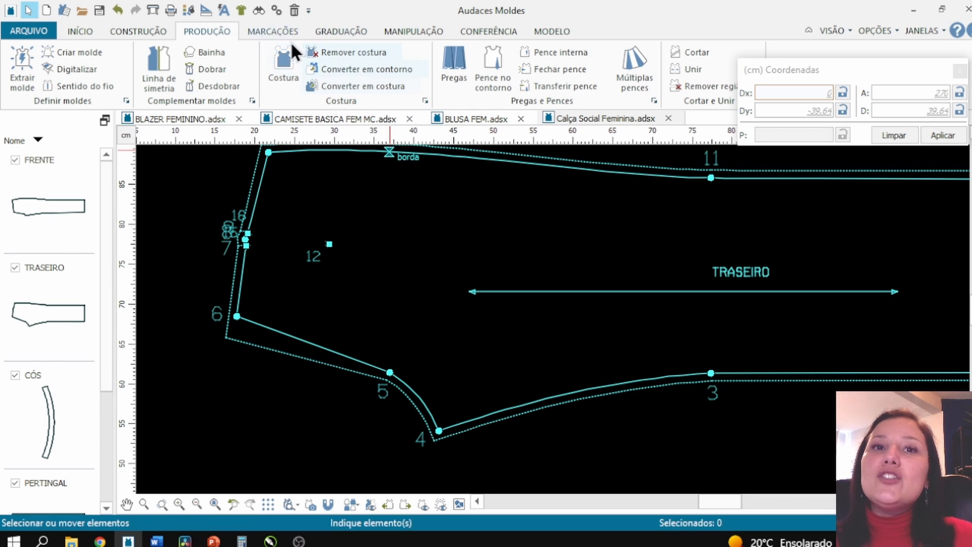